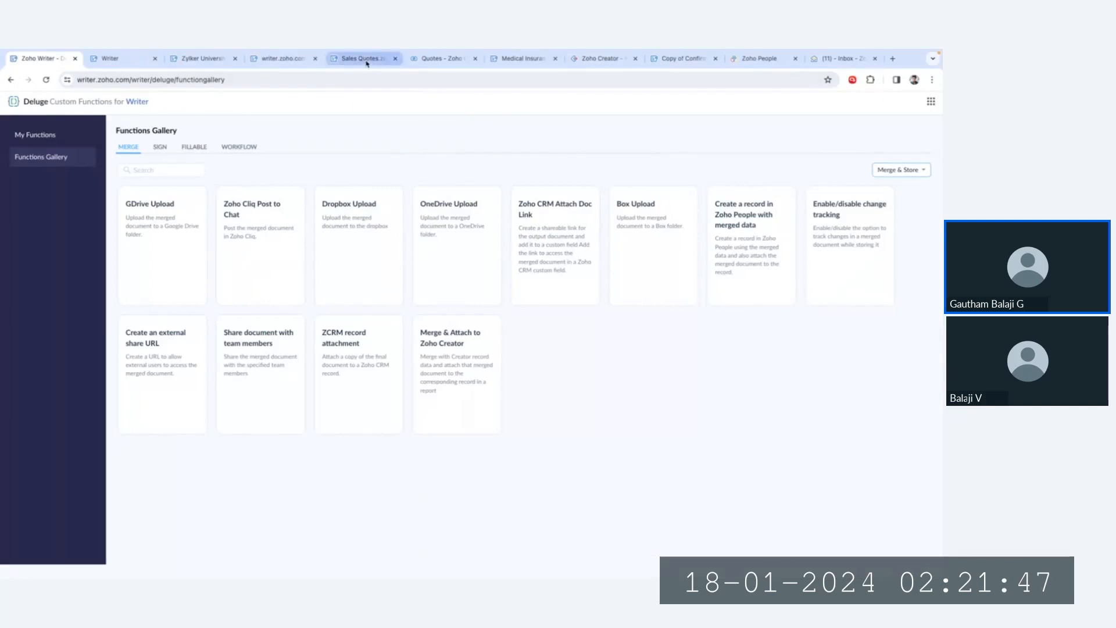
- Switch to Zoho CRM and open the Sales Quotes.zdoc mail merge template for preview from the setup's templates
{"action": "left_click", "coordinate": [440, 58]}
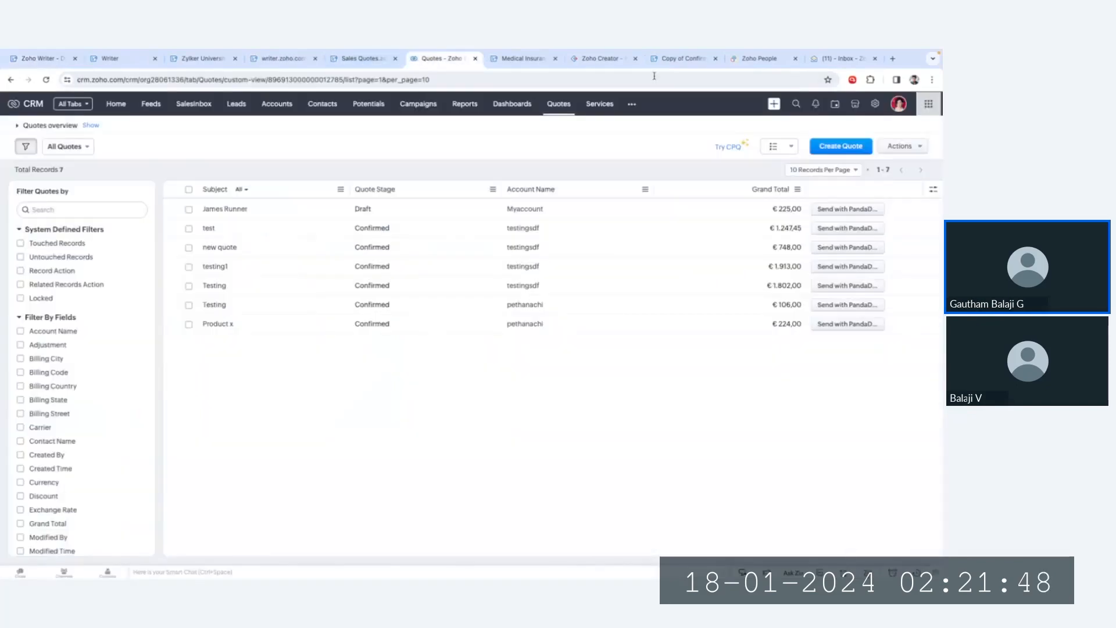
{"action": "left_click", "coordinate": [875, 108]}
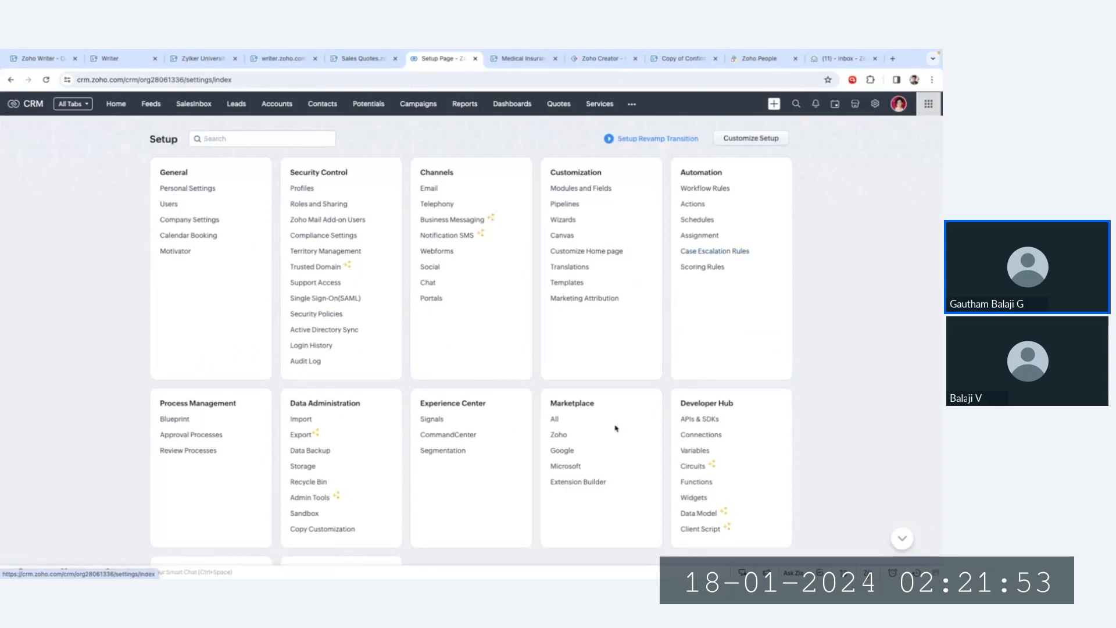
{"action": "left_click", "coordinate": [581, 284]}
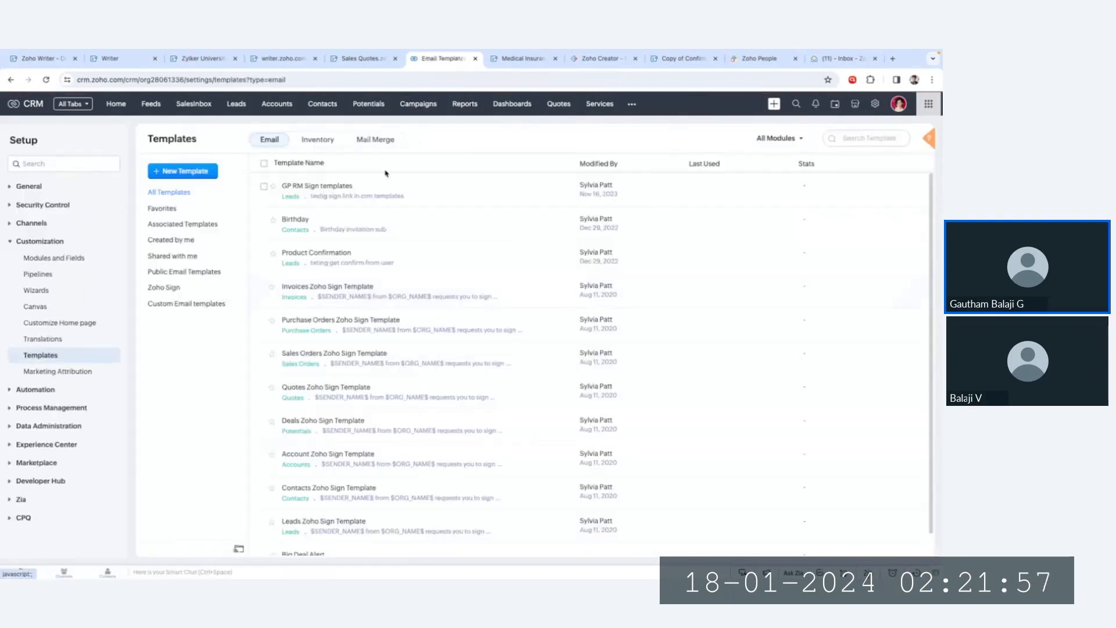
{"action": "left_click", "coordinate": [377, 144]}
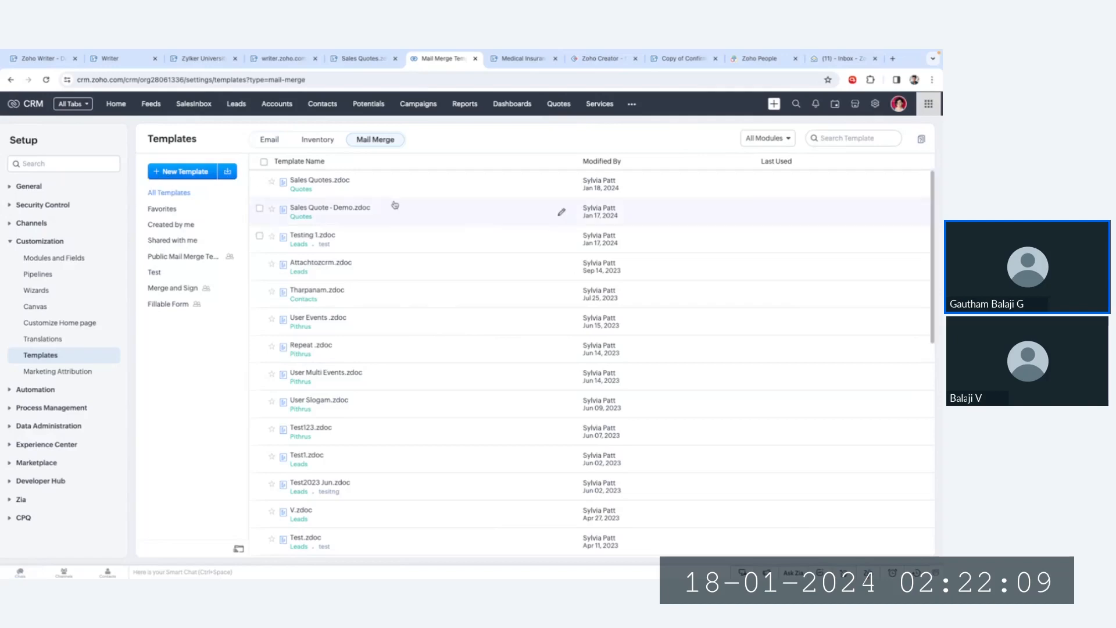
{"action": "left_click", "coordinate": [342, 193]}
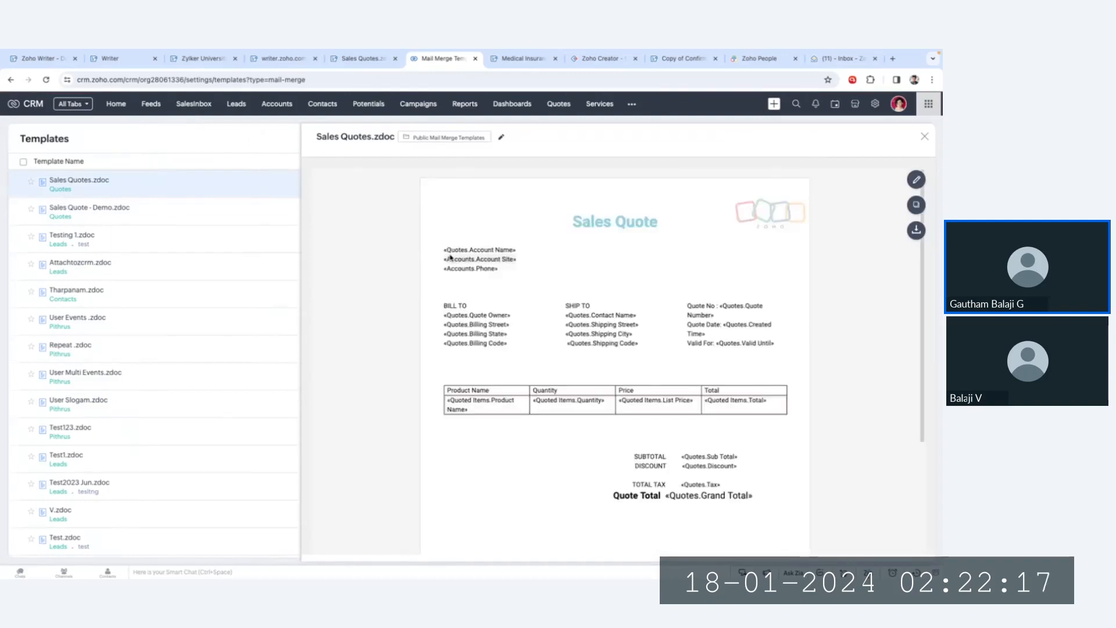
- Switch to the Sales Quotes template in Zoho Writer and examine its merge fields and product table
{"action": "key", "text": "ctrl+shift+Tab"}
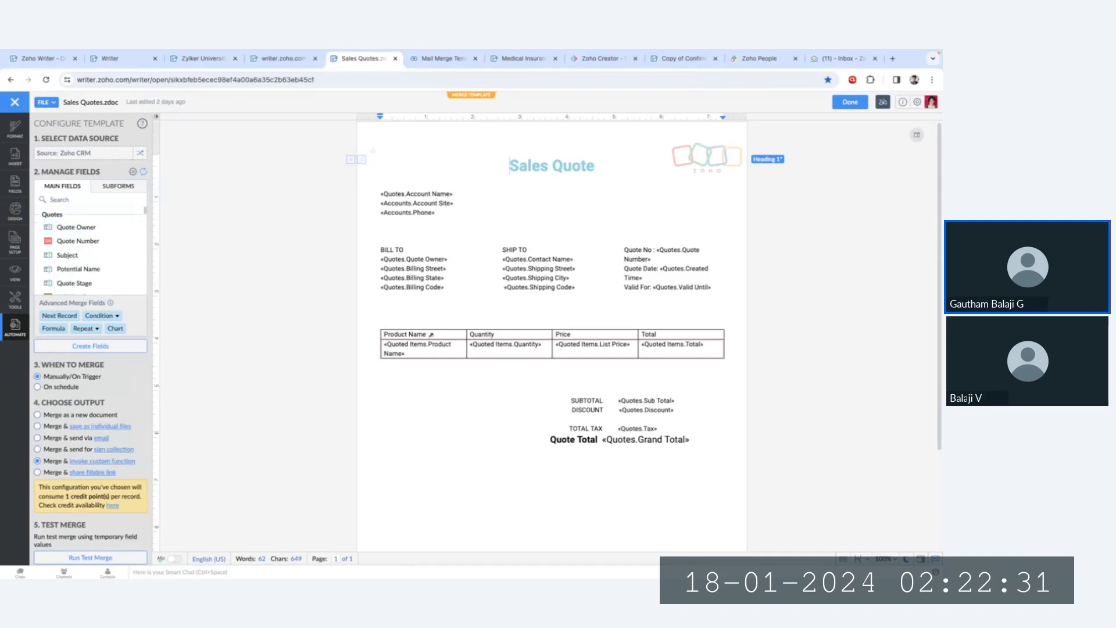
{"action": "left_click", "coordinate": [432, 353]}
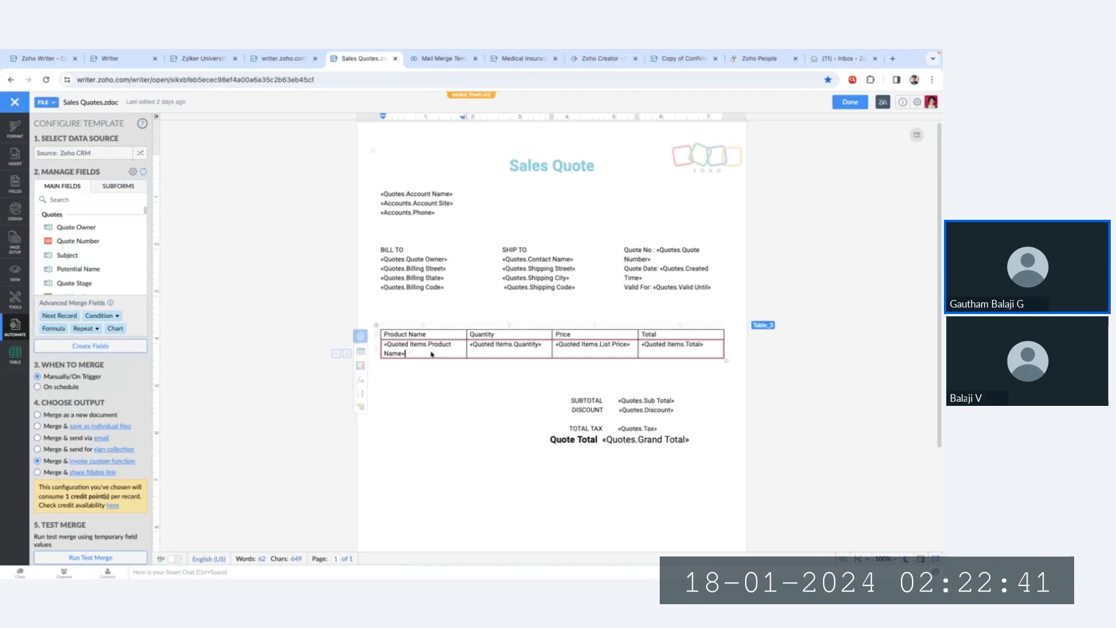
{"action": "scroll", "coordinate": [503, 437], "scroll_direction": "down", "scroll_amount": 2}
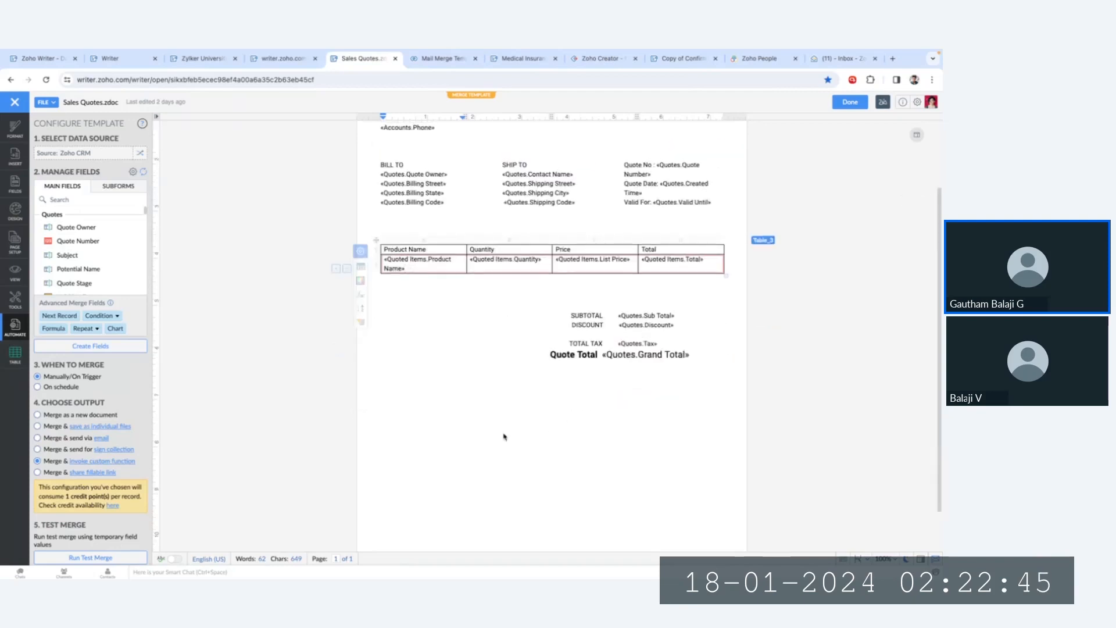
{"action": "scroll", "coordinate": [503, 437], "scroll_direction": "up", "scroll_amount": 2}
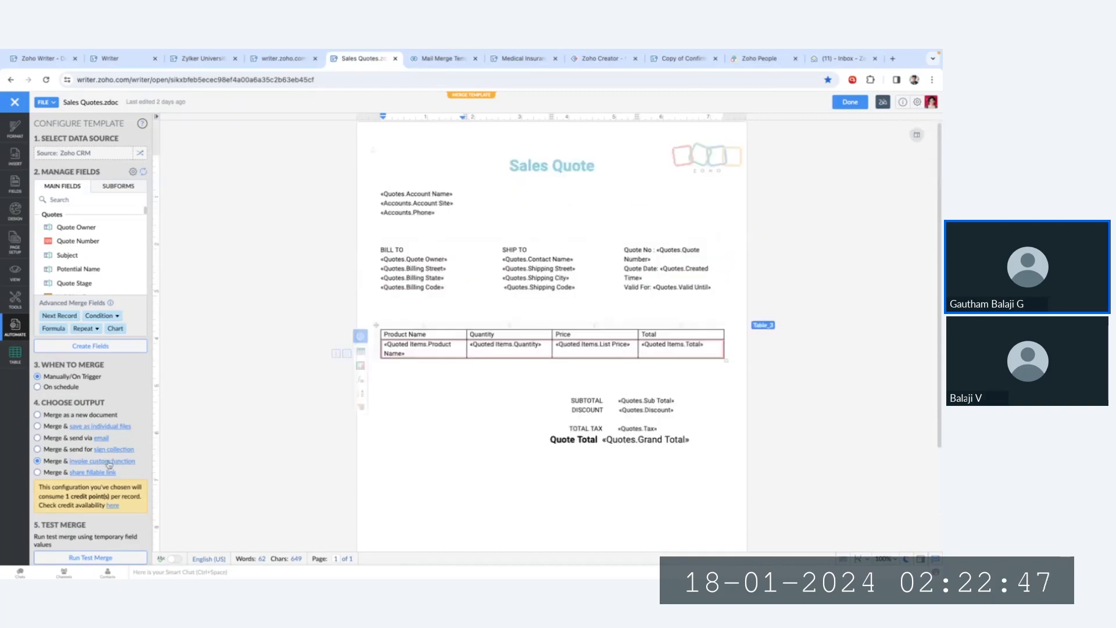
- Open the template's merge and invoke custom function settings and read the linked AttachFile_CRM_demo function's code
{"action": "left_click", "coordinate": [108, 461]}
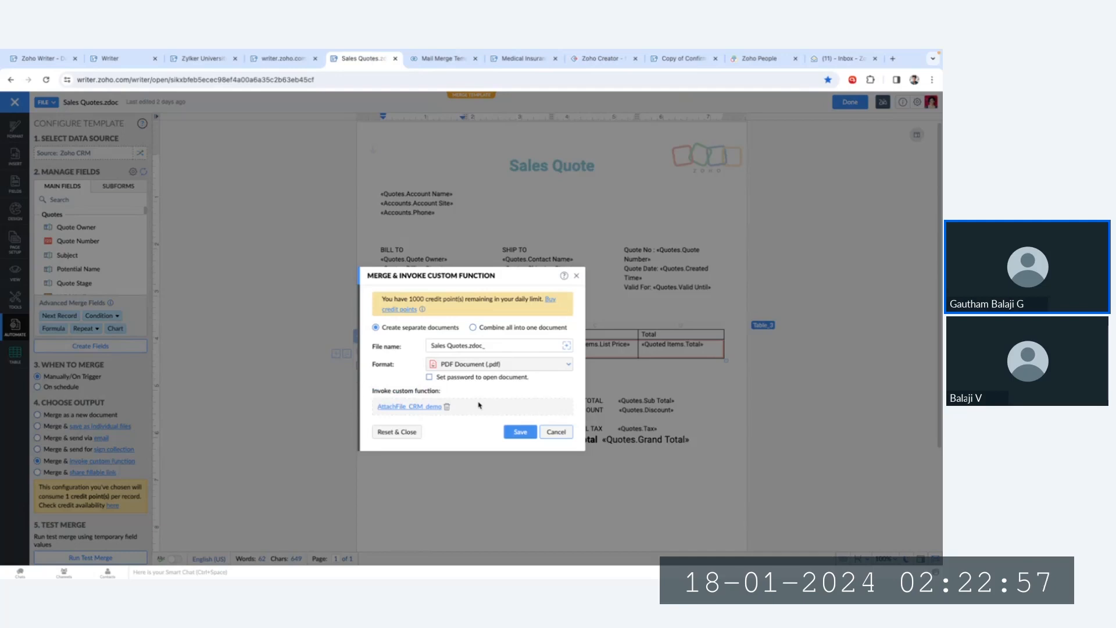
{"action": "left_click", "coordinate": [421, 407]}
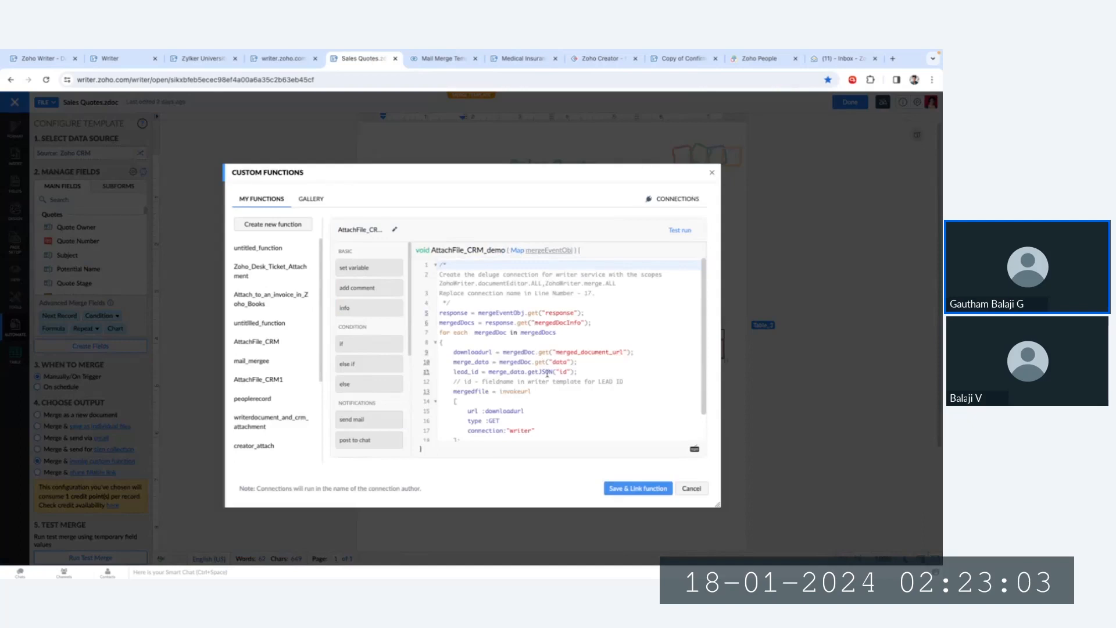
{"action": "scroll", "coordinate": [547, 374], "scroll_direction": "down", "scroll_amount": 1}
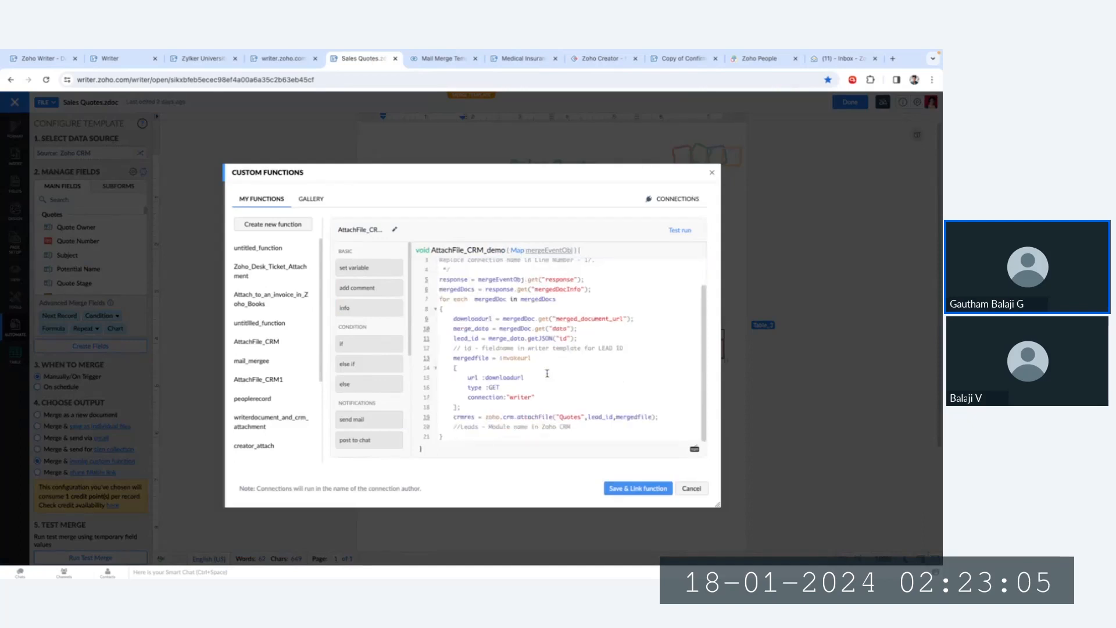
{"action": "scroll", "coordinate": [547, 373], "scroll_direction": "up", "scroll_amount": 1}
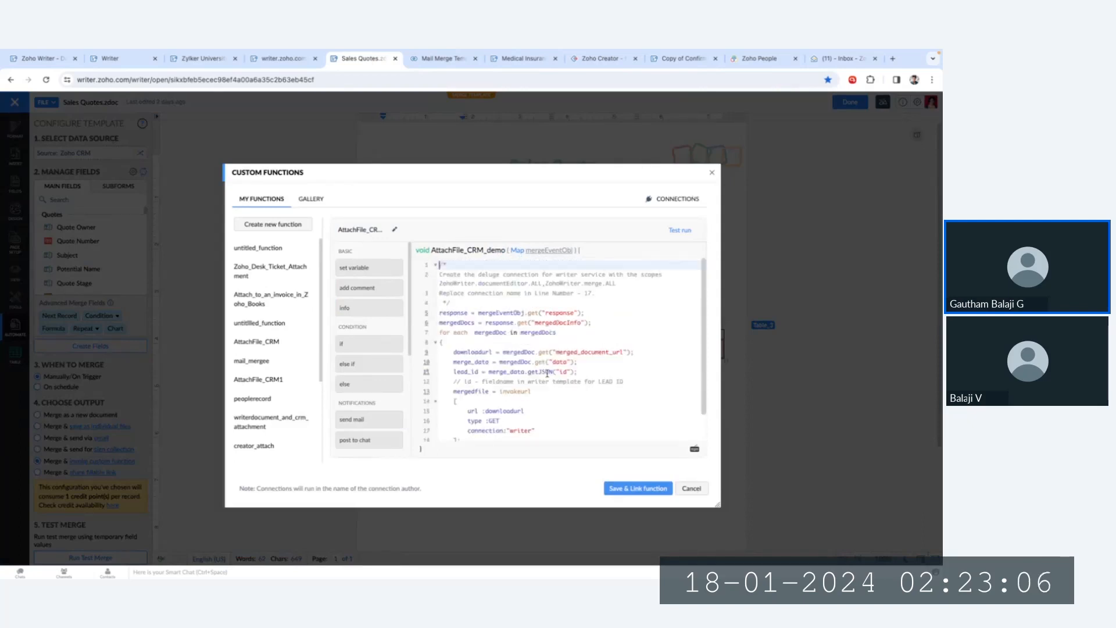
- Browse the custom function gallery for the AttachFile CRM function
{"action": "left_click", "coordinate": [308, 199]}
{"action": "scroll", "coordinate": [351, 347], "scroll_direction": "down", "scroll_amount": 2}
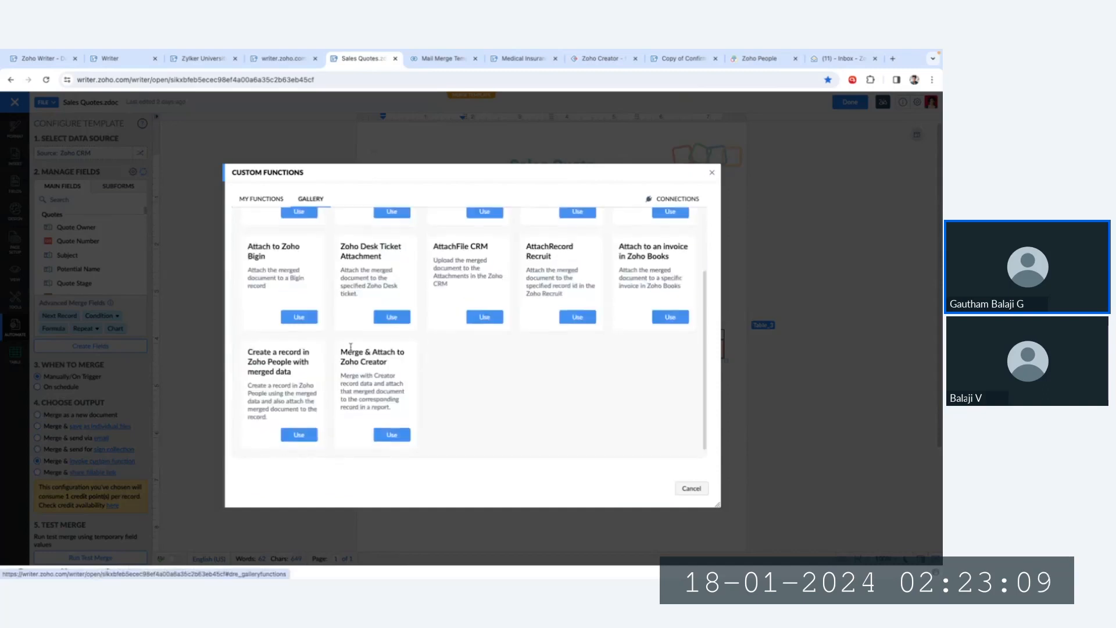
{"action": "scroll", "coordinate": [350, 347], "scroll_direction": "up", "scroll_amount": 1}
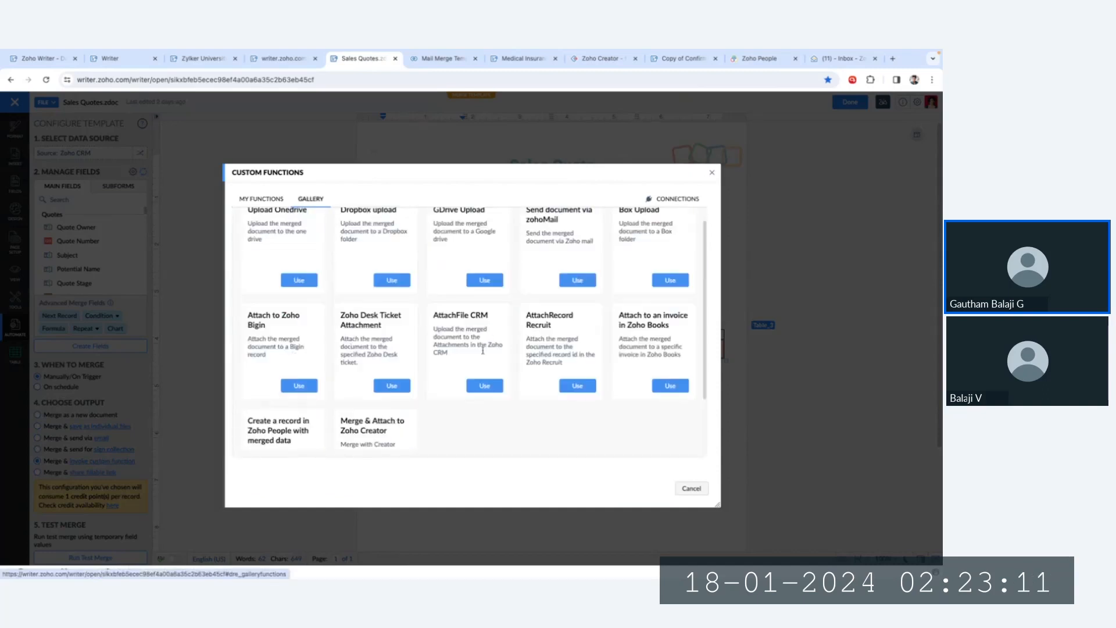
- Check the module name and connection name in the AttachFile_CRM_demo code, and close the function editor without saving
{"action": "left_click", "coordinate": [247, 200]}
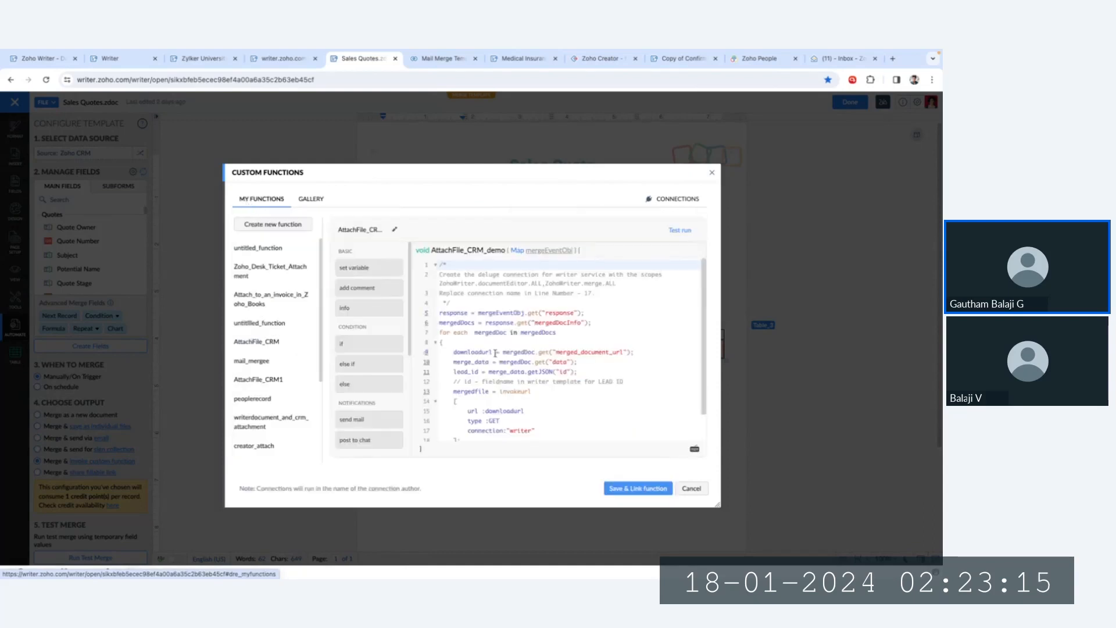
{"action": "scroll", "coordinate": [495, 353], "scroll_direction": "down", "scroll_amount": 1}
{"action": "double_click", "coordinate": [572, 417]}
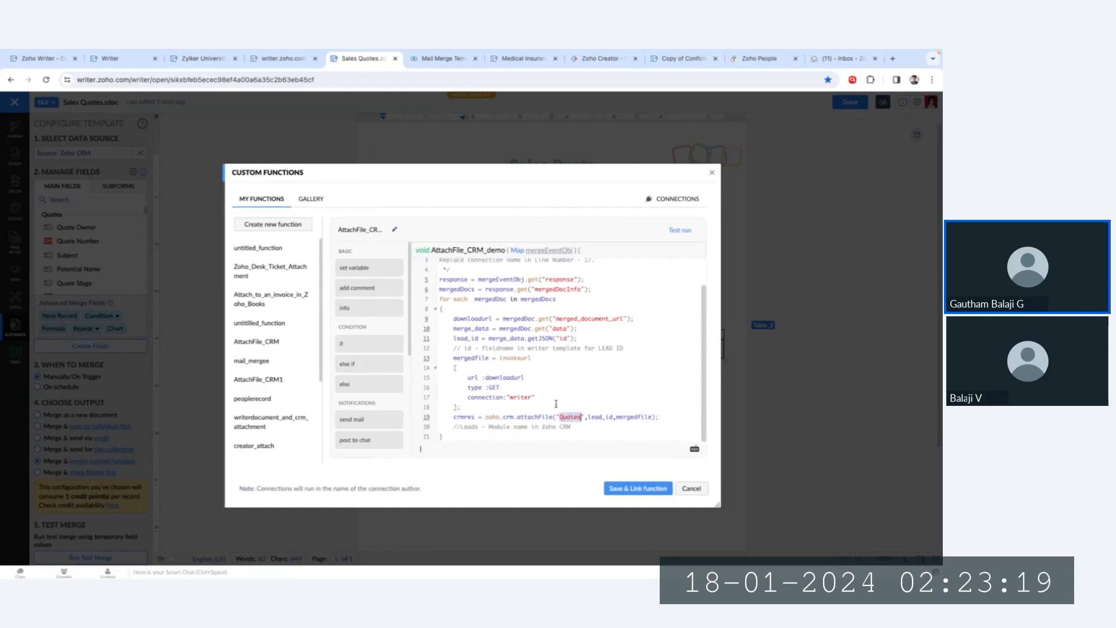
{"action": "scroll", "coordinate": [547, 403], "scroll_direction": "up", "scroll_amount": 1}
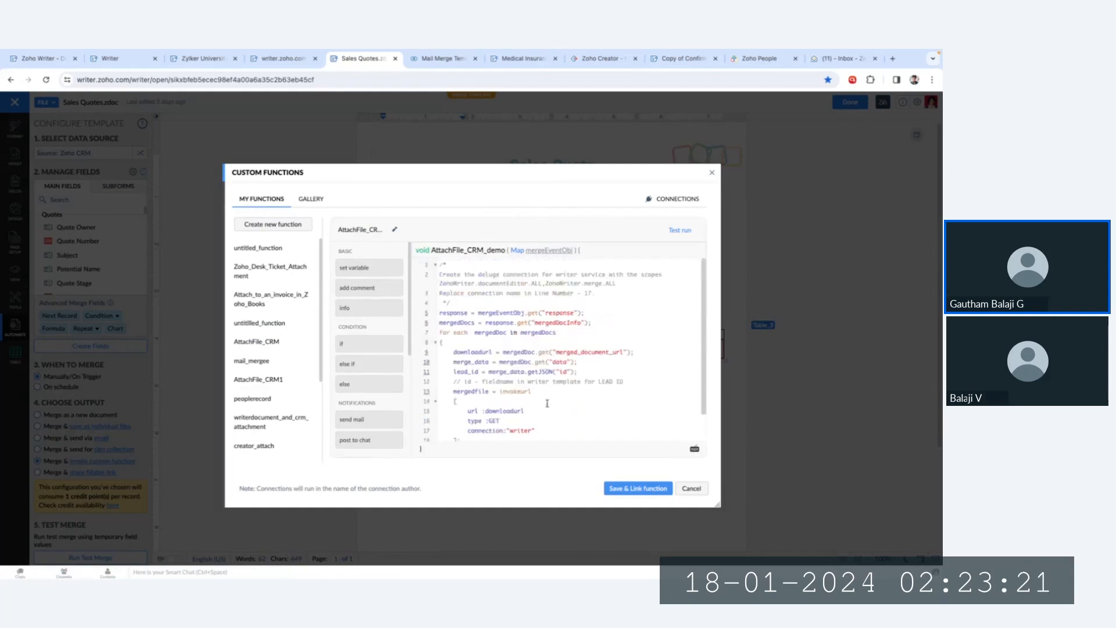
{"action": "double_click", "coordinate": [523, 429]}
{"action": "scroll", "coordinate": [487, 328], "scroll_direction": "down", "scroll_amount": 1}
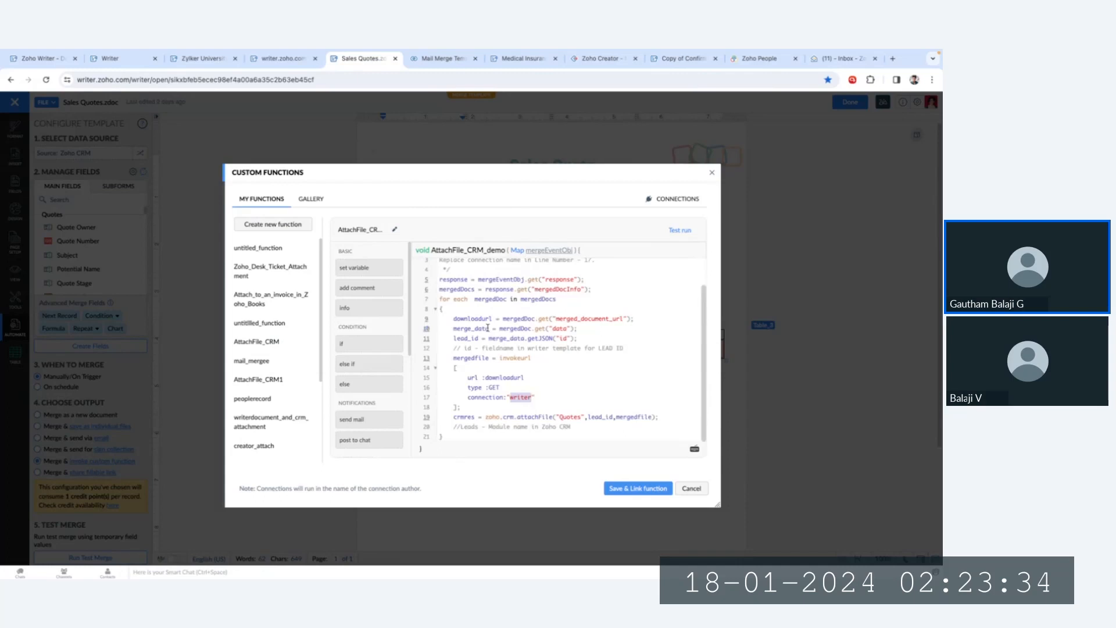
{"action": "left_click", "coordinate": [689, 489]}
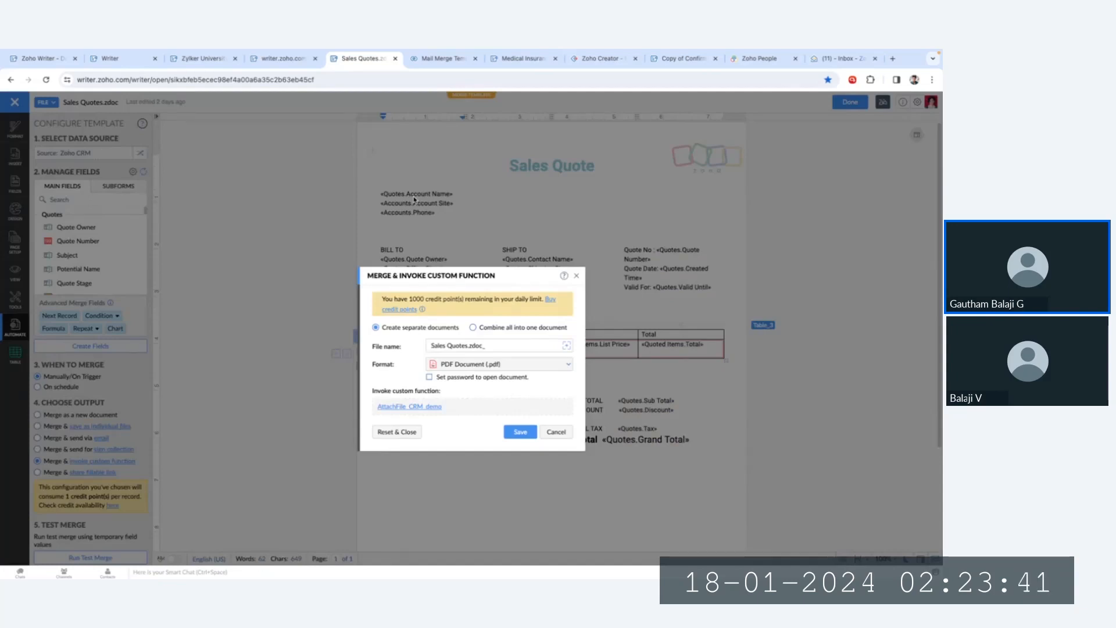
- Switch back to Zoho CRM, close the template preview and open the workflow rules in the automation setup
{"action": "left_click", "coordinate": [437, 61]}
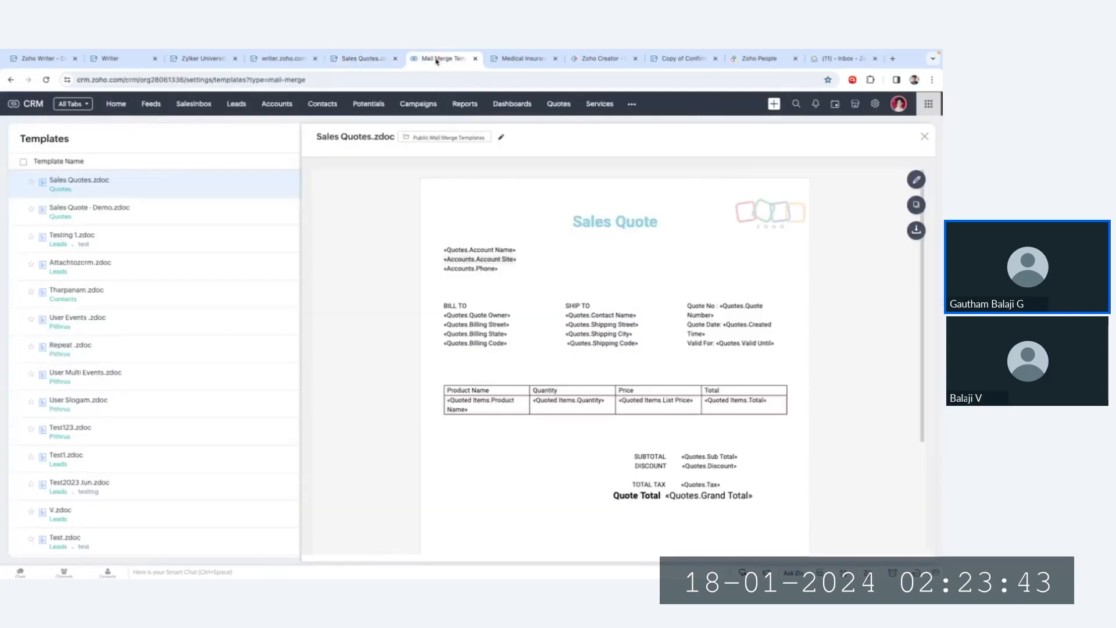
{"action": "left_click", "coordinate": [509, 59]}
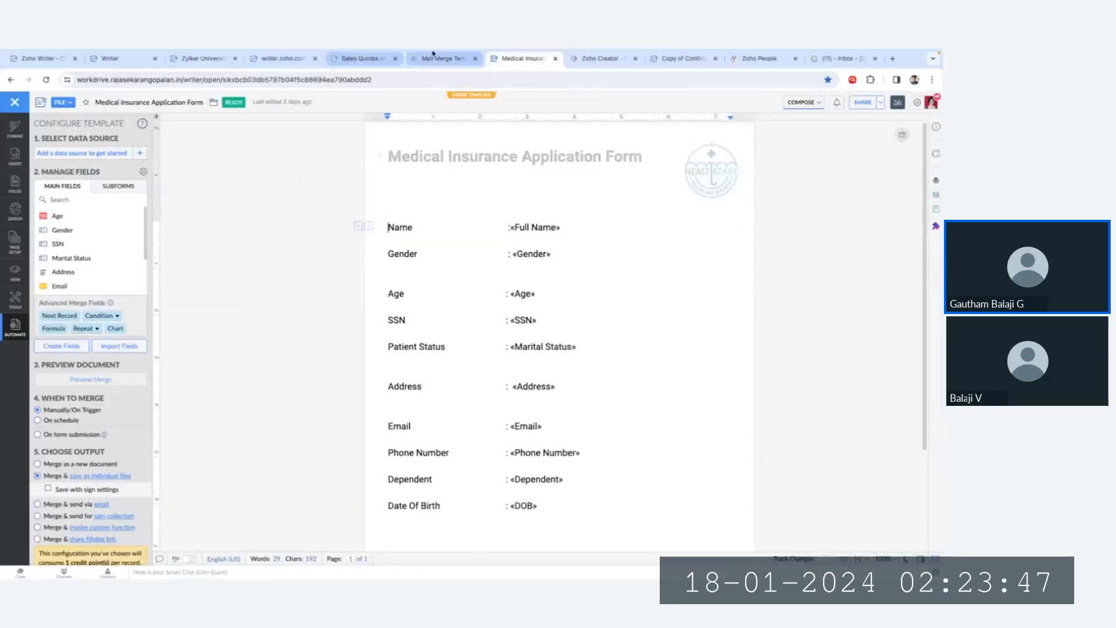
{"action": "left_click", "coordinate": [433, 56]}
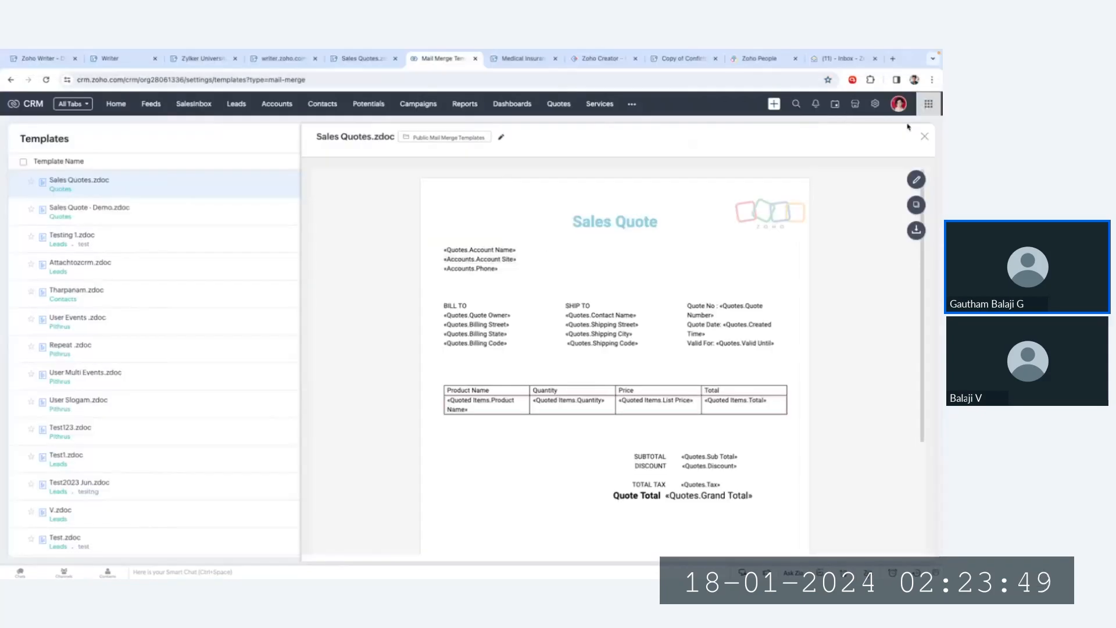
{"action": "left_click", "coordinate": [924, 136]}
{"action": "left_click", "coordinate": [873, 106]}
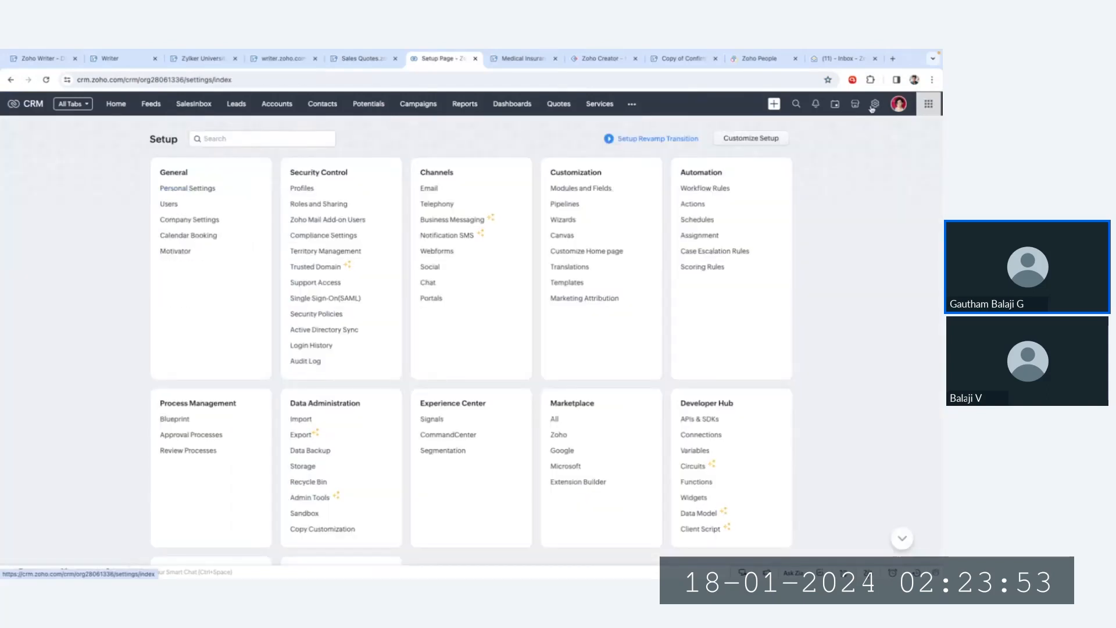
{"action": "left_click", "coordinate": [719, 195]}
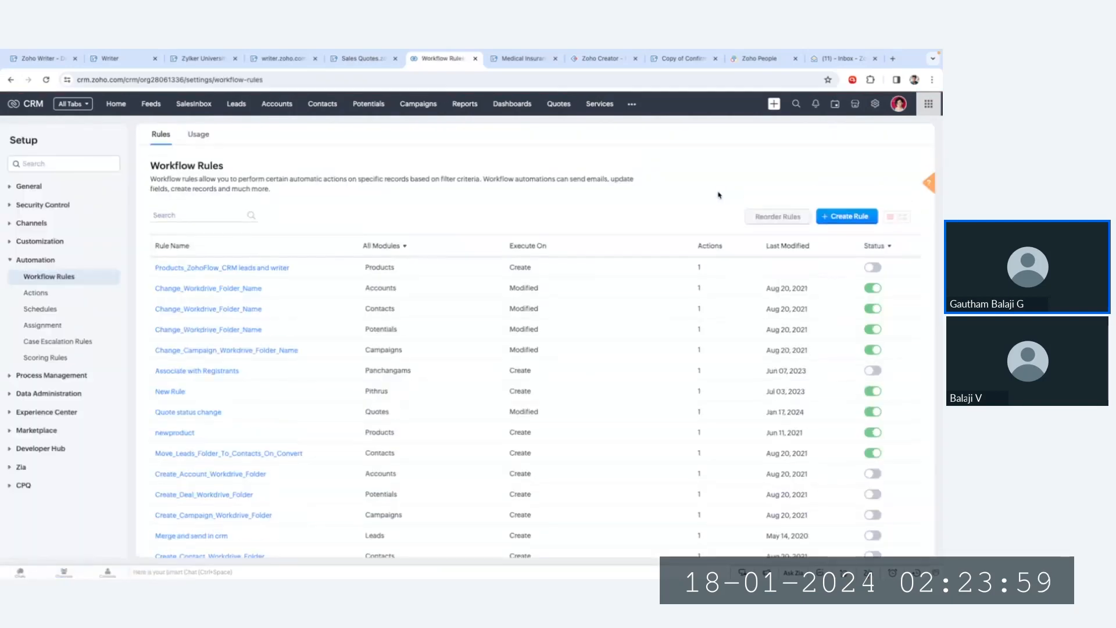
- Create a new workflow rule for the Quotes module named "QUotesdup"
{"action": "left_click", "coordinate": [848, 216]}
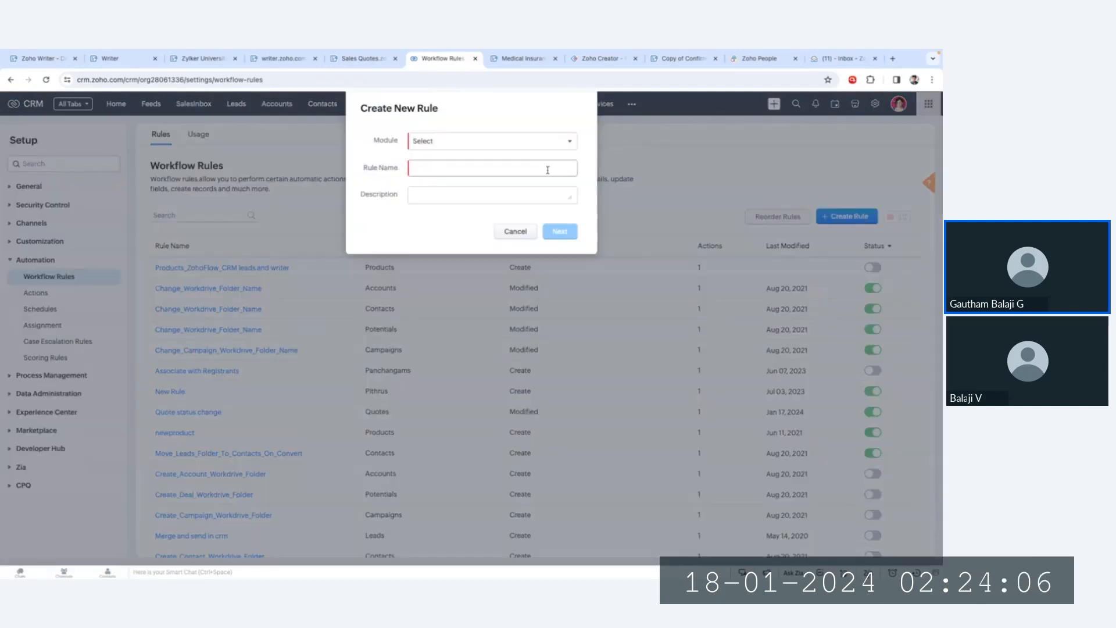
{"action": "left_click", "coordinate": [491, 142]}
{"action": "scroll", "coordinate": [456, 239], "scroll_direction": "down", "scroll_amount": 3}
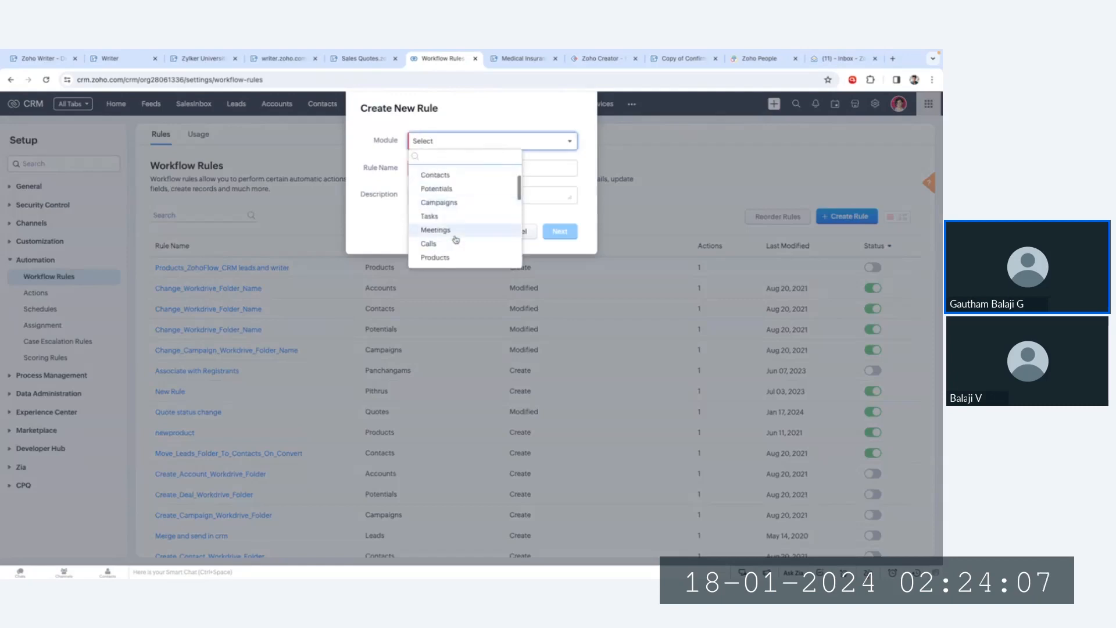
{"action": "scroll", "coordinate": [448, 251], "scroll_direction": "down", "scroll_amount": 4}
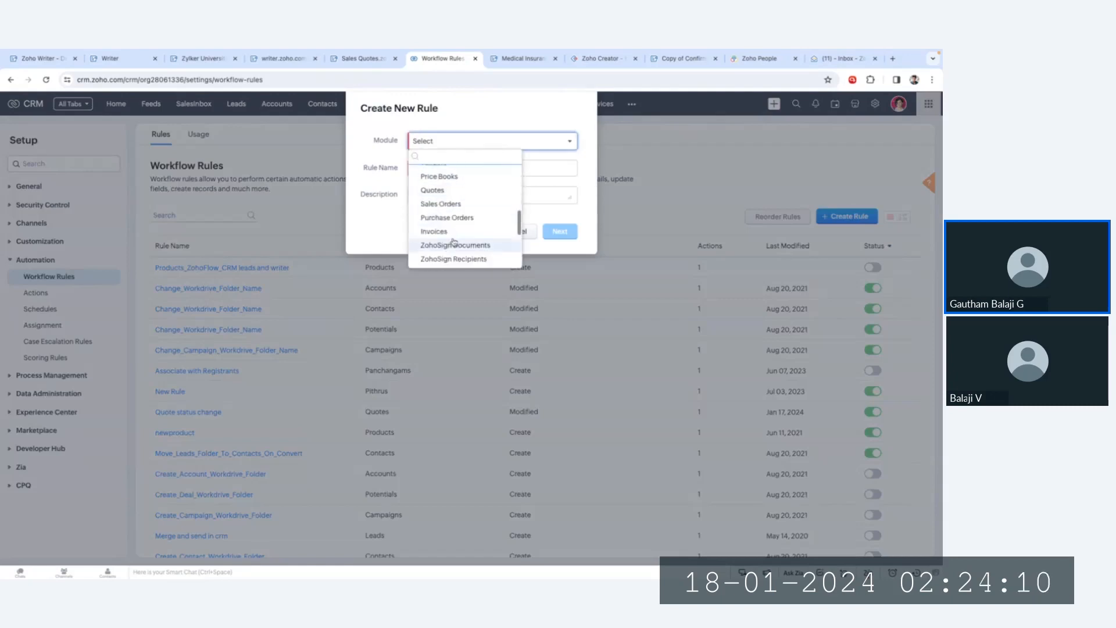
{"action": "left_click", "coordinate": [444, 194]}
{"action": "left_click", "coordinate": [453, 164]}
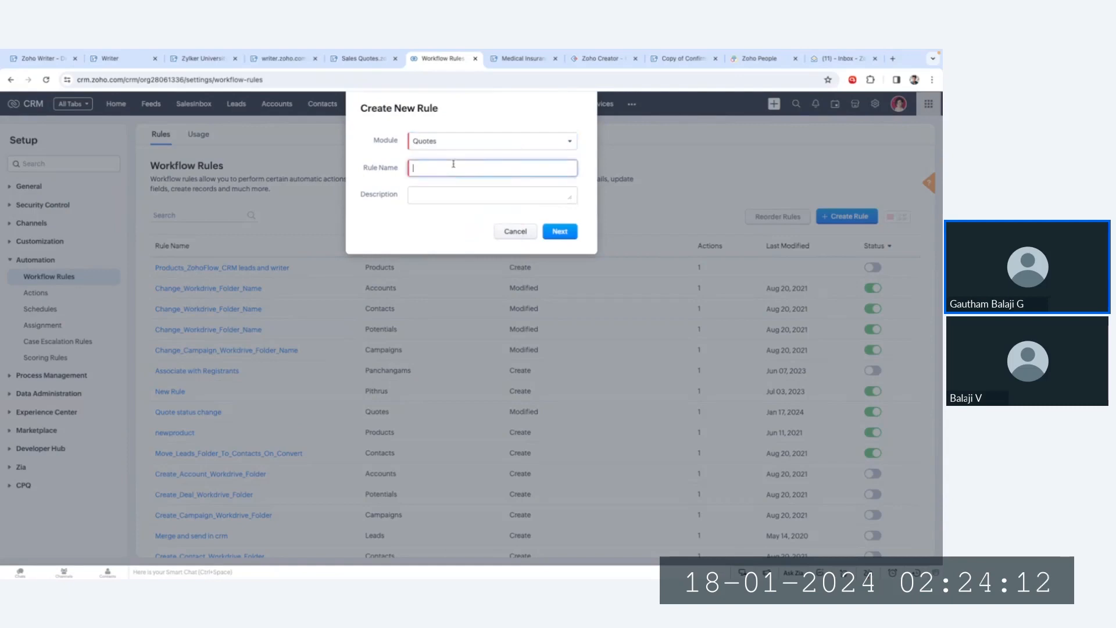
{"action": "type", "text": "QUotesdup"}
{"action": "left_click", "coordinate": [561, 236]}
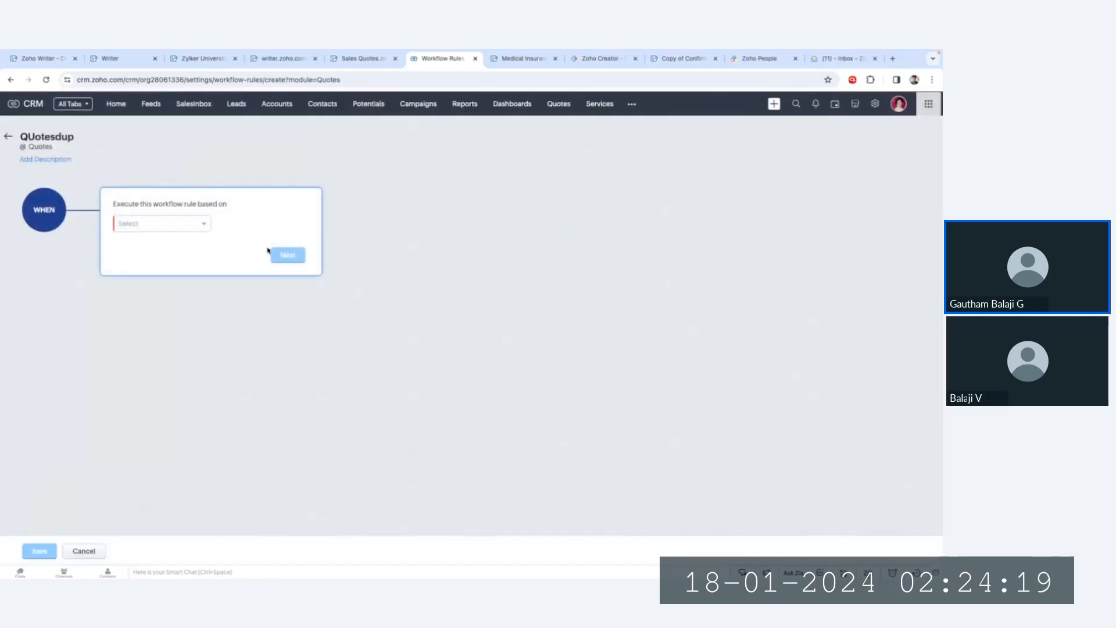
- Set the workflow rule to execute on a record edit when specific fields get modified
{"action": "left_click", "coordinate": [201, 230]}
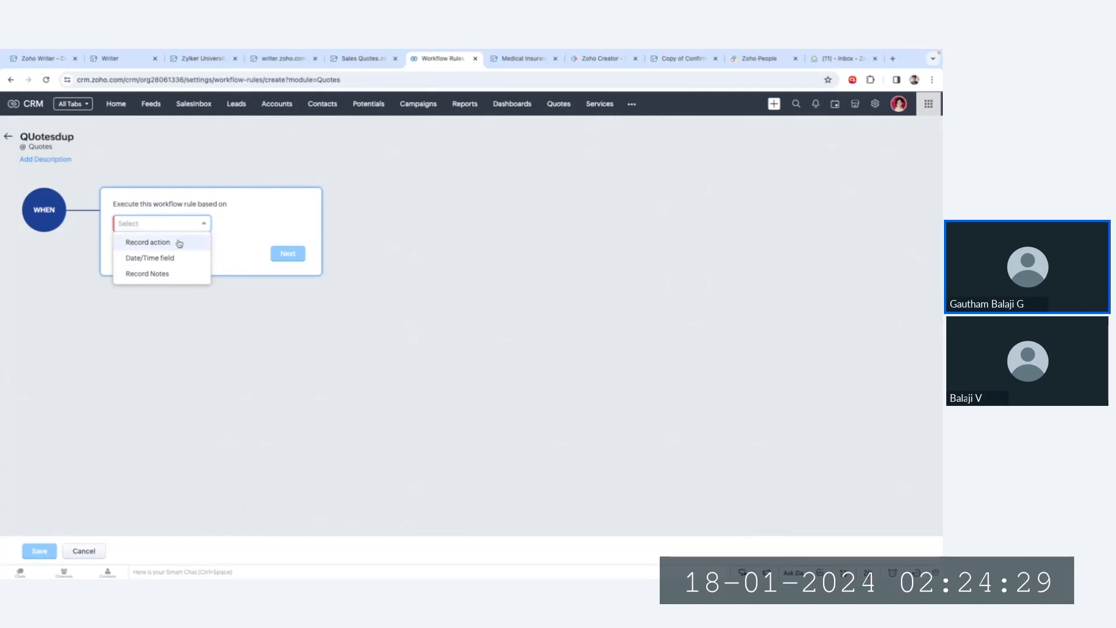
{"action": "left_click", "coordinate": [180, 244]}
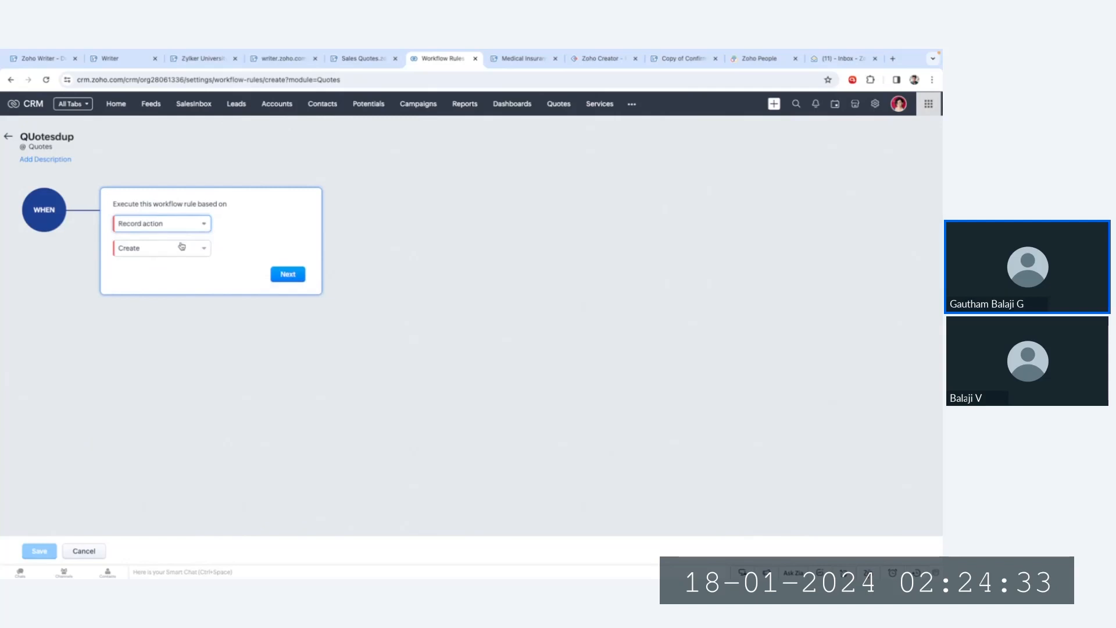
{"action": "left_click", "coordinate": [182, 247]}
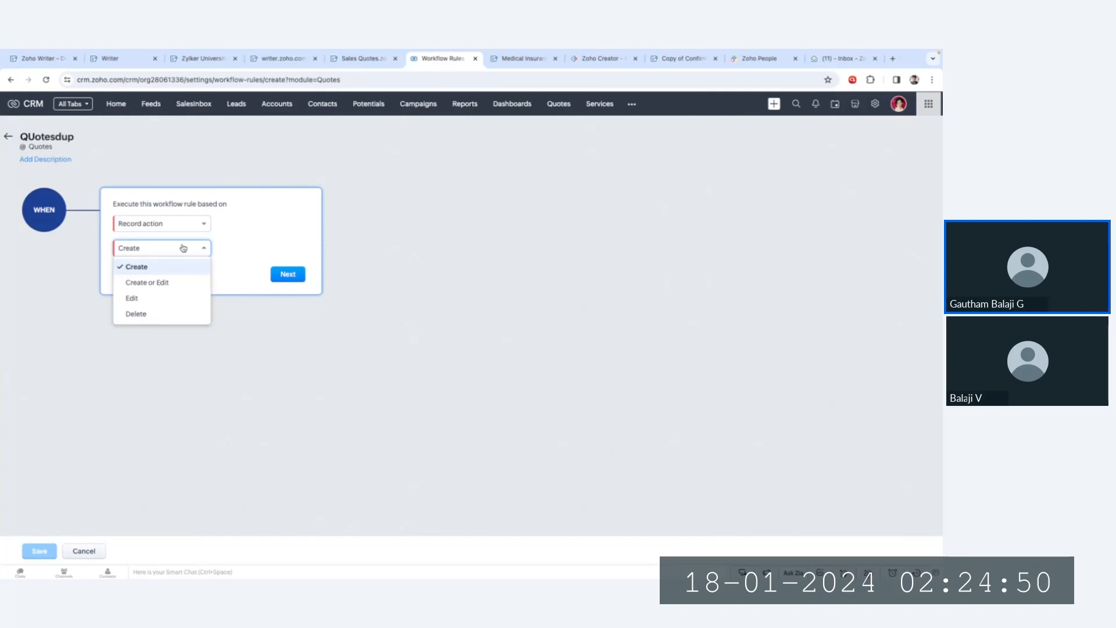
{"action": "left_click", "coordinate": [164, 298]}
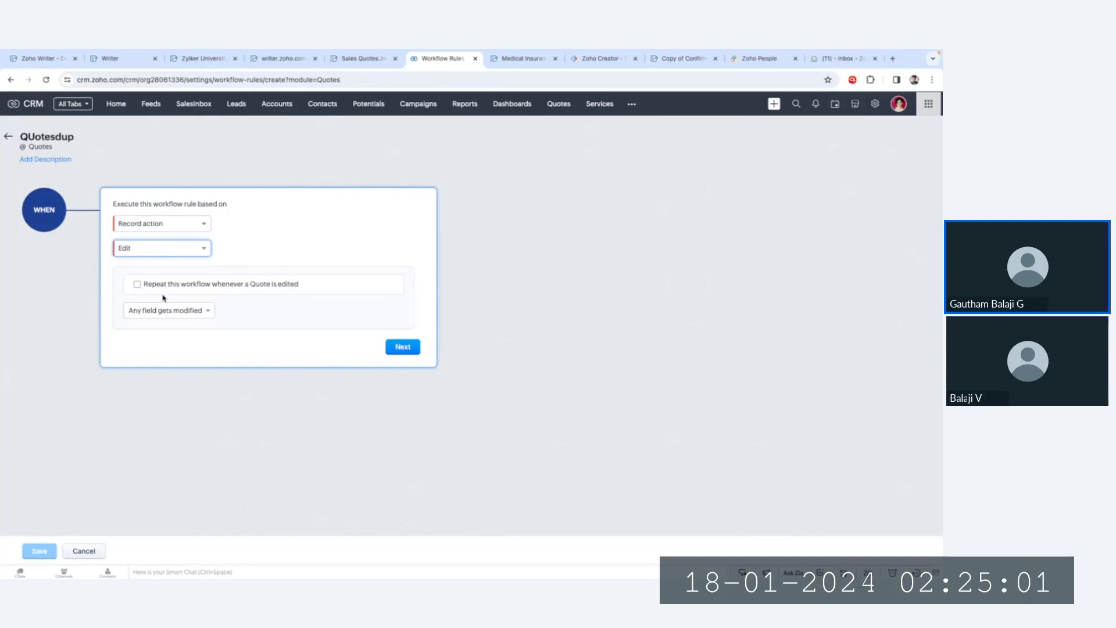
{"action": "left_click", "coordinate": [166, 310]}
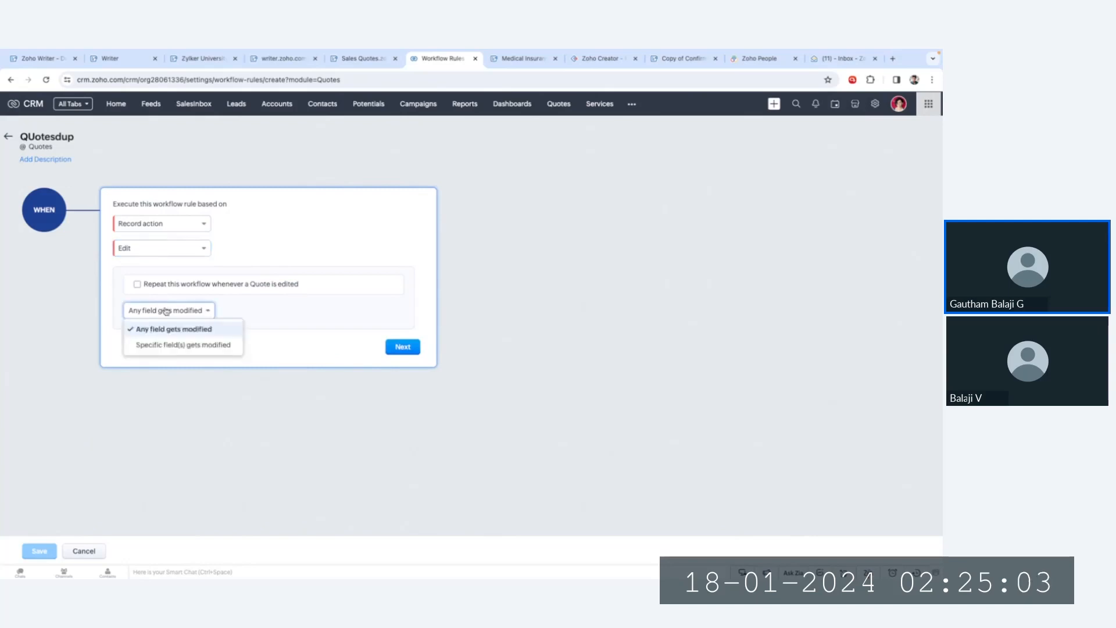
{"action": "left_click", "coordinate": [179, 345]}
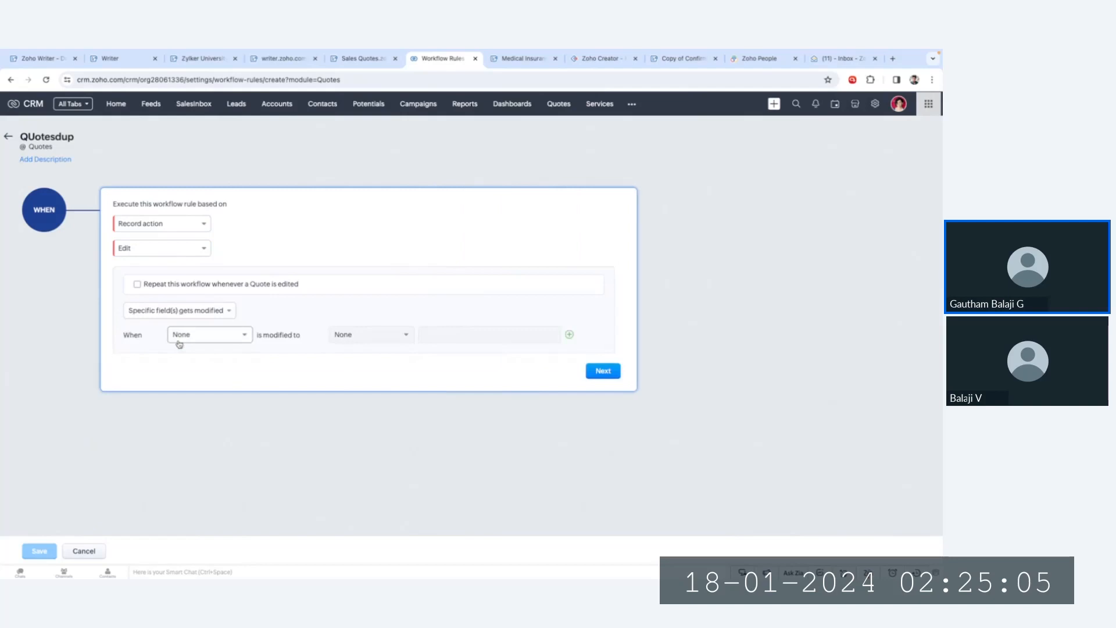
- Set the trigger to Quote Stage modified to the value Confirmed, and continue to the rule's condition
{"action": "left_click", "coordinate": [183, 340]}
{"action": "scroll", "coordinate": [230, 447], "scroll_direction": "down", "scroll_amount": 1}
{"action": "type", "text": "quot"}
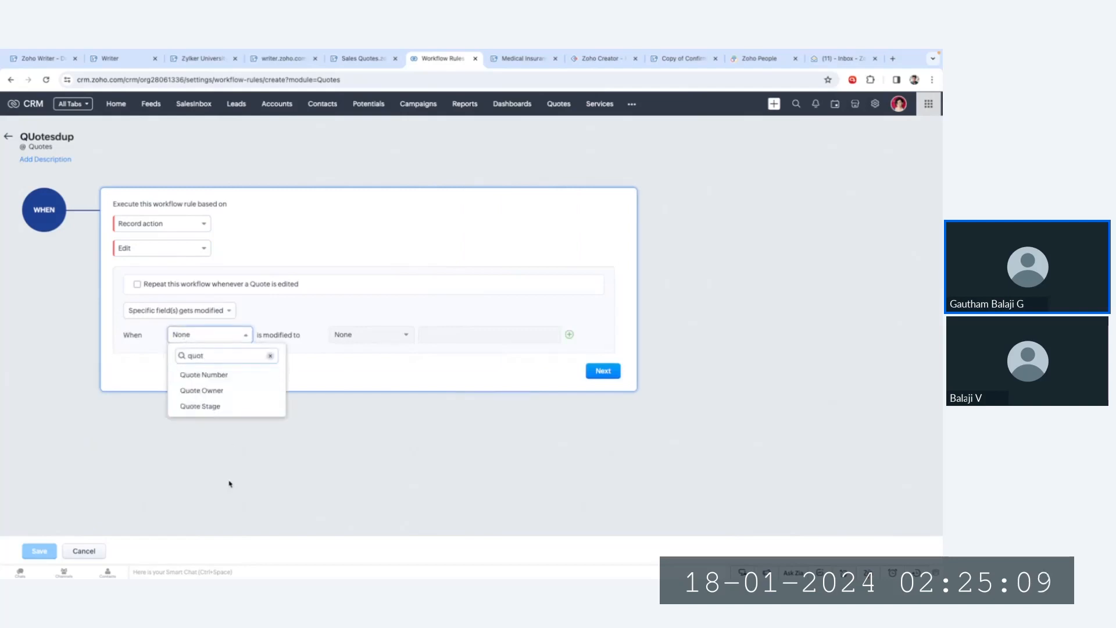
{"action": "left_click", "coordinate": [203, 406]}
{"action": "left_click", "coordinate": [351, 340]}
{"action": "left_click", "coordinate": [363, 365]}
{"action": "left_click", "coordinate": [473, 330]}
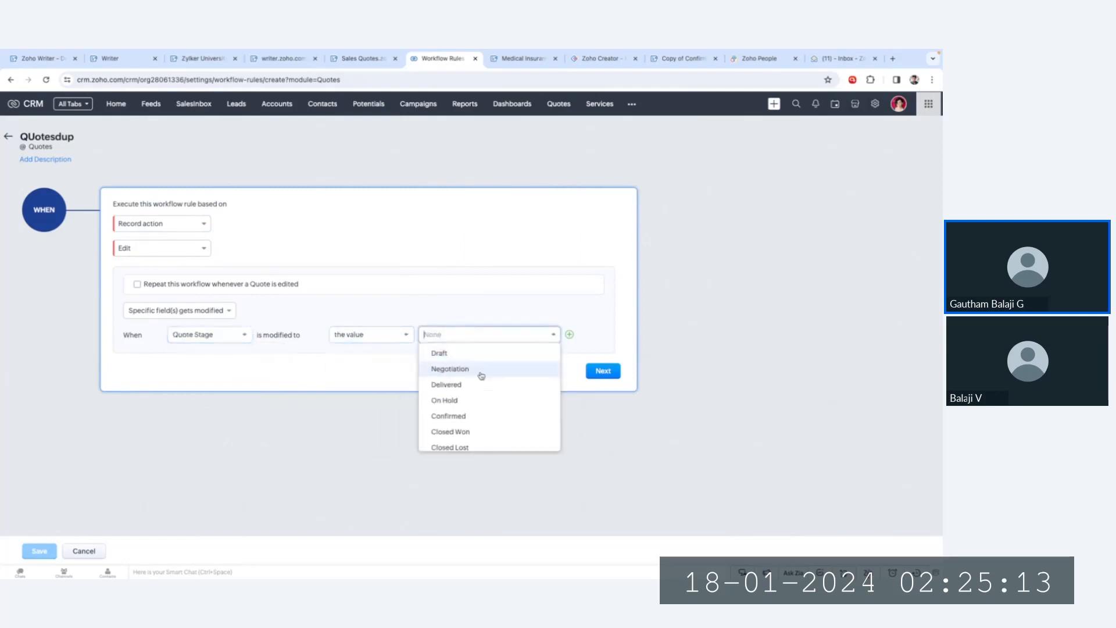
{"action": "left_click", "coordinate": [481, 415]}
{"action": "left_click", "coordinate": [475, 274]}
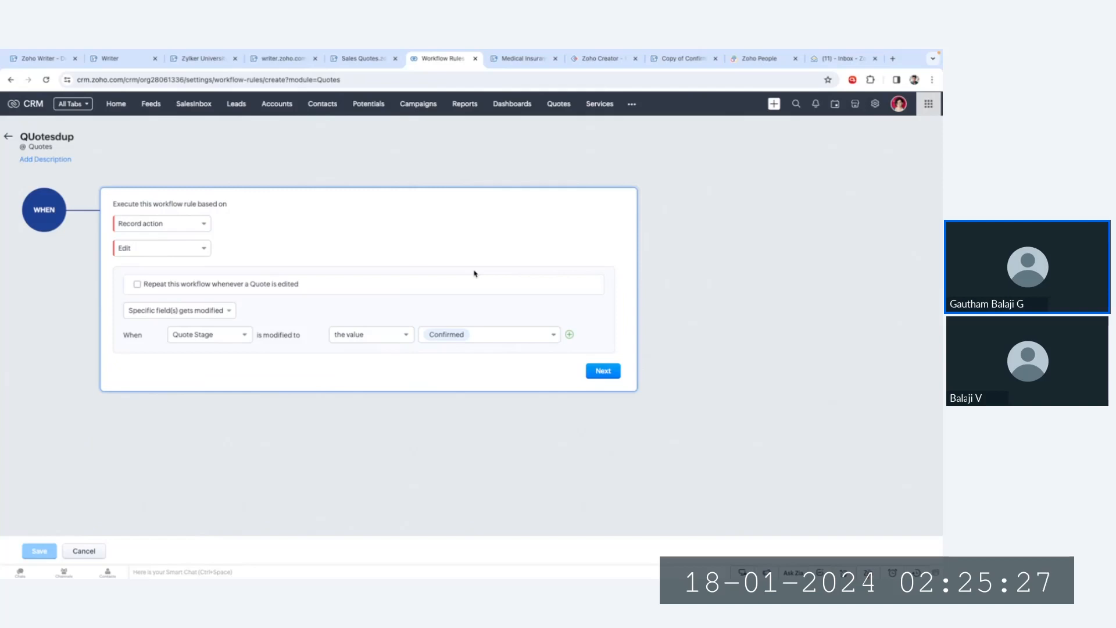
{"action": "left_click", "coordinate": [602, 371]}
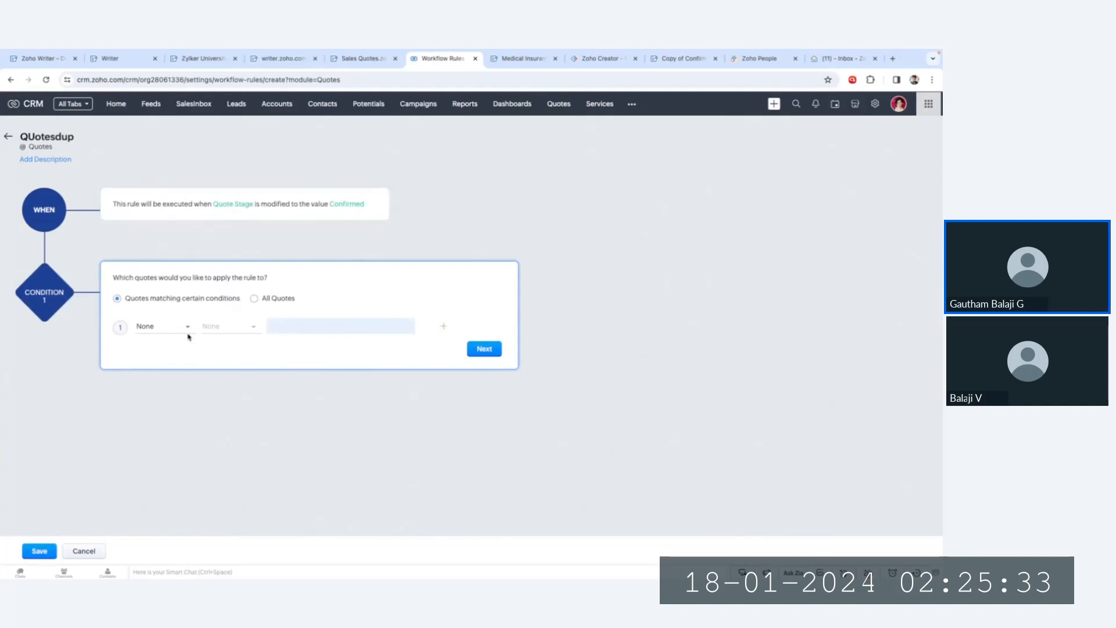
- Apply the workflow rule's condition to all quotes and continue to the actions
{"action": "left_click", "coordinate": [169, 327]}
{"action": "left_click", "coordinate": [170, 326]}
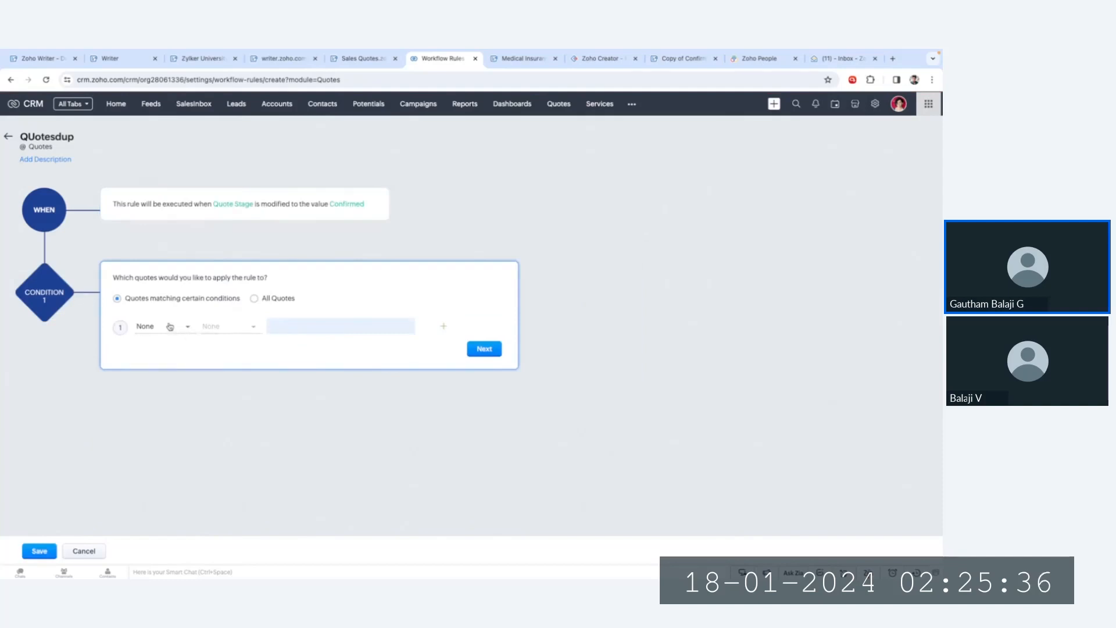
{"action": "left_click", "coordinate": [283, 304]}
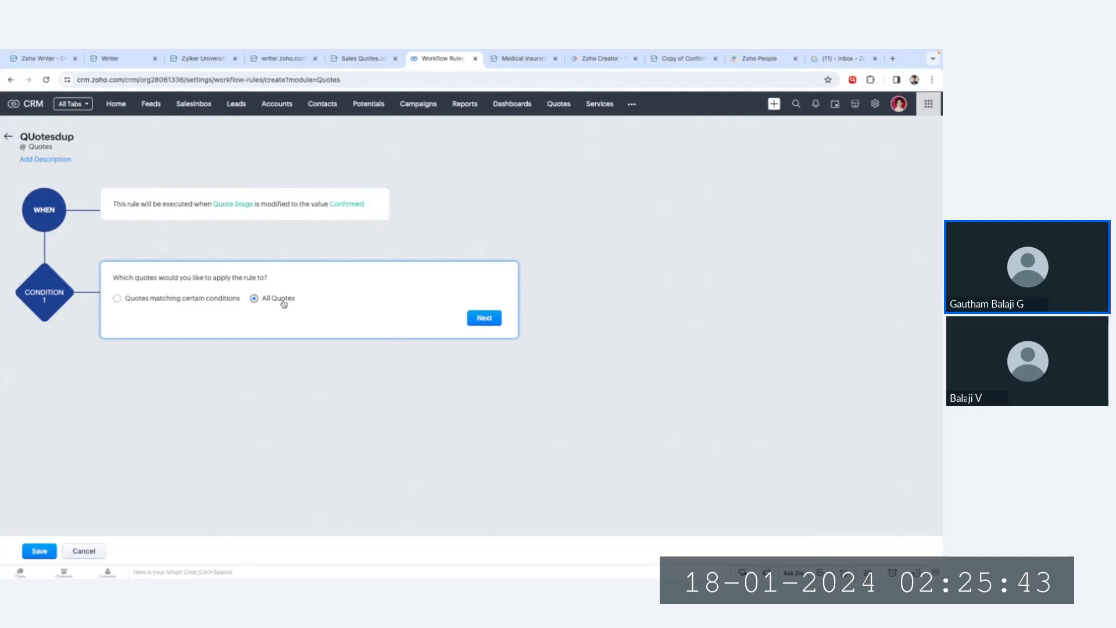
{"action": "left_click", "coordinate": [493, 317]}
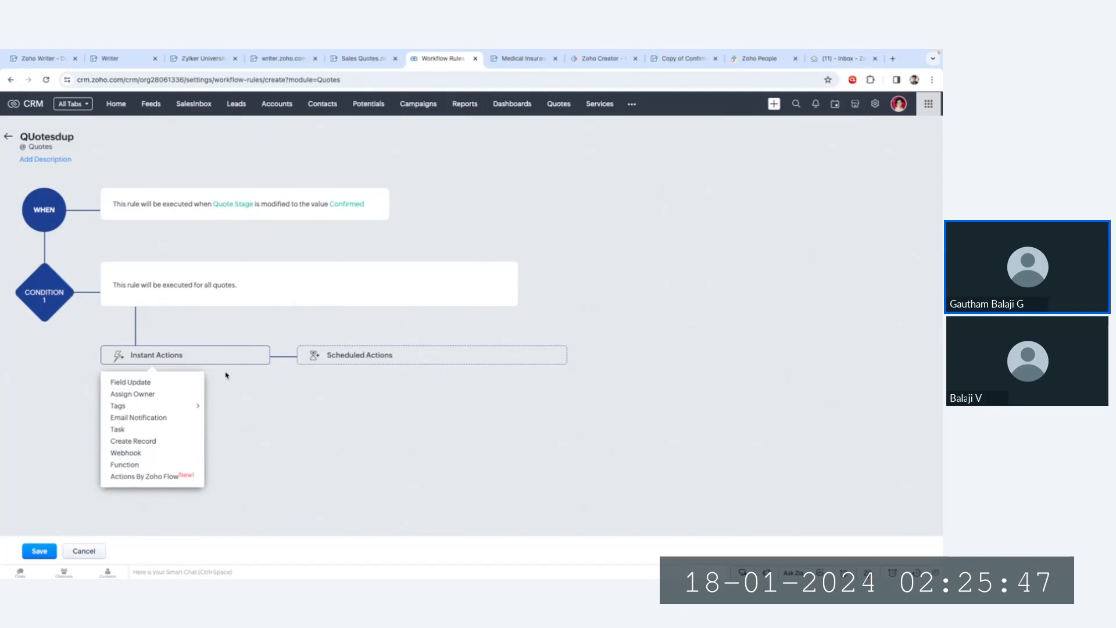
- Check the functions available as an instant action, and leave the new rule without associating a function or saving
{"action": "left_click", "coordinate": [144, 471]}
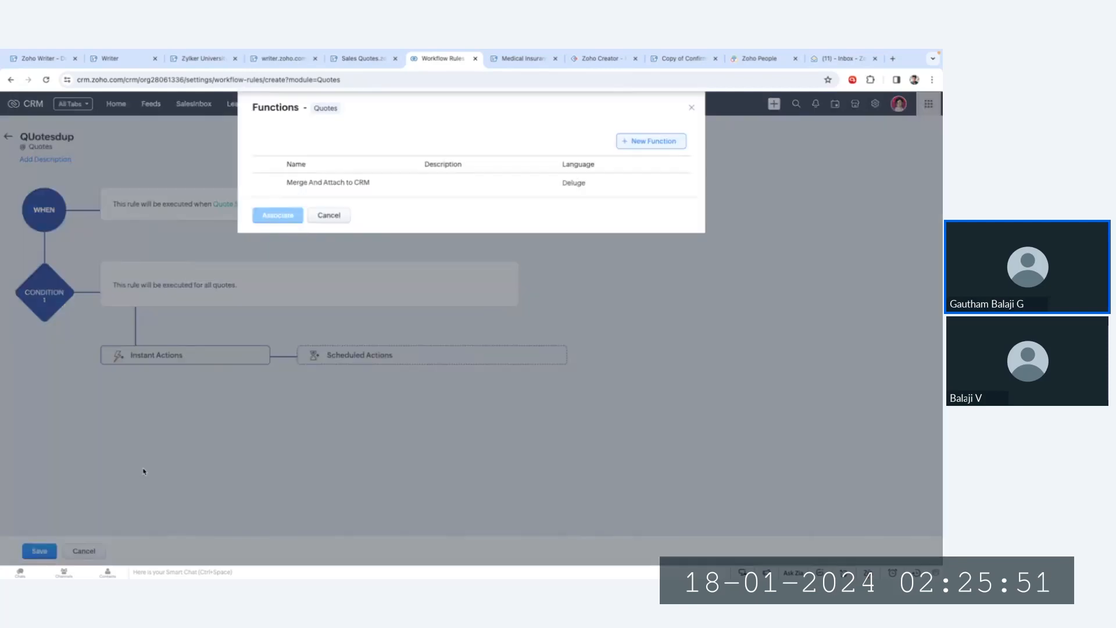
{"action": "mouse_move", "coordinate": [340, 191]}
{"action": "left_click", "coordinate": [340, 215]}
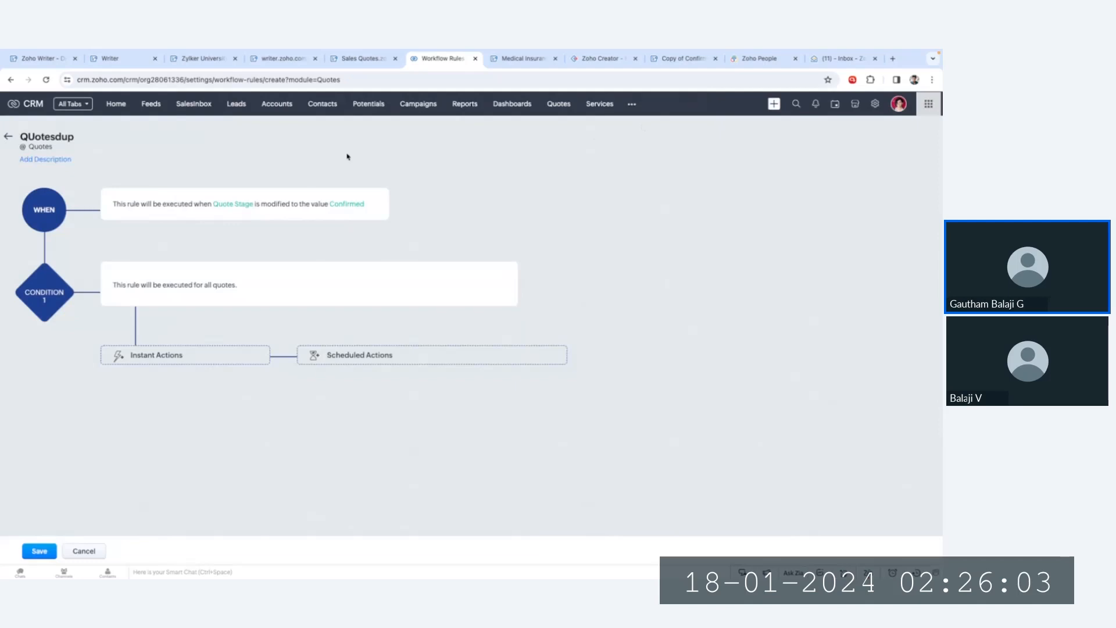
{"action": "left_click", "coordinate": [9, 140]}
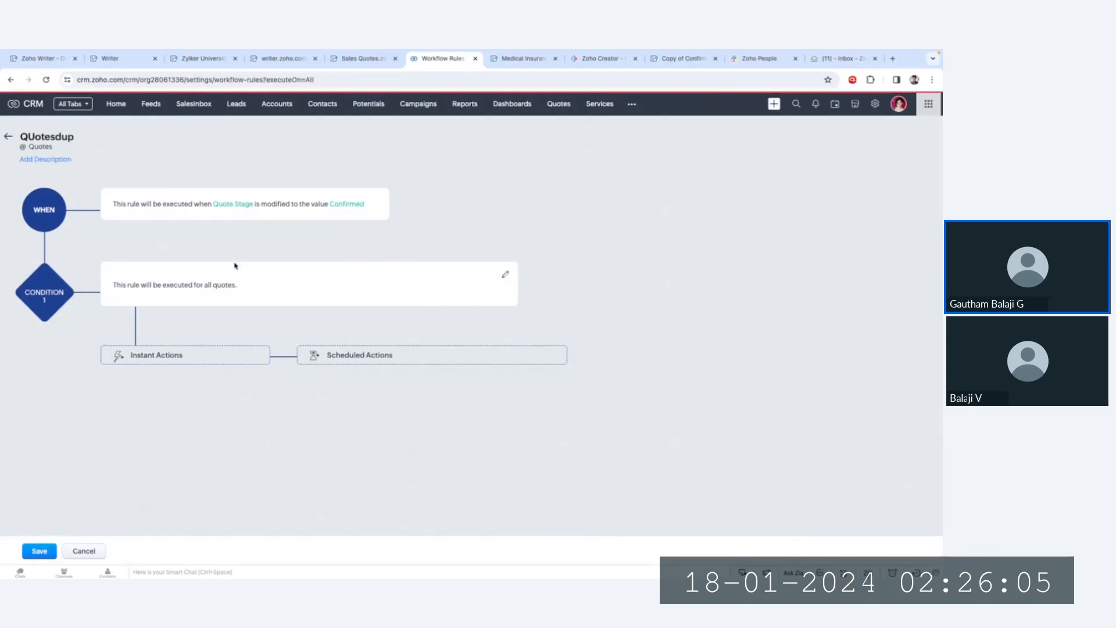
- Open the existing "Quote status change" workflow rule and bring up the code of its Merge And Attach to CRM function
{"action": "scroll", "coordinate": [225, 403], "scroll_direction": "down", "scroll_amount": 1}
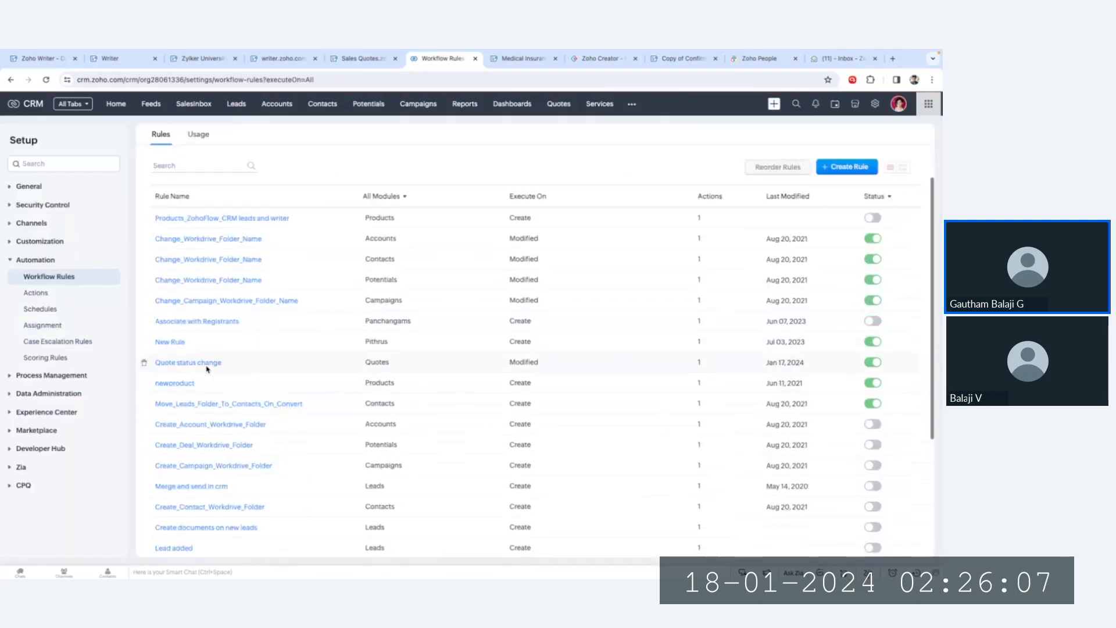
{"action": "left_click", "coordinate": [205, 363]}
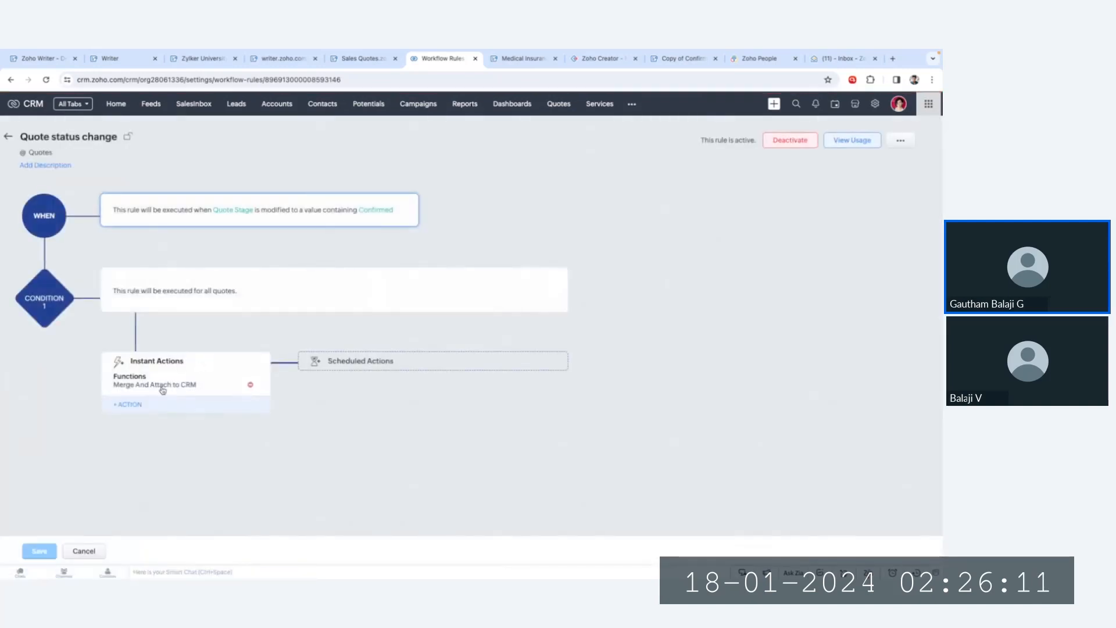
{"action": "left_click", "coordinate": [162, 387]}
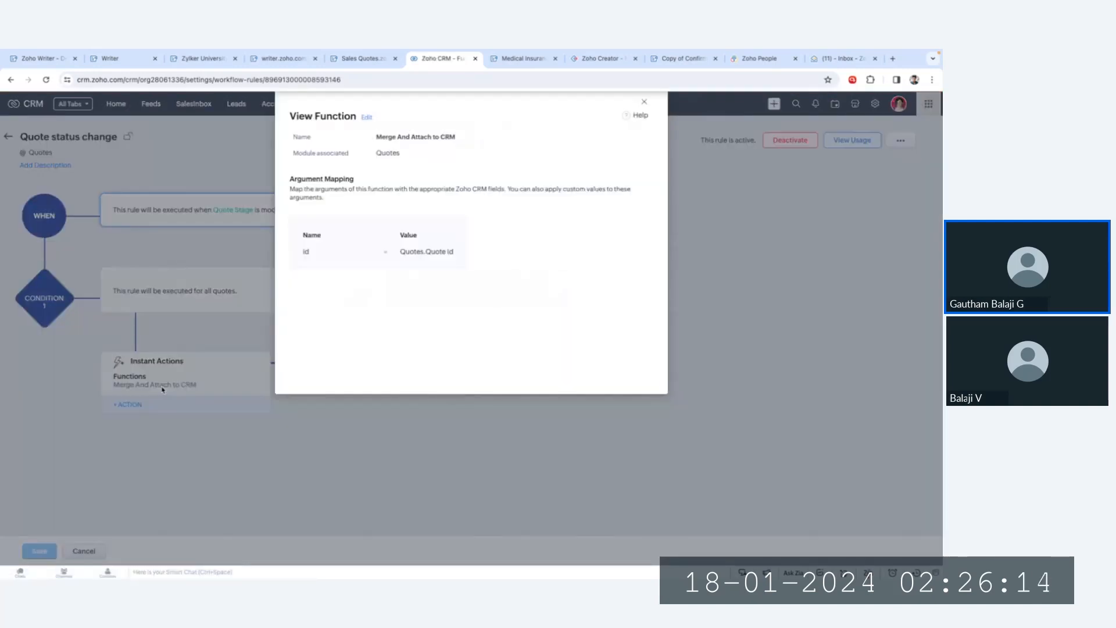
{"action": "left_click", "coordinate": [367, 116]}
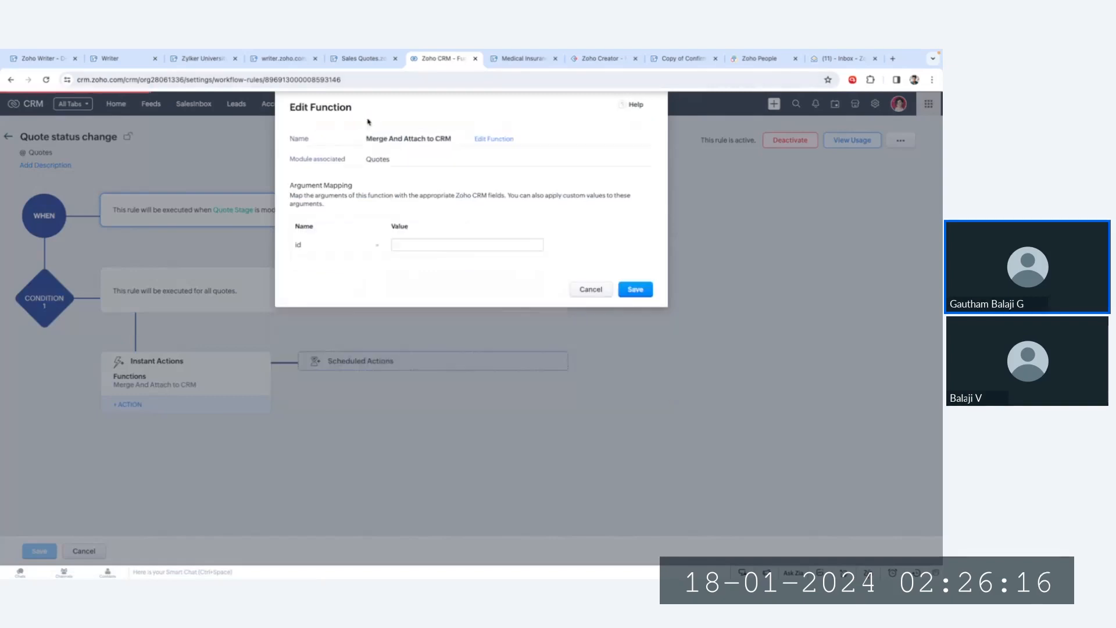
{"action": "left_click", "coordinate": [503, 143]}
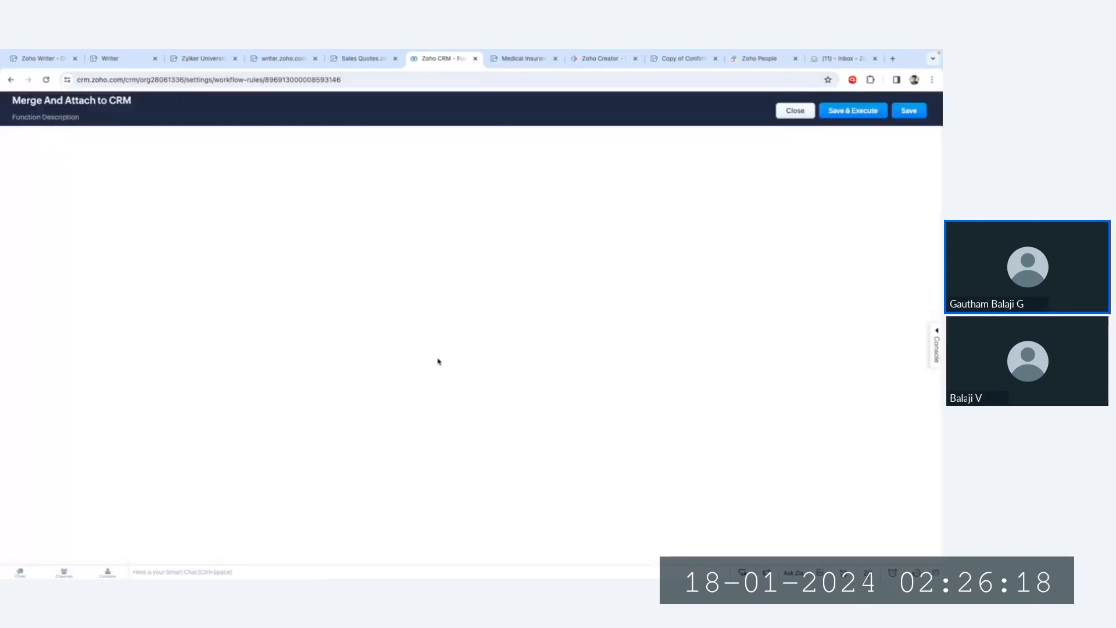
- Examine how the function code maps the quote record's fields to merge data, including the line that passes the record id
{"action": "scroll", "coordinate": [281, 313], "scroll_direction": "down", "scroll_amount": 1}
{"action": "scroll", "coordinate": [281, 313], "scroll_direction": "up", "scroll_amount": 1}
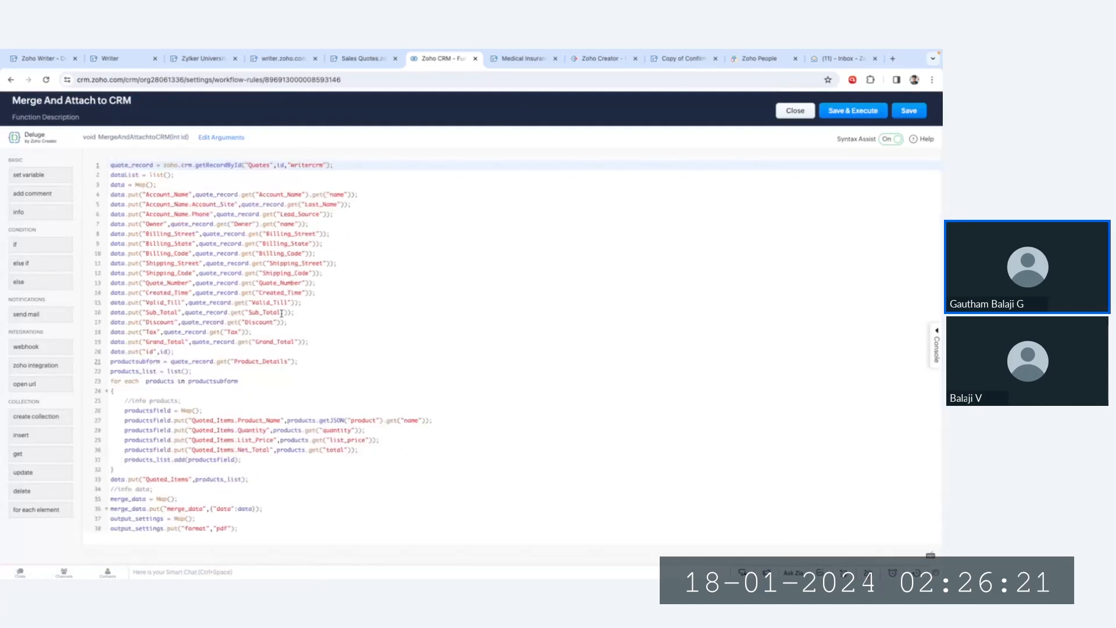
{"action": "scroll", "coordinate": [281, 313], "scroll_direction": "down", "scroll_amount": 1}
{"action": "scroll", "coordinate": [260, 320], "scroll_direction": "up", "scroll_amount": 1}
{"action": "left_click", "coordinate": [428, 192]}
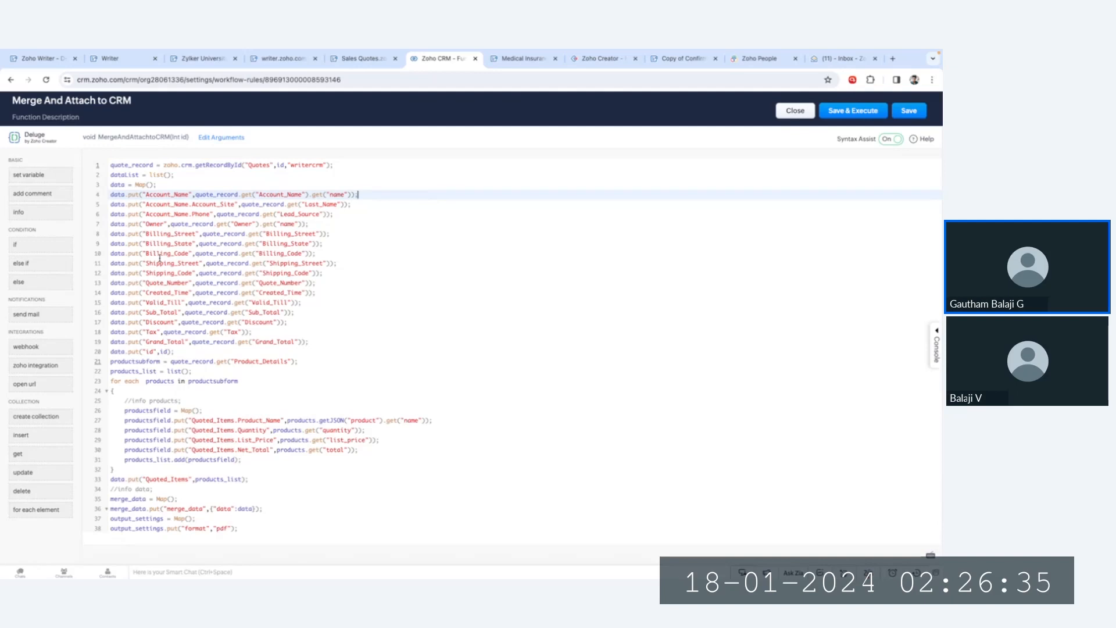
{"action": "left_click", "coordinate": [127, 353]}
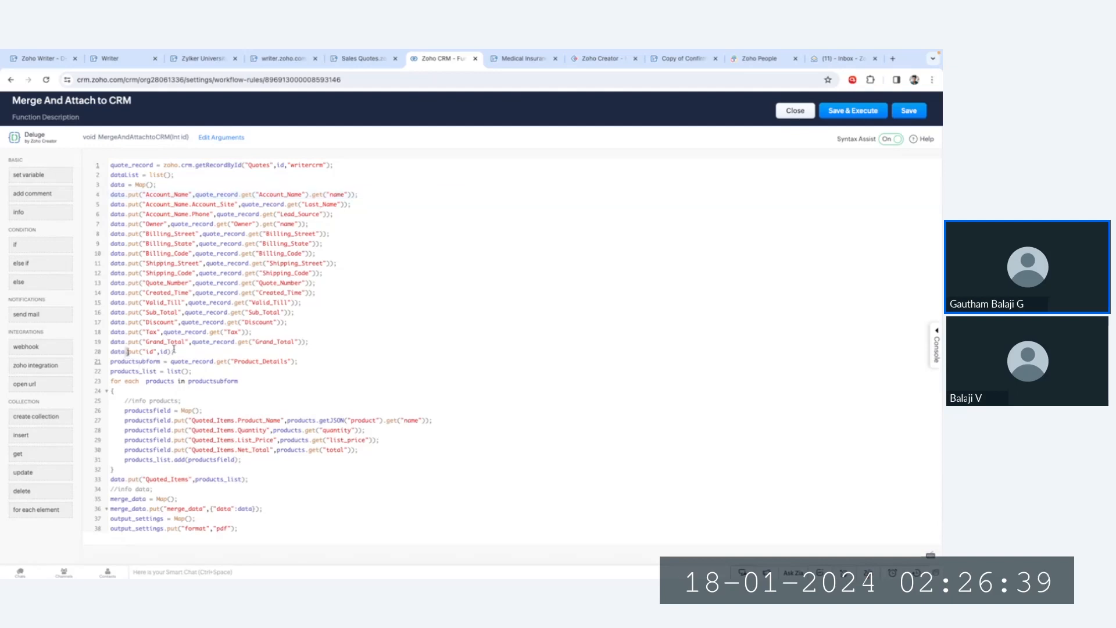
{"action": "left_click_drag", "start_coordinate": [174, 352], "coordinate": [107, 351]}
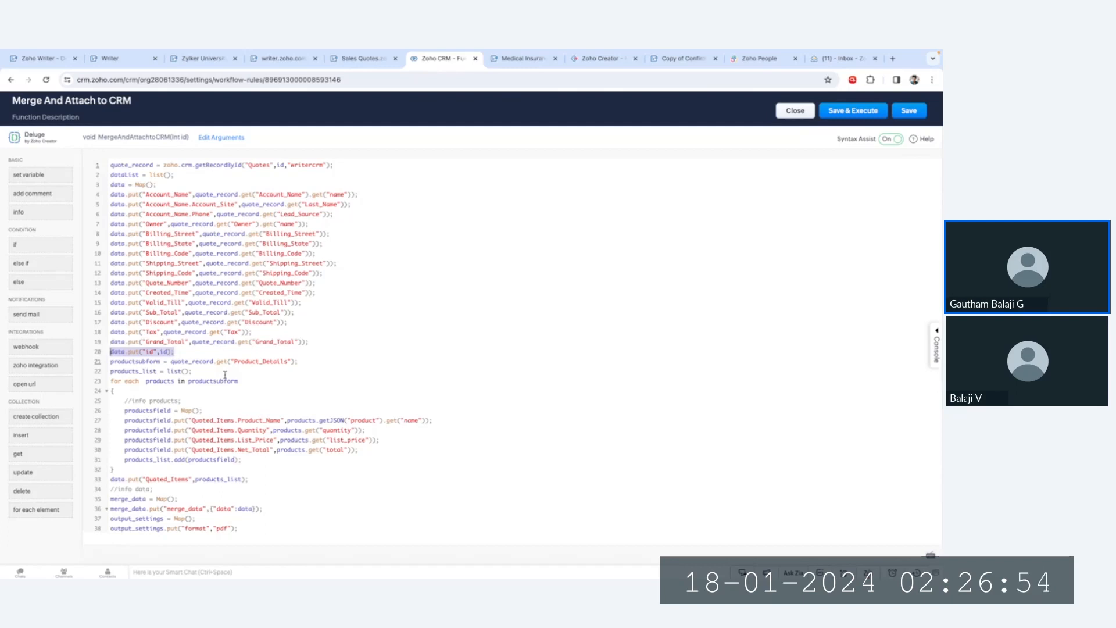
- Check the output format and template ID in the merge code, and close the function and workflow rule without saving
{"action": "scroll", "coordinate": [225, 375], "scroll_direction": "down", "scroll_amount": 2}
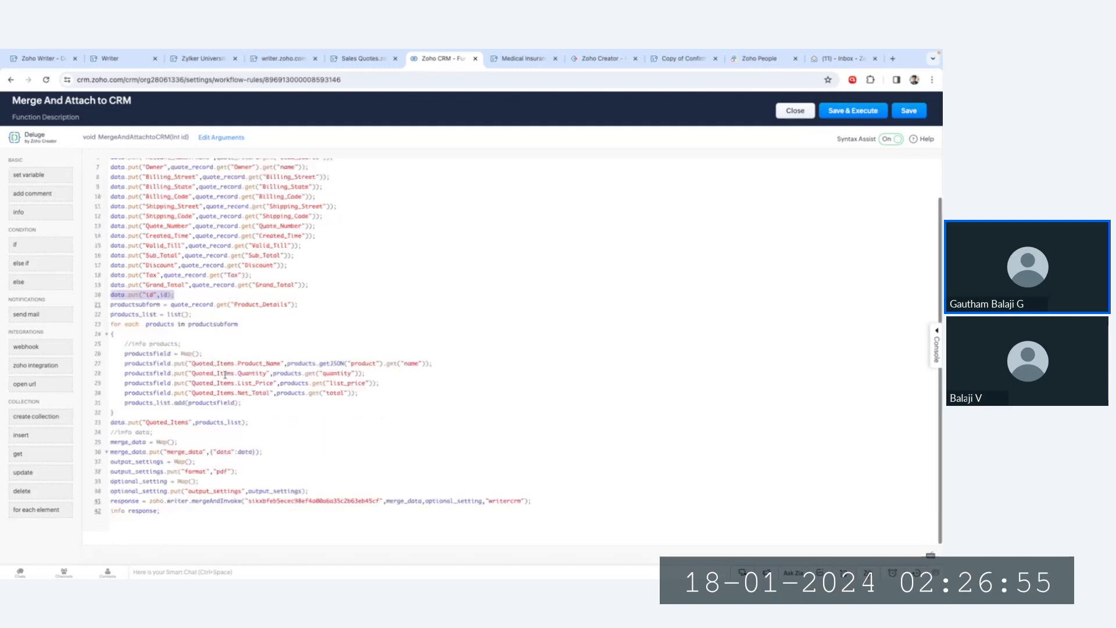
{"action": "left_click", "coordinate": [219, 471]}
{"action": "double_click", "coordinate": [219, 470]}
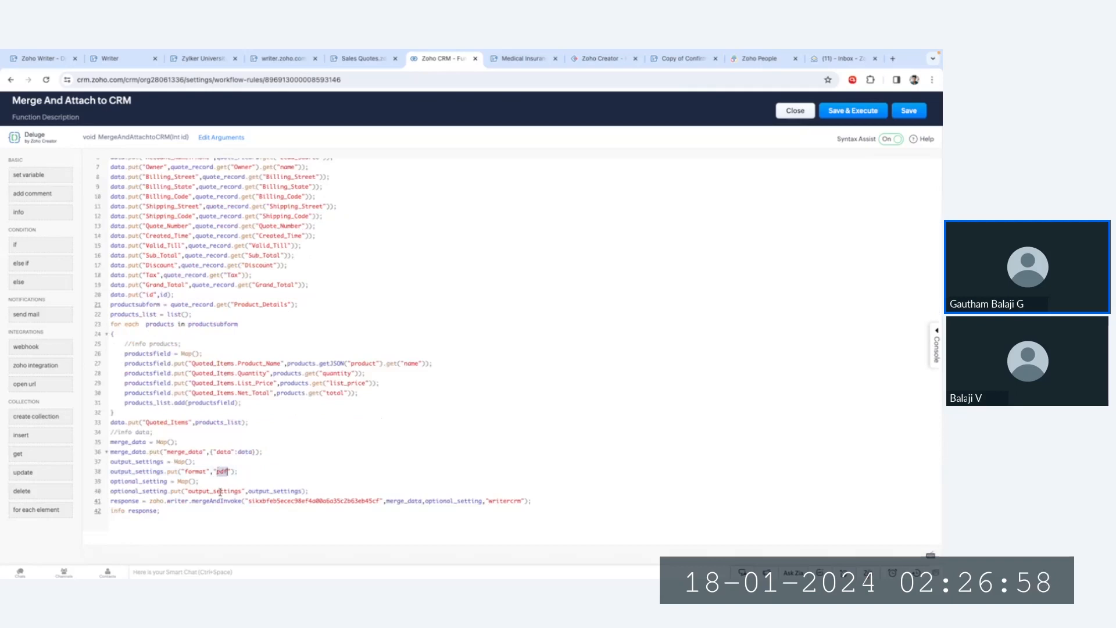
{"action": "double_click", "coordinate": [299, 501]}
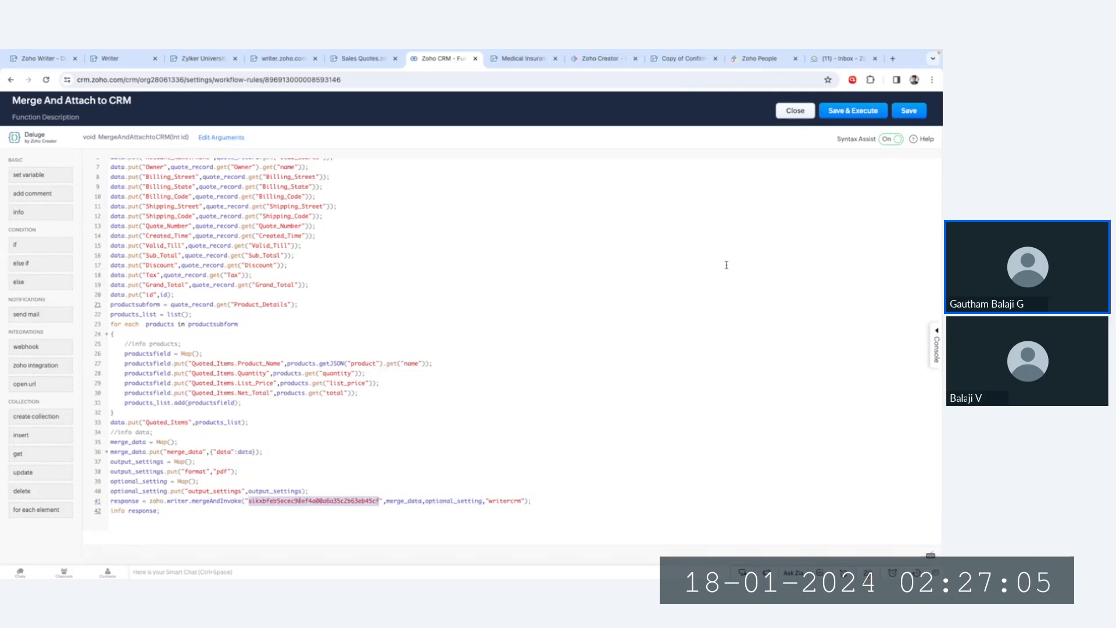
{"action": "left_click", "coordinate": [795, 110]}
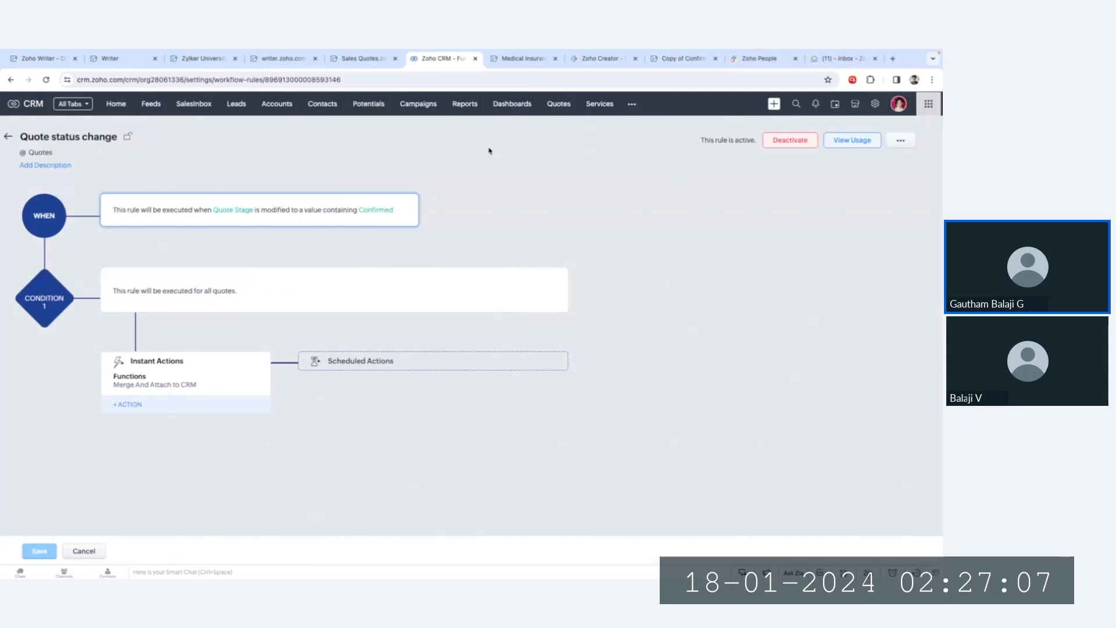
{"action": "left_click", "coordinate": [85, 552]}
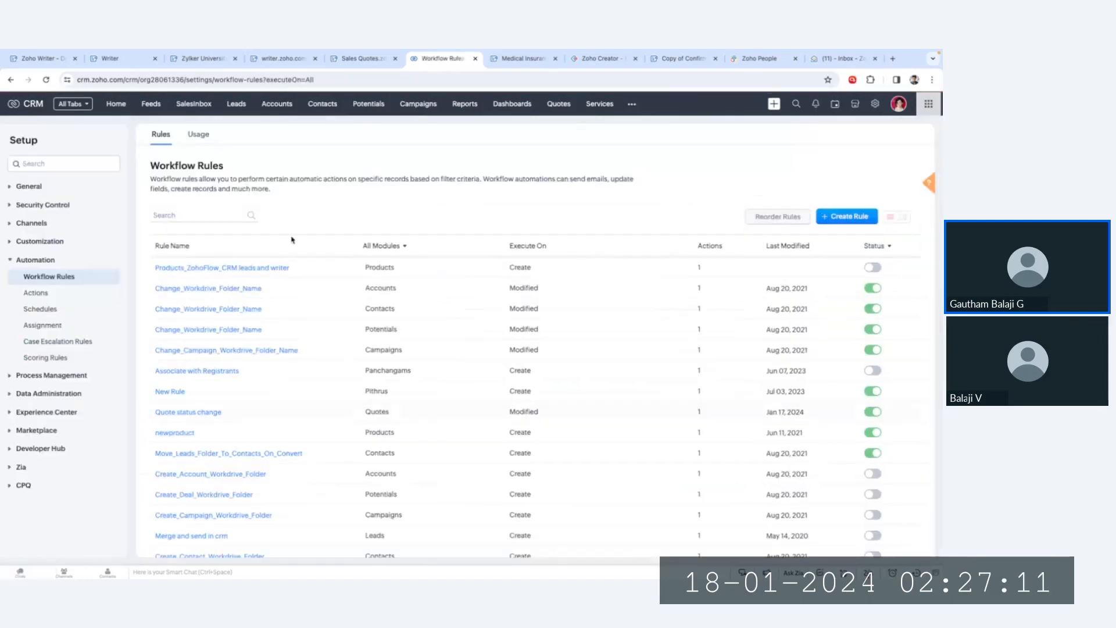
- Open the draft-stage quote in the Quotes module and review its quote, contact and address details
{"action": "left_click", "coordinate": [557, 104]}
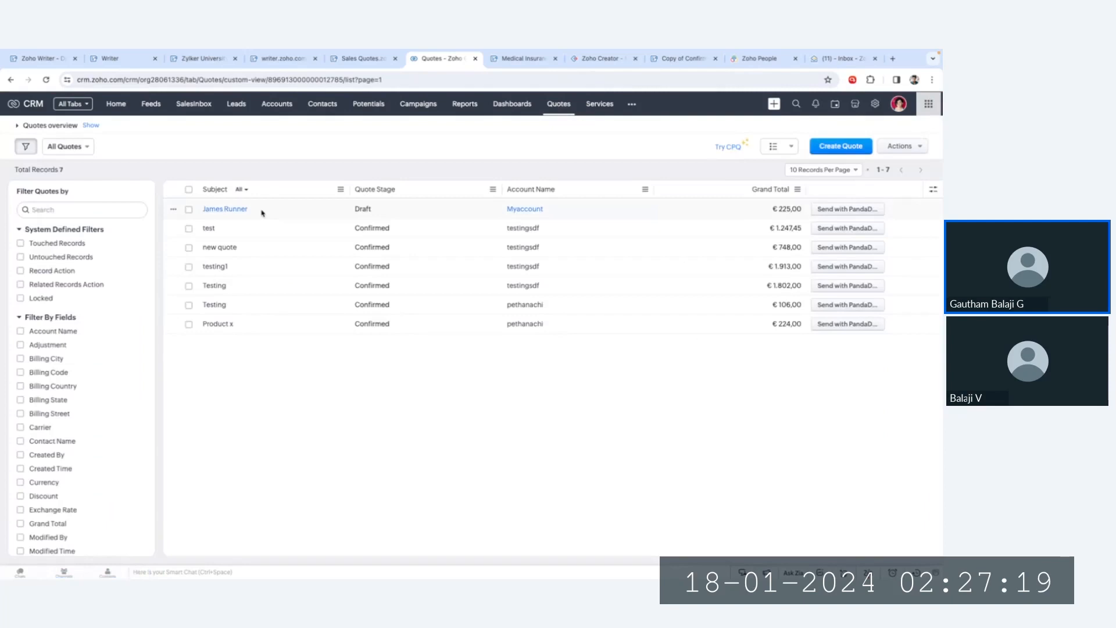
{"action": "left_click", "coordinate": [237, 215]}
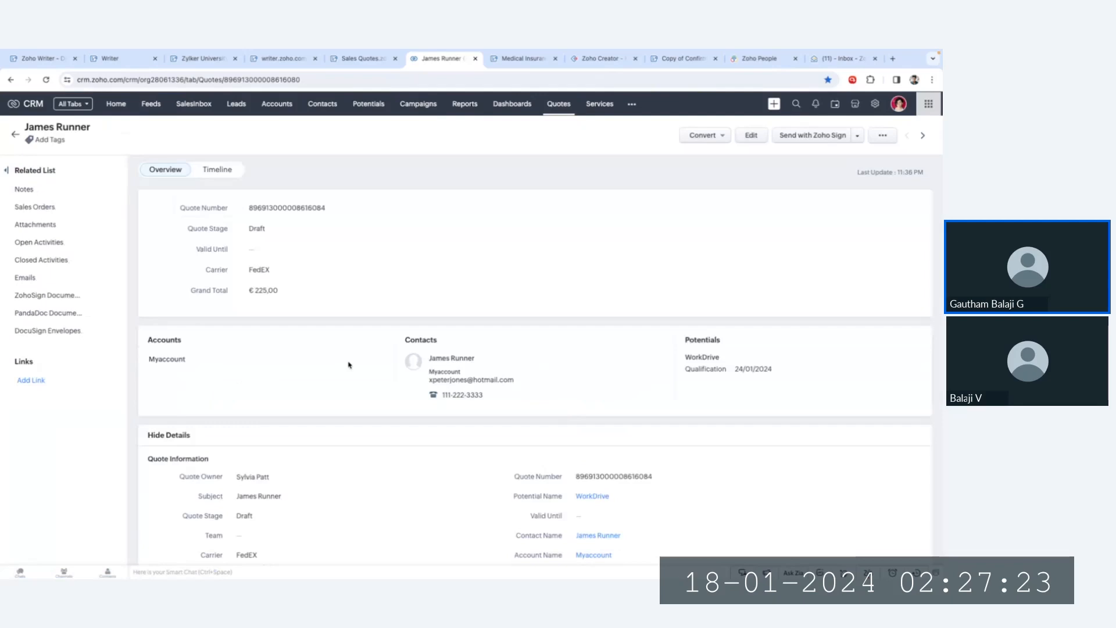
{"action": "scroll", "coordinate": [349, 365], "scroll_direction": "down", "scroll_amount": 3}
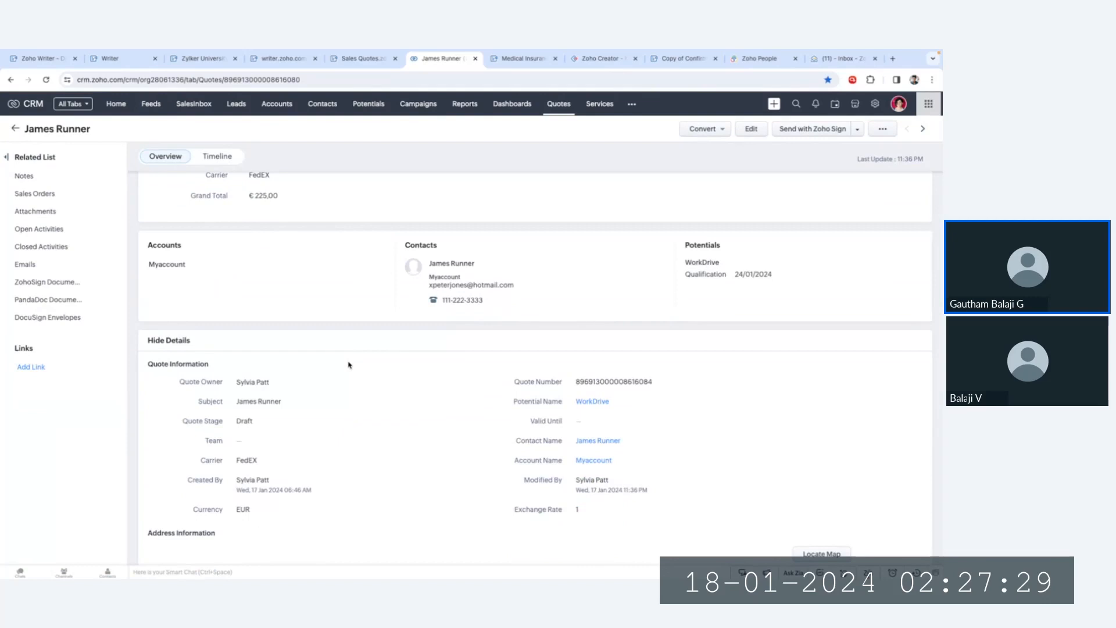
{"action": "scroll", "coordinate": [348, 365], "scroll_direction": "down", "scroll_amount": 2}
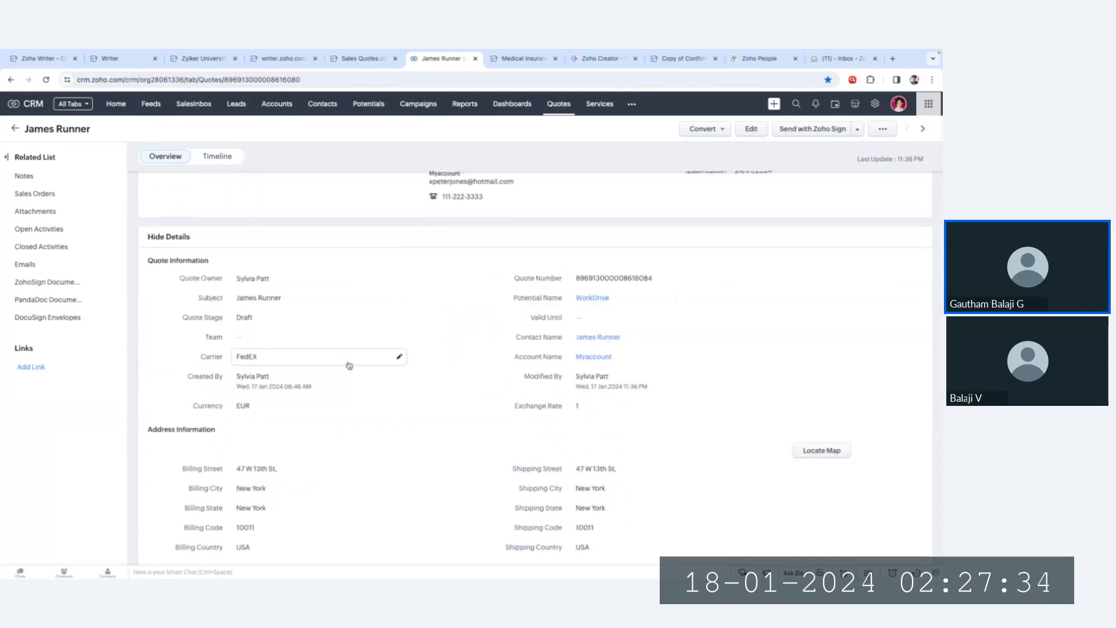
{"action": "scroll", "coordinate": [349, 365], "scroll_direction": "up", "scroll_amount": 3}
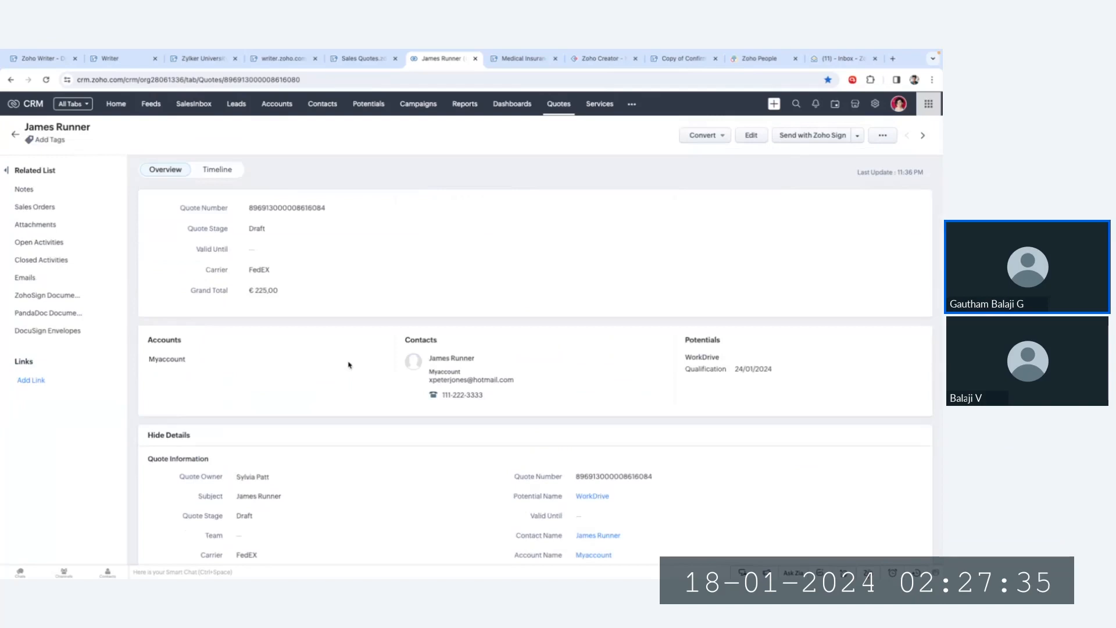
- Set the open quote's stage to Confirmed, save the change, and go back to the Quotes list and reload it
{"action": "left_click", "coordinate": [284, 233]}
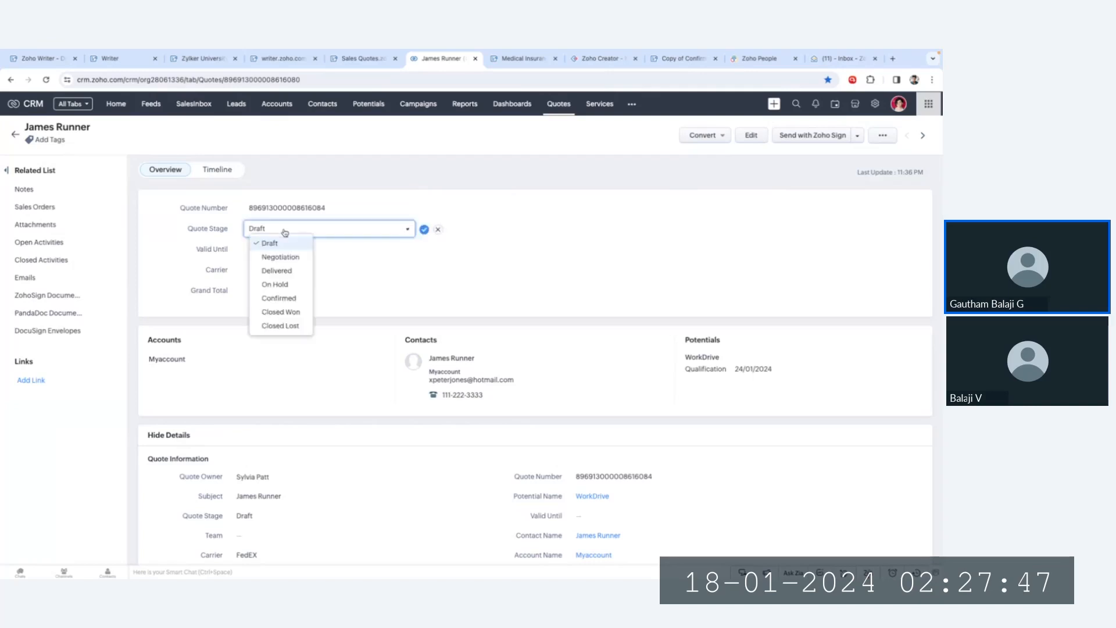
{"action": "left_click", "coordinate": [289, 298]}
{"action": "left_click", "coordinate": [425, 230]}
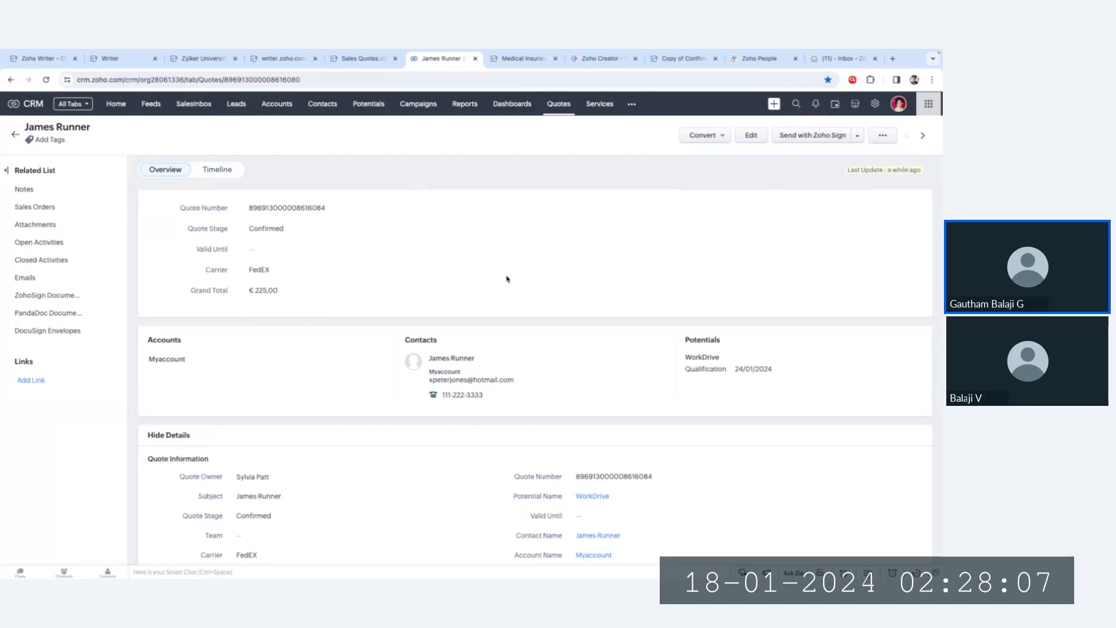
{"action": "left_click", "coordinate": [14, 135]}
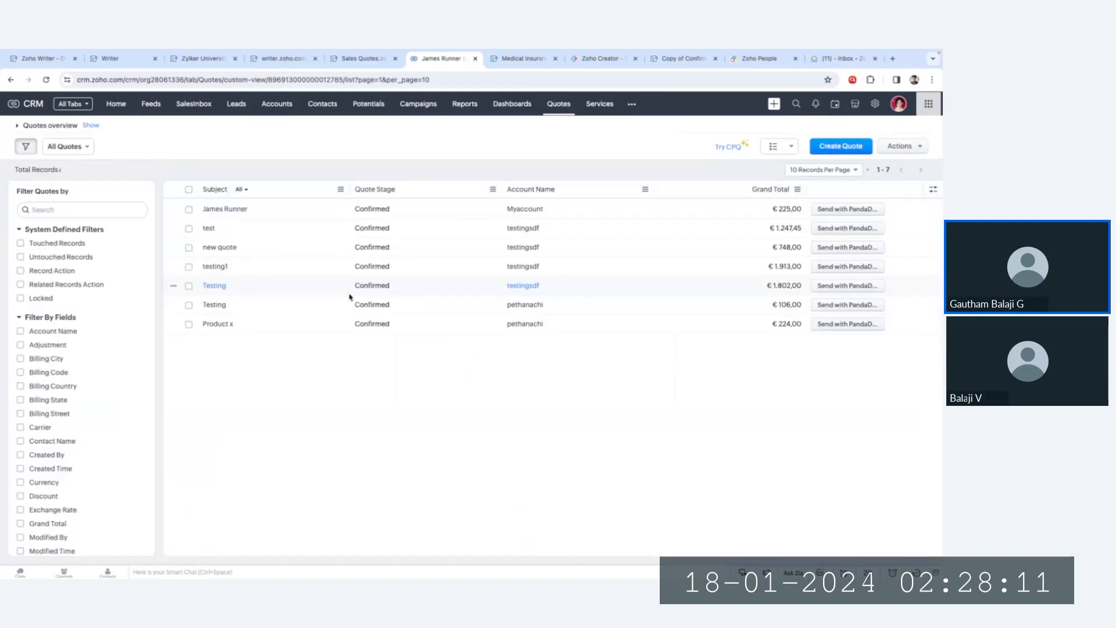
{"action": "key", "text": "super+r"}
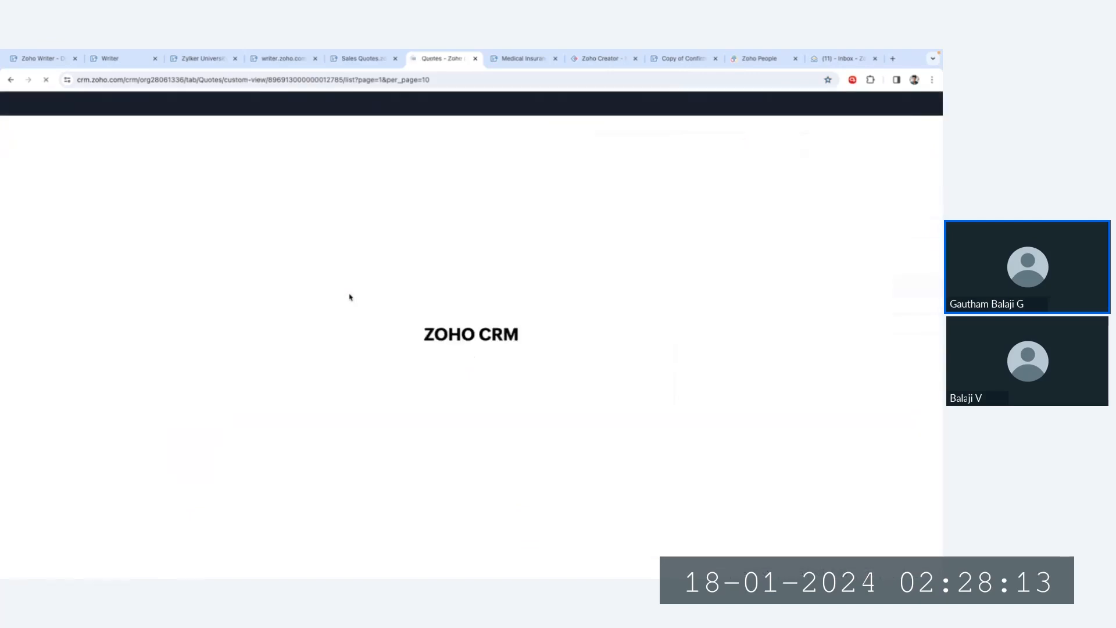
- Switch to the Sales Quotes template in Zoho Writer, cancel the merge and custom function settings, and view the merge log
{"action": "key", "text": "ctrl+shift+Tab"}
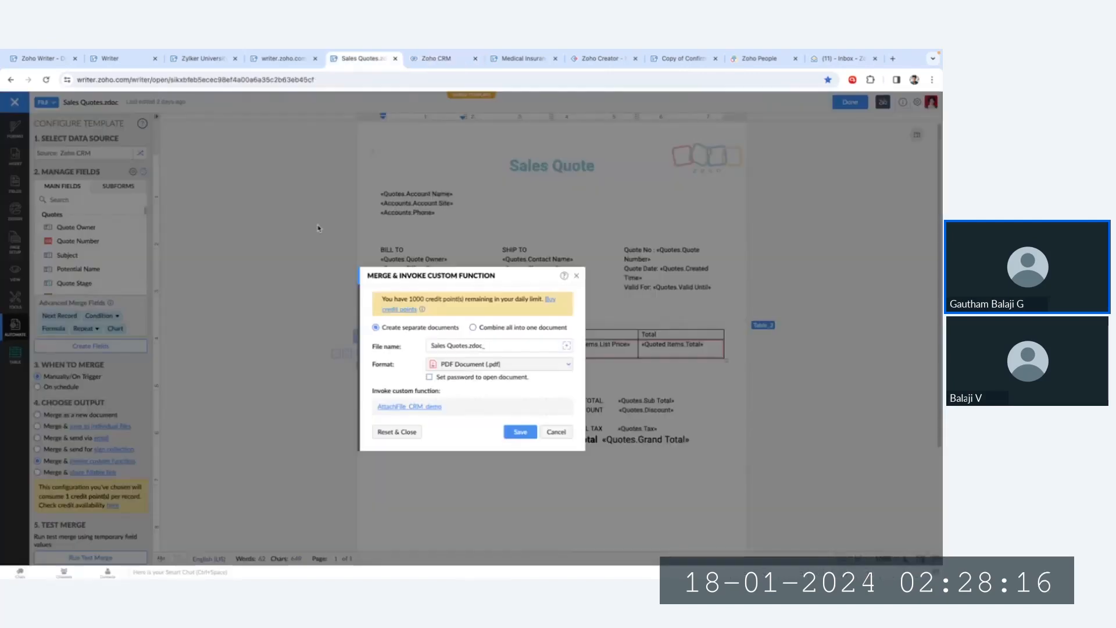
{"action": "left_click", "coordinate": [556, 431]}
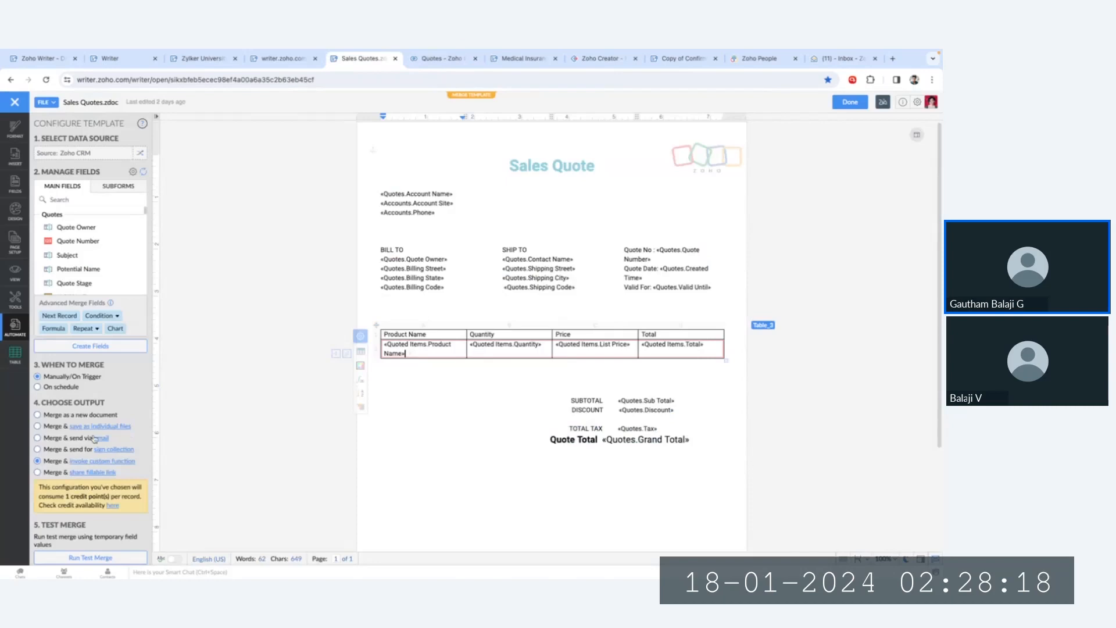
{"action": "scroll", "coordinate": [95, 439], "scroll_direction": "down", "scroll_amount": 2}
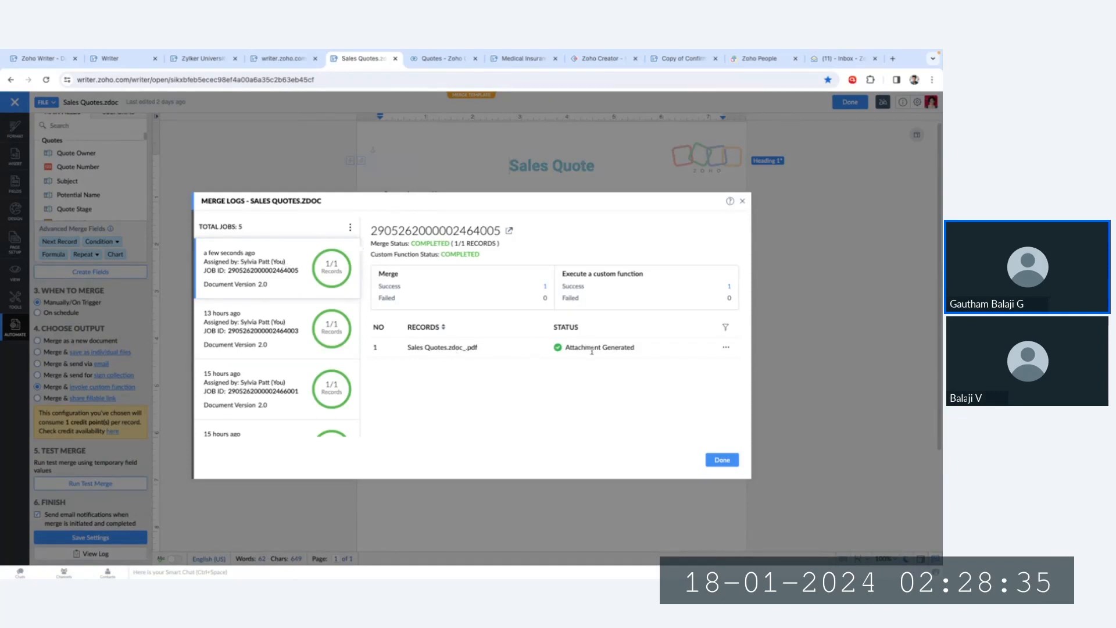
- Switch back to Zoho CRM, view the confirmed quote's attached Sales Quotes PDF, and close the preview
{"action": "key", "text": "ctrl+Tab"}
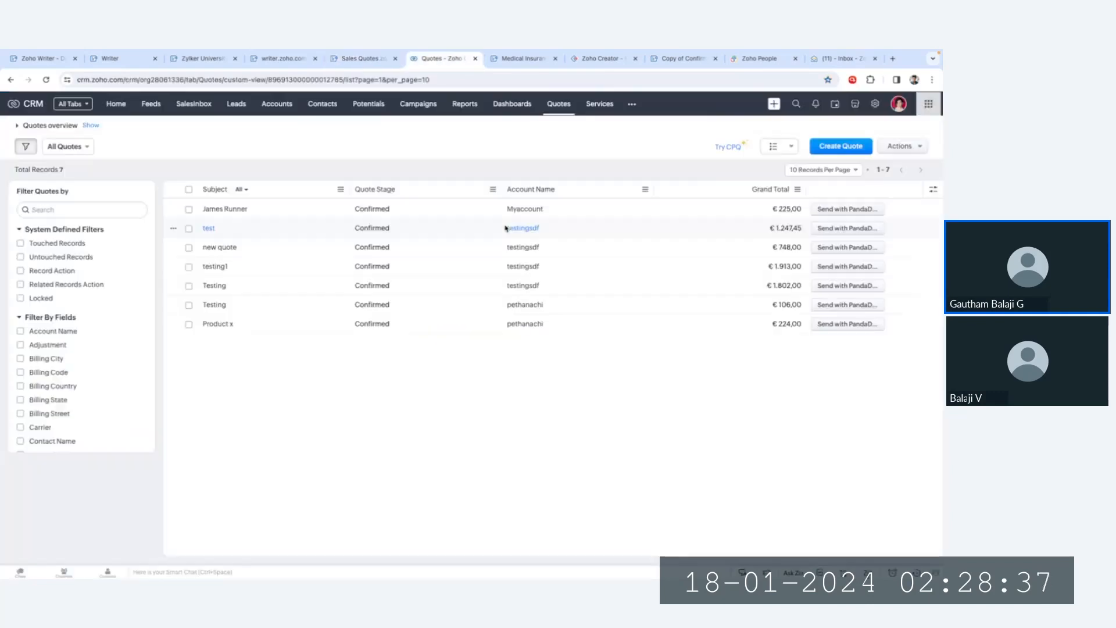
{"action": "left_click", "coordinate": [256, 210]}
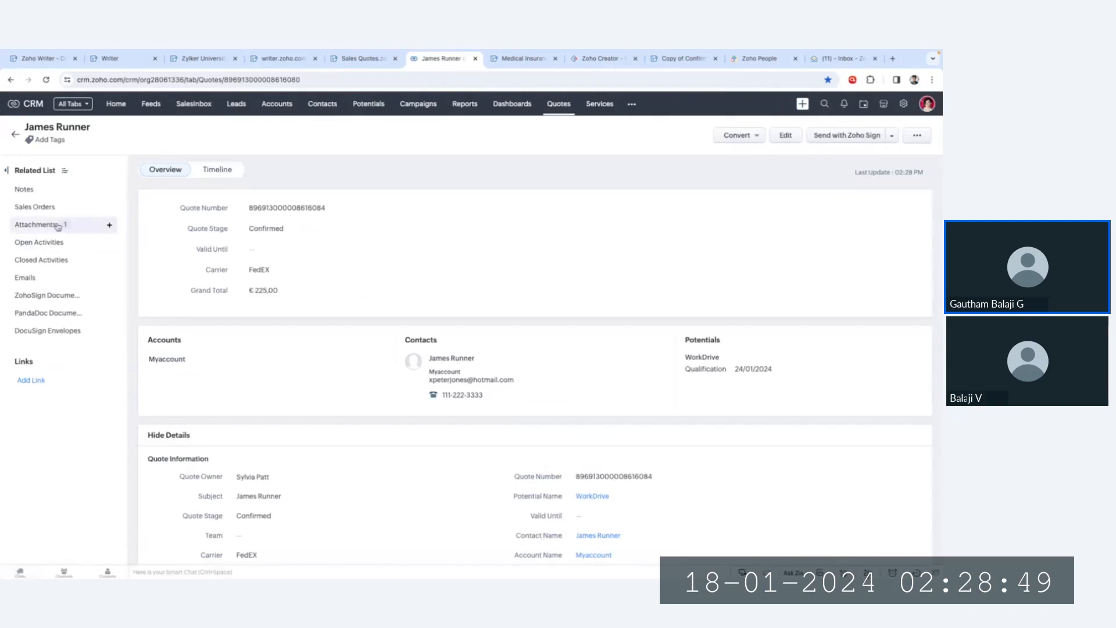
{"action": "left_click", "coordinate": [66, 230]}
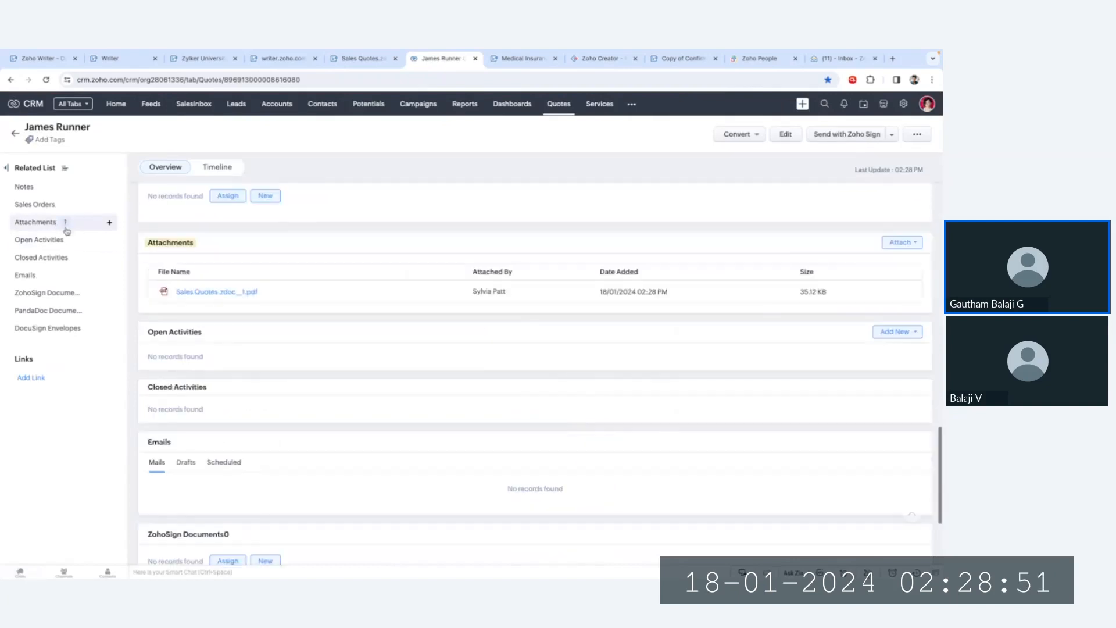
{"action": "left_click", "coordinate": [206, 283]}
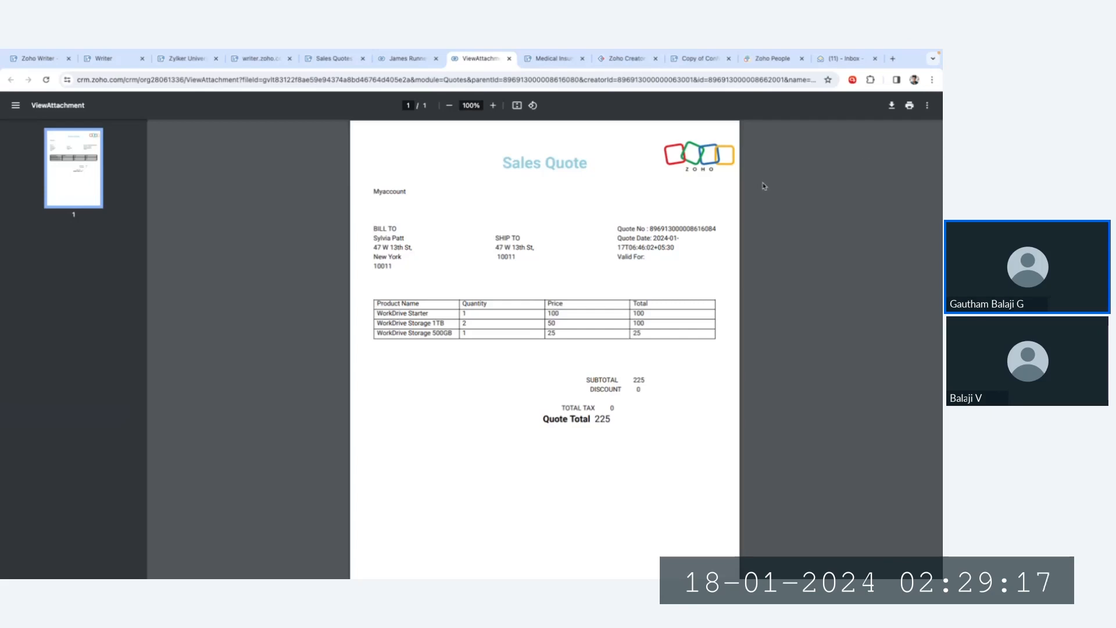
{"action": "left_click", "coordinate": [508, 59]}
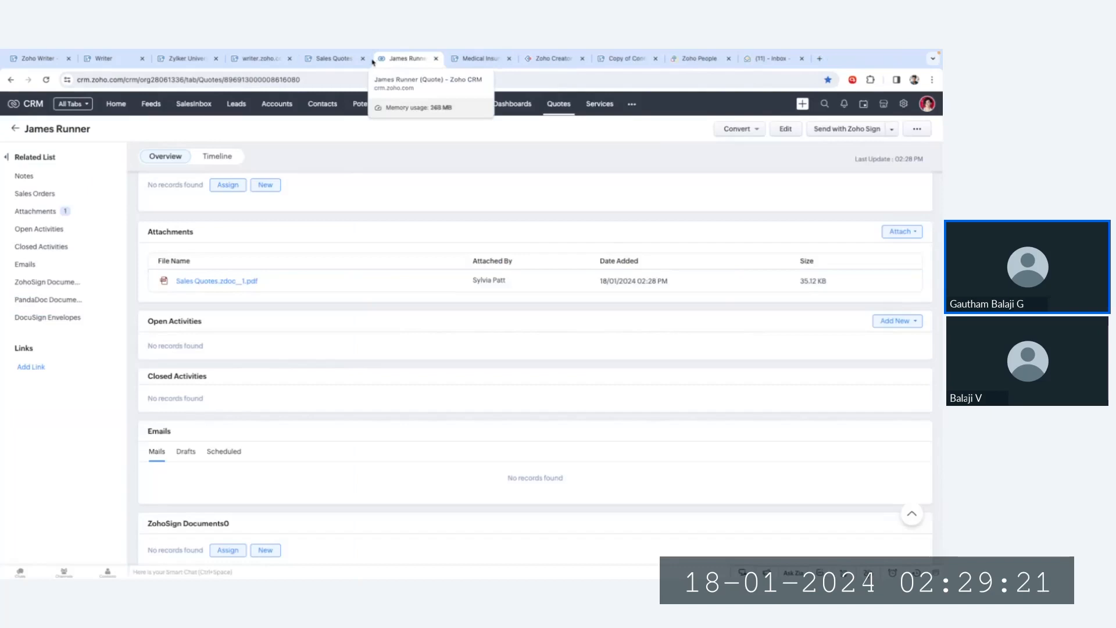
- Close the Sales Quotes template's merge logs and bring up the "Medical Insurance App in Creator" presentation slide
{"action": "left_click", "coordinate": [337, 58]}
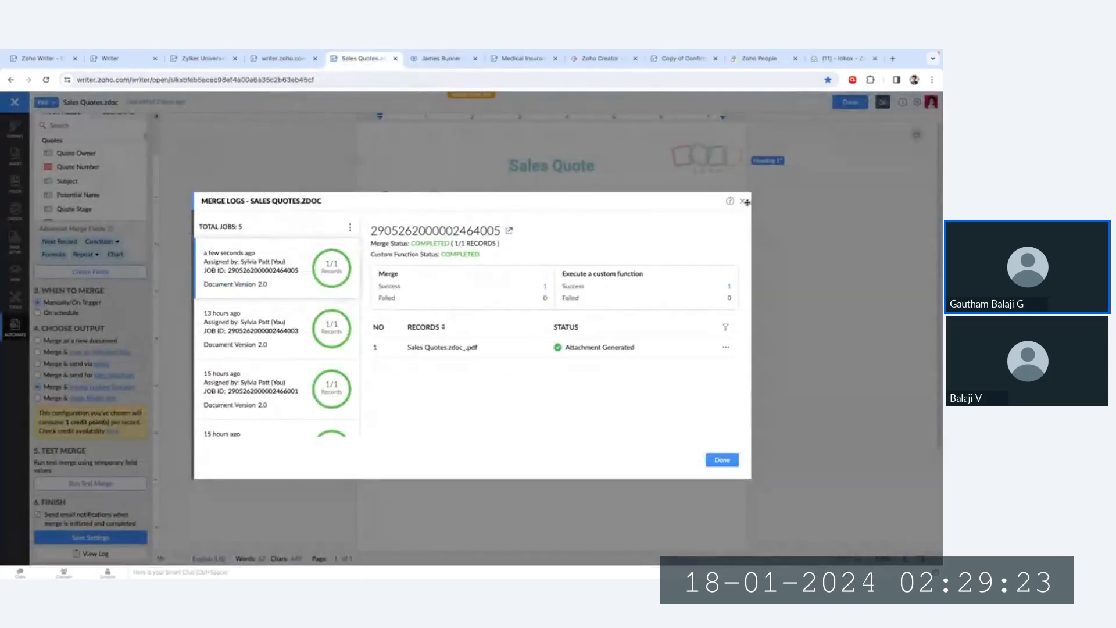
{"action": "left_click", "coordinate": [746, 202]}
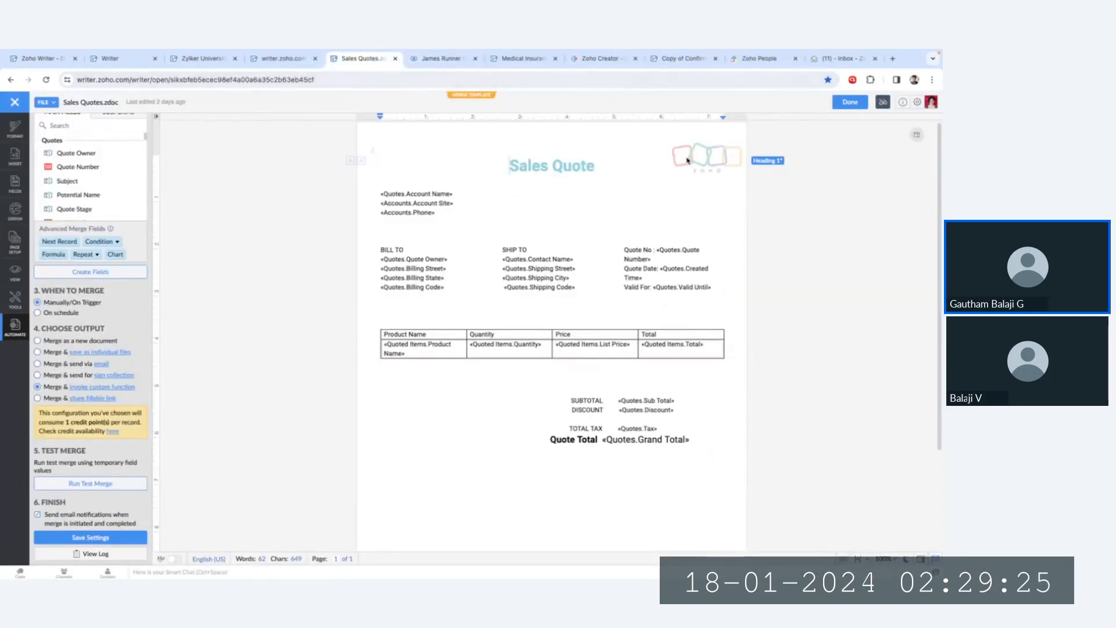
{"action": "left_click", "coordinate": [597, 64]}
{"action": "key", "text": "ctrl+Right"}
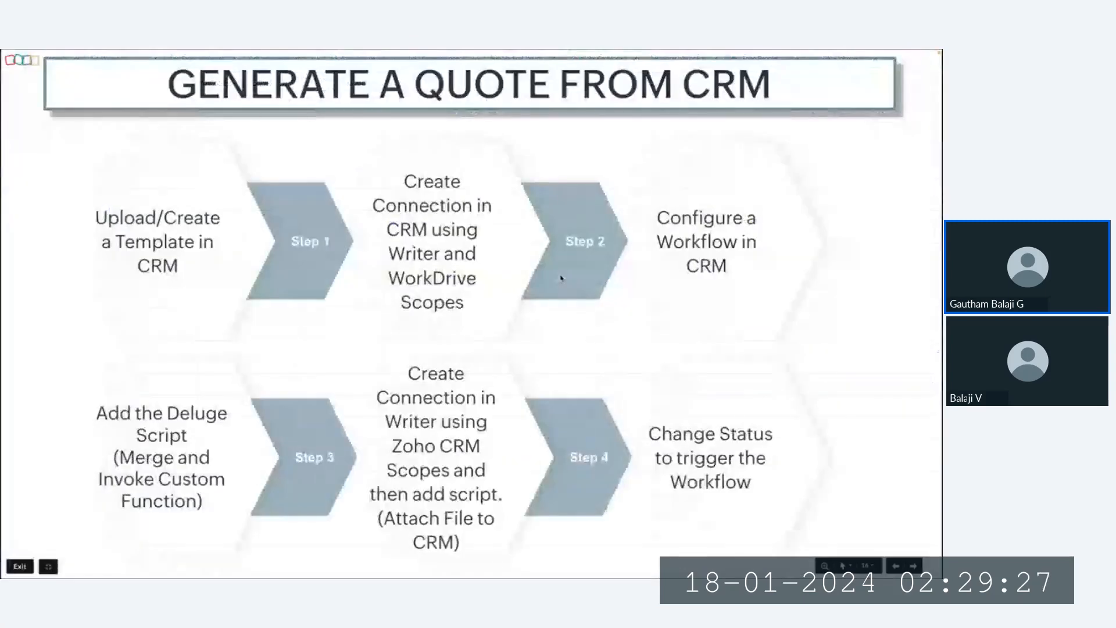
{"action": "key", "text": "Right"}
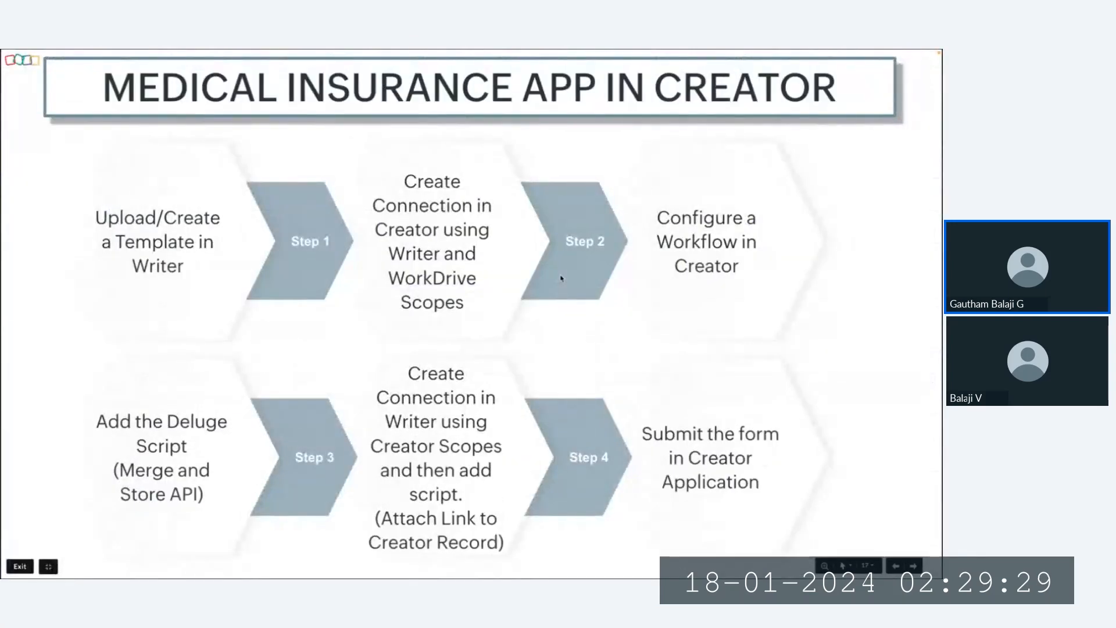
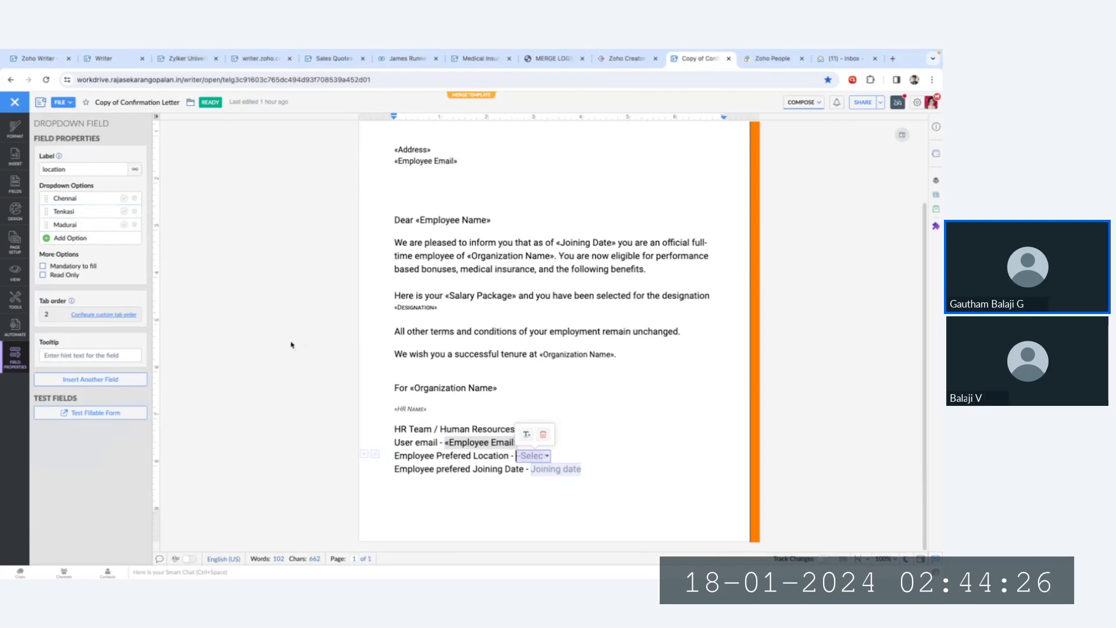
- Check the properties of the Joining date field in the confirmation letter template and review the template's merge output settings
{"action": "left_click", "coordinate": [568, 470]}
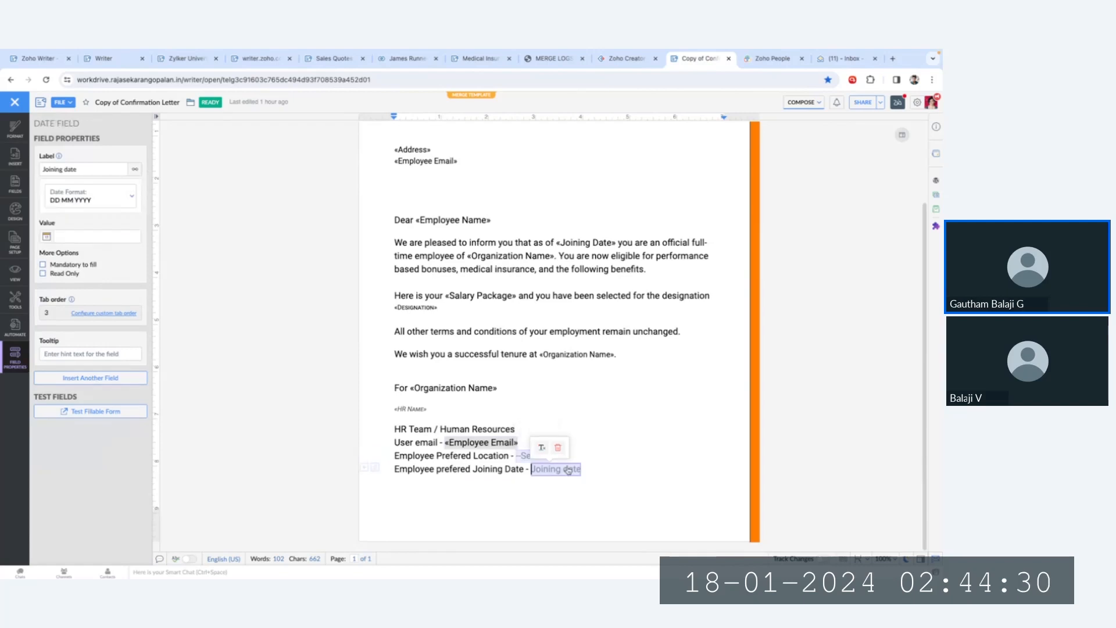
{"action": "left_click", "coordinate": [626, 418]}
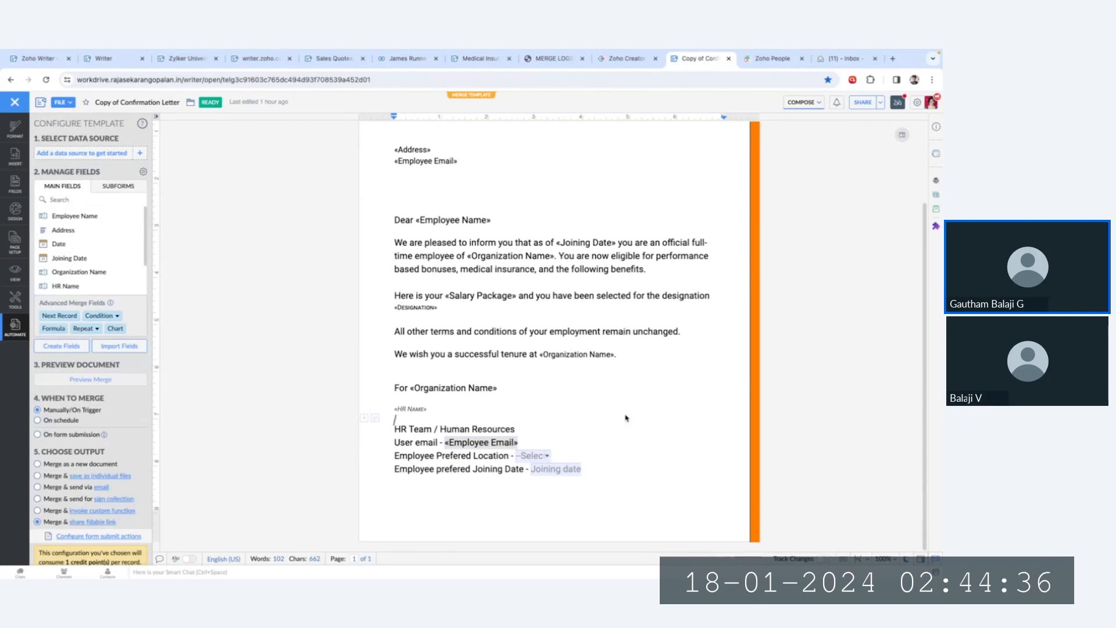
{"action": "scroll", "coordinate": [626, 418], "scroll_direction": "up", "scroll_amount": 2}
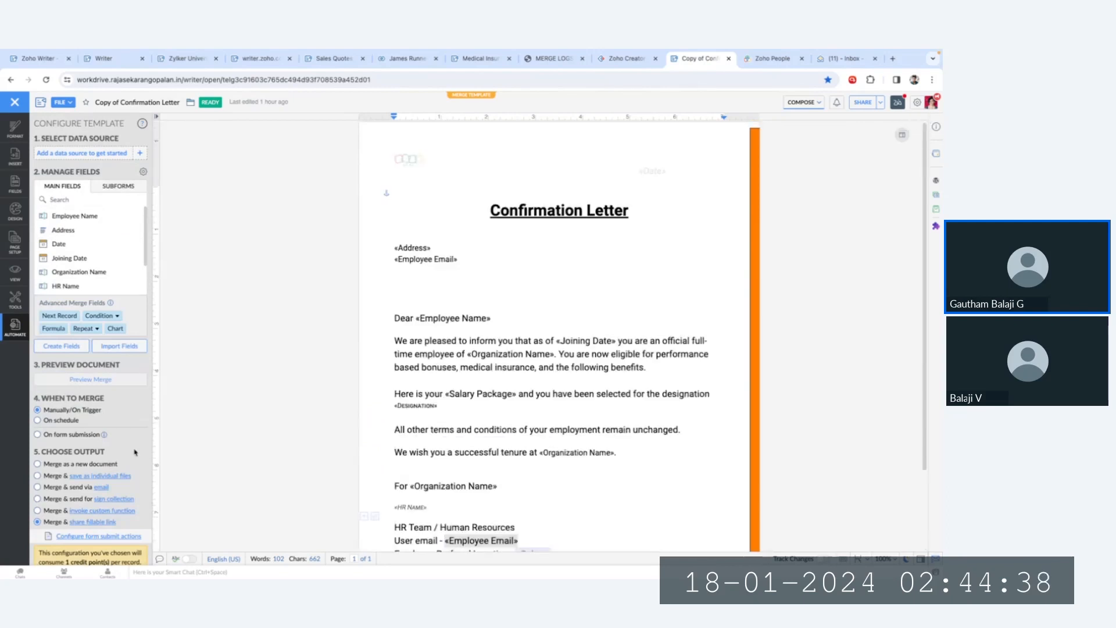
{"action": "scroll", "coordinate": [134, 452], "scroll_direction": "down", "scroll_amount": 2}
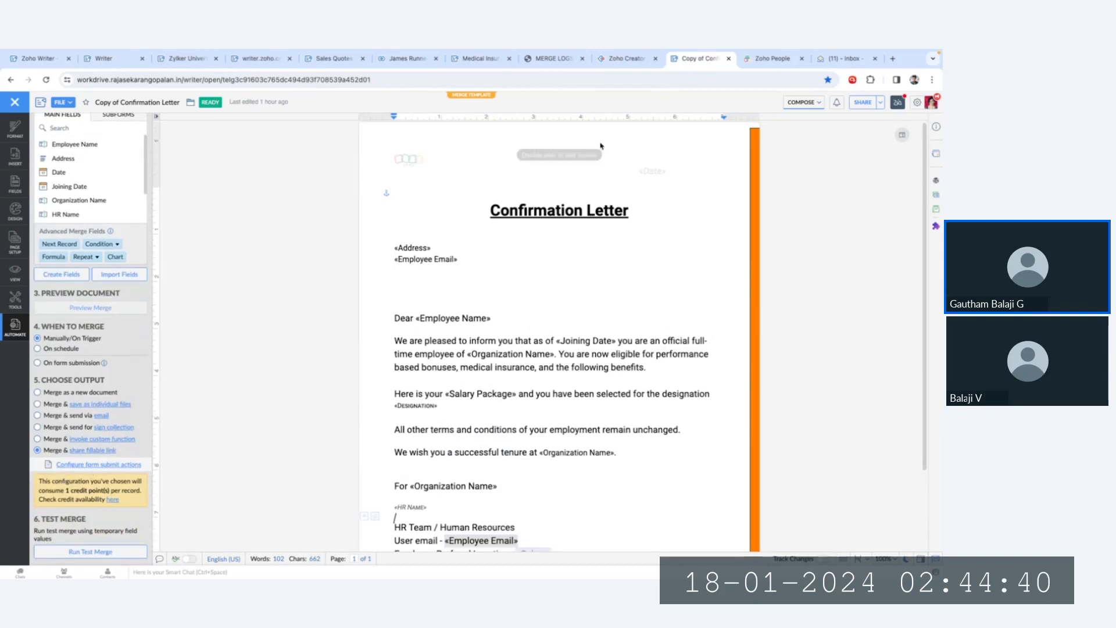
- Switch to Zoho People and bring up the list of automation workflows in its setup
{"action": "left_click", "coordinate": [772, 55]}
{"action": "left_click", "coordinate": [658, 215]}
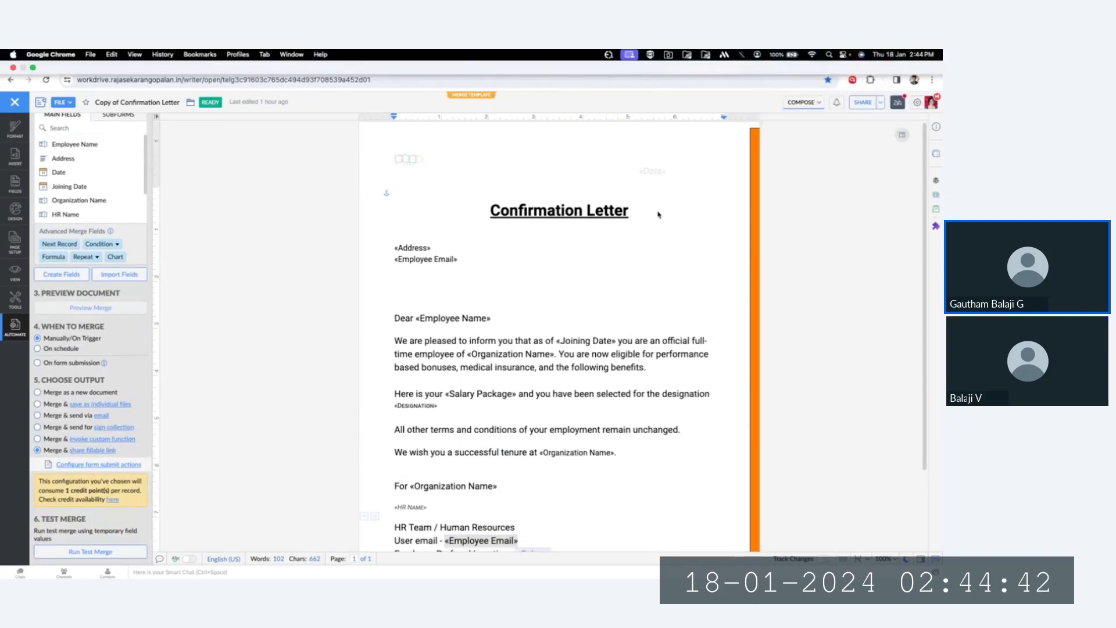
{"action": "left_click", "coordinate": [770, 59]}
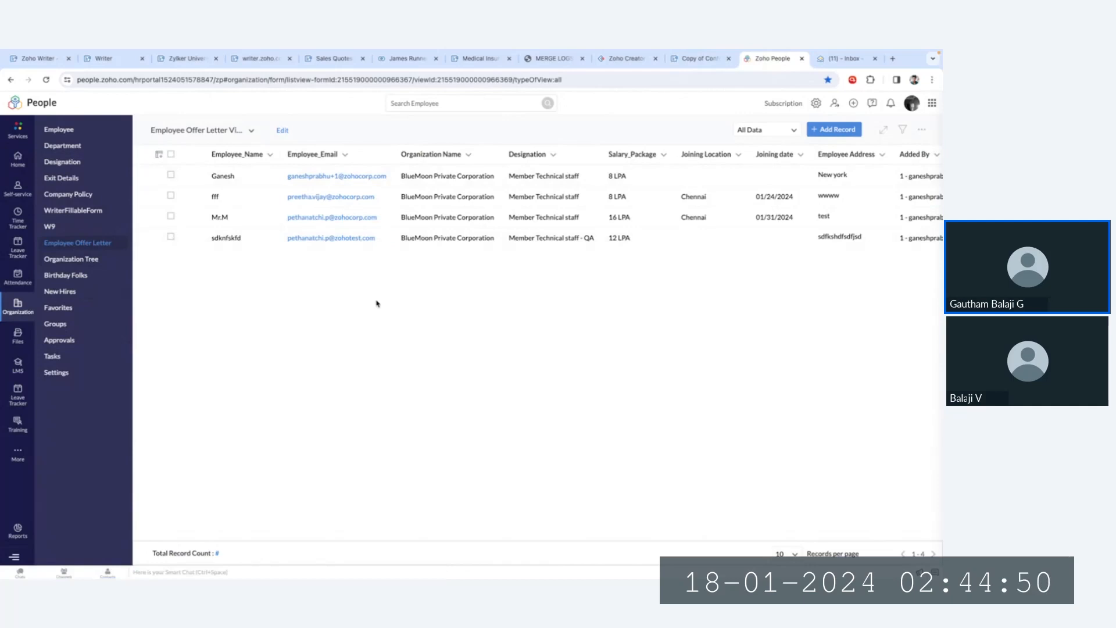
{"action": "left_click", "coordinate": [816, 103]}
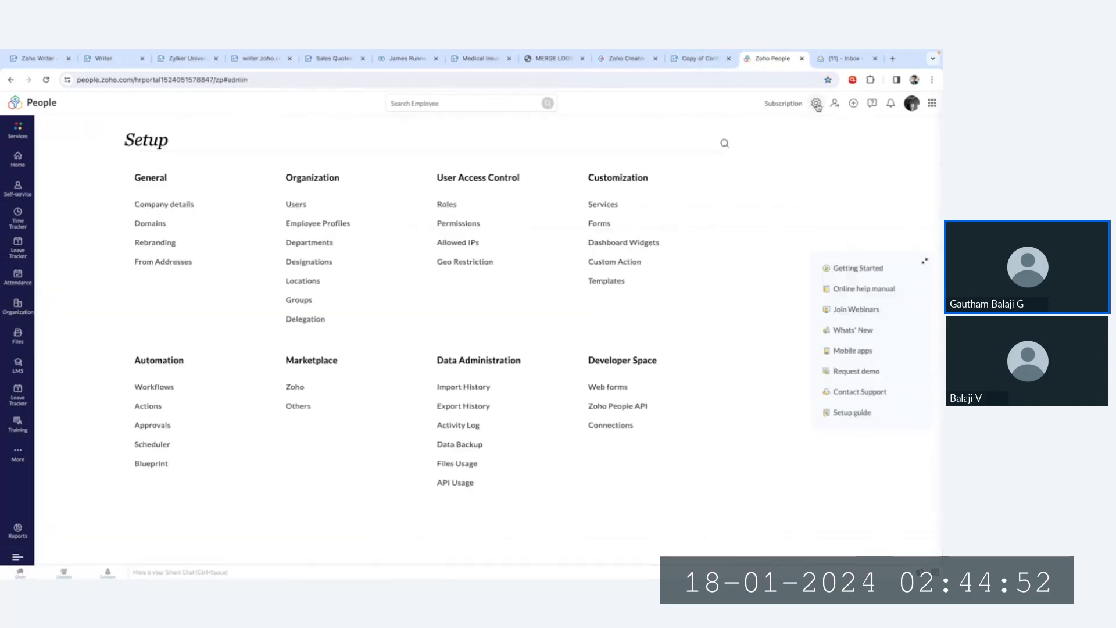
{"action": "left_click", "coordinate": [153, 387]}
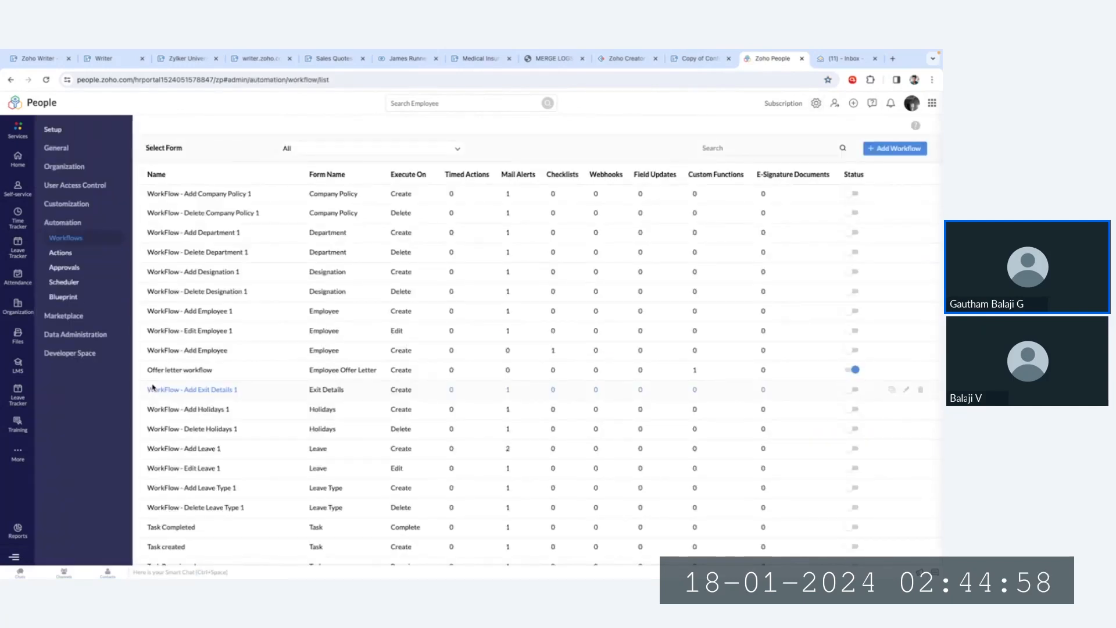
{"action": "scroll", "coordinate": [153, 387], "scroll_direction": "down", "scroll_amount": 1}
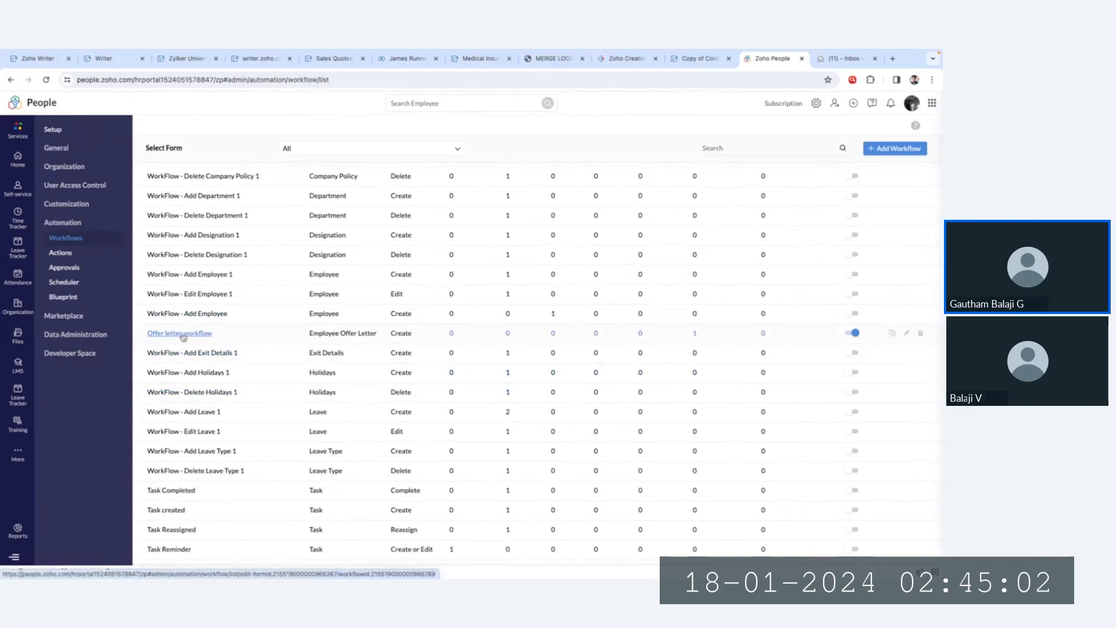
- Examine the trigger, criteria and action options of a new workflow and its blank custom function editor, closing both without saving
{"action": "left_click", "coordinate": [895, 152]}
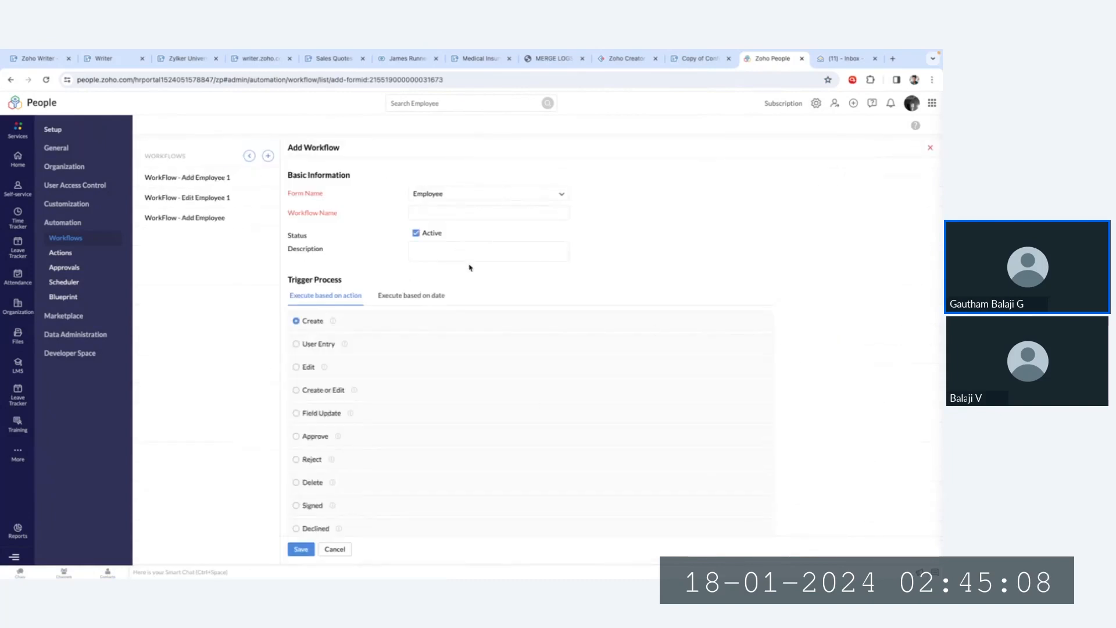
{"action": "scroll", "coordinate": [467, 263], "scroll_direction": "down", "scroll_amount": 1}
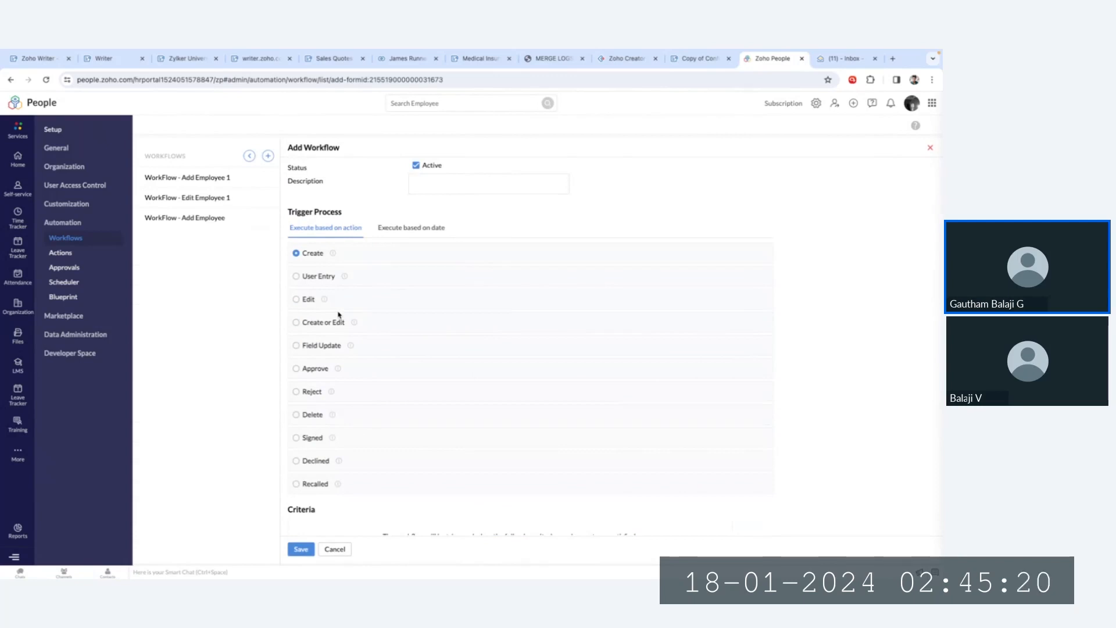
{"action": "scroll", "coordinate": [339, 314], "scroll_direction": "down", "scroll_amount": 5}
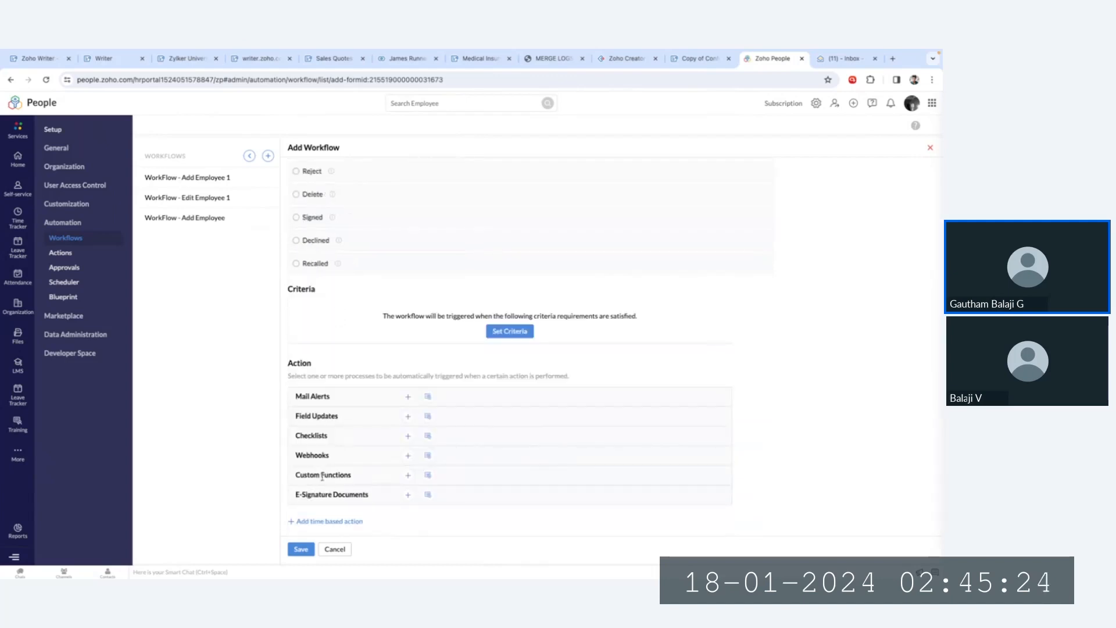
{"action": "left_click", "coordinate": [407, 476]}
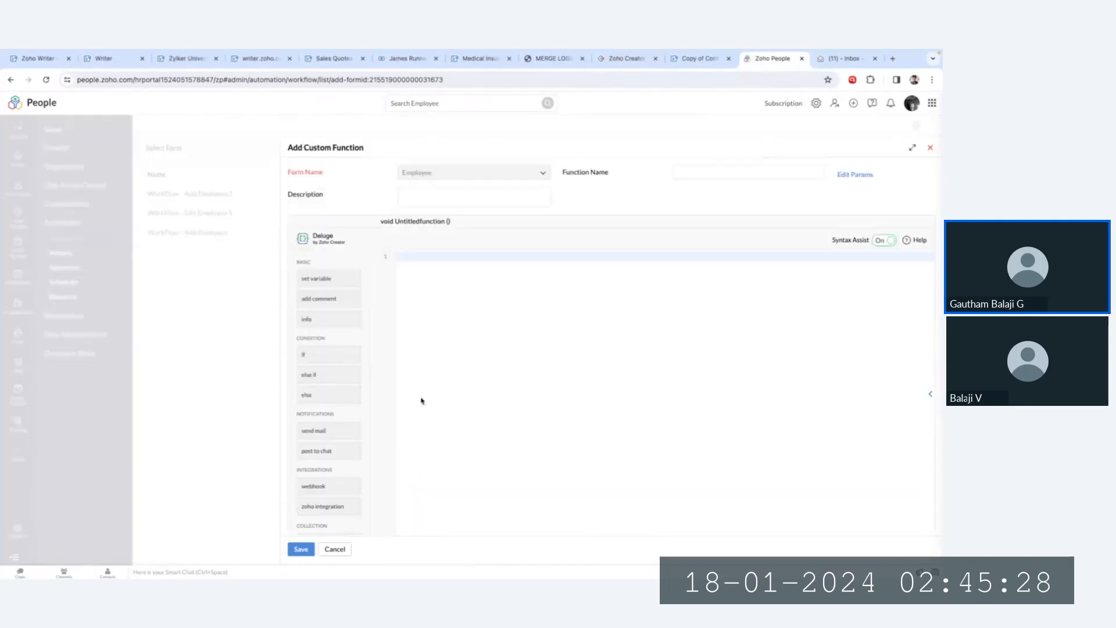
{"action": "left_click", "coordinate": [929, 149]}
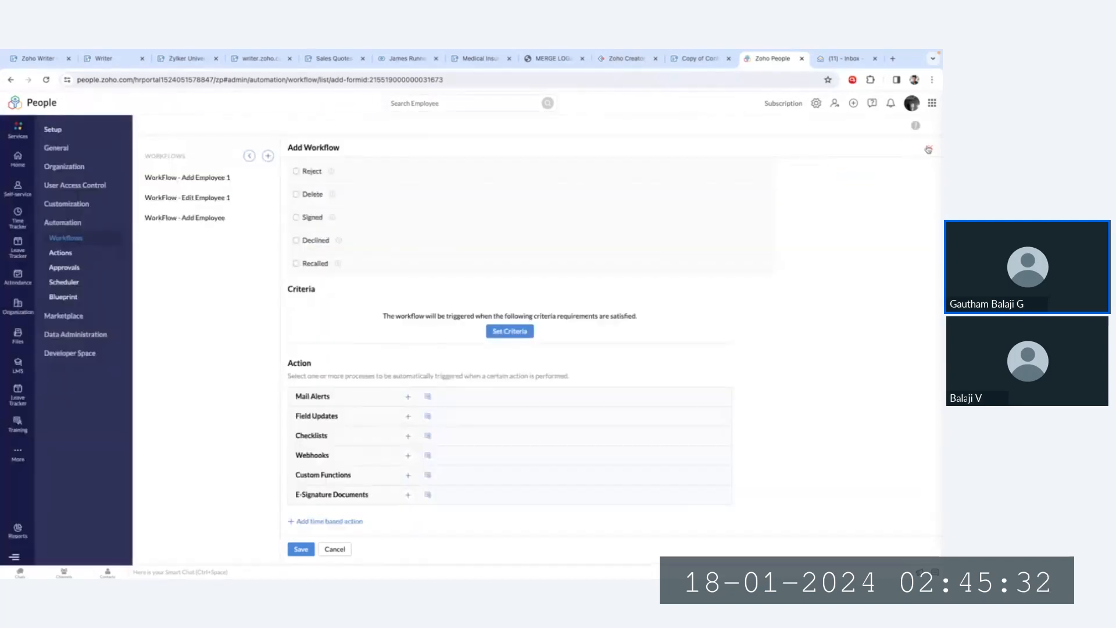
{"action": "left_click", "coordinate": [931, 150]}
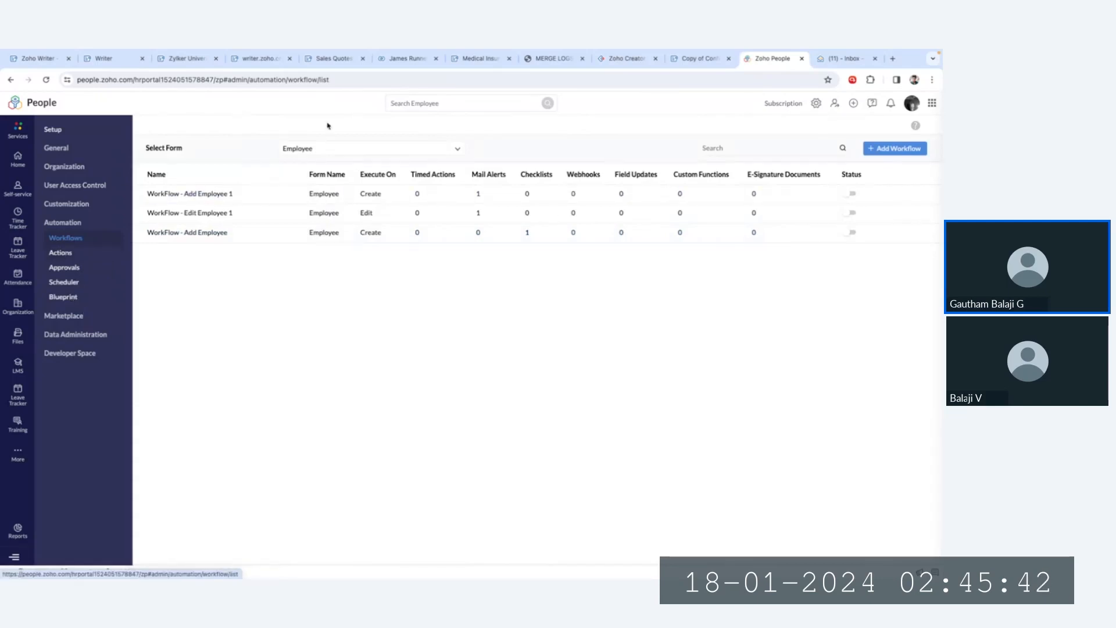
- Filter the workflows by the Employee Offer Letter form and open the "Offer letter workflow" for editing
{"action": "left_click", "coordinate": [324, 149]}
{"action": "scroll", "coordinate": [327, 227], "scroll_direction": "up", "scroll_amount": 5}
{"action": "scroll", "coordinate": [327, 227], "scroll_direction": "up", "scroll_amount": 1}
{"action": "type", "text": "empl"}
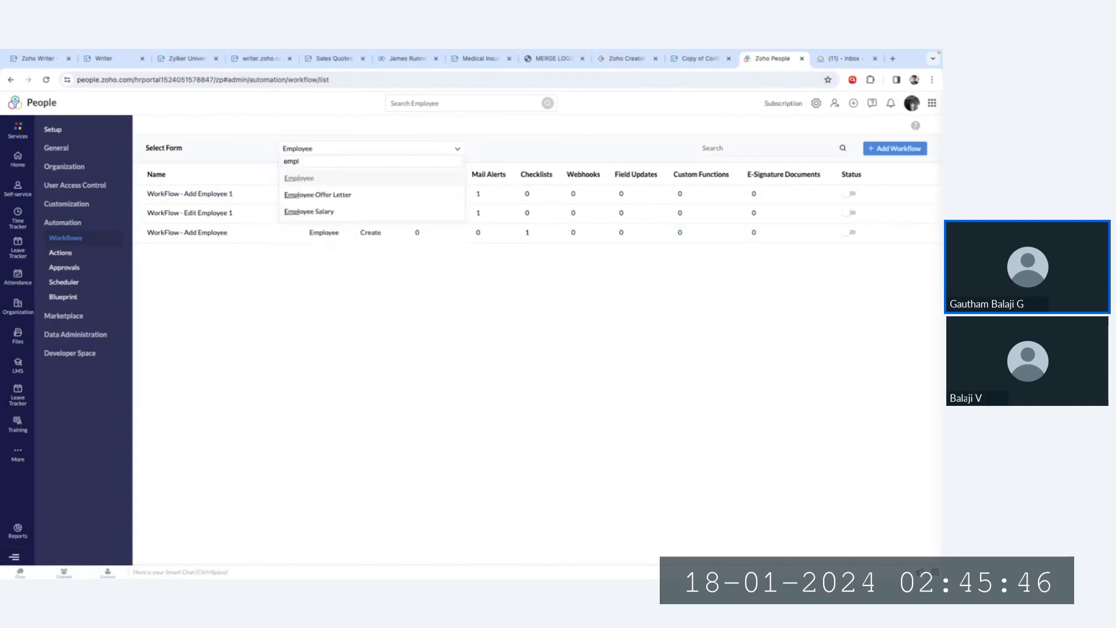
{"action": "left_click", "coordinate": [324, 194]}
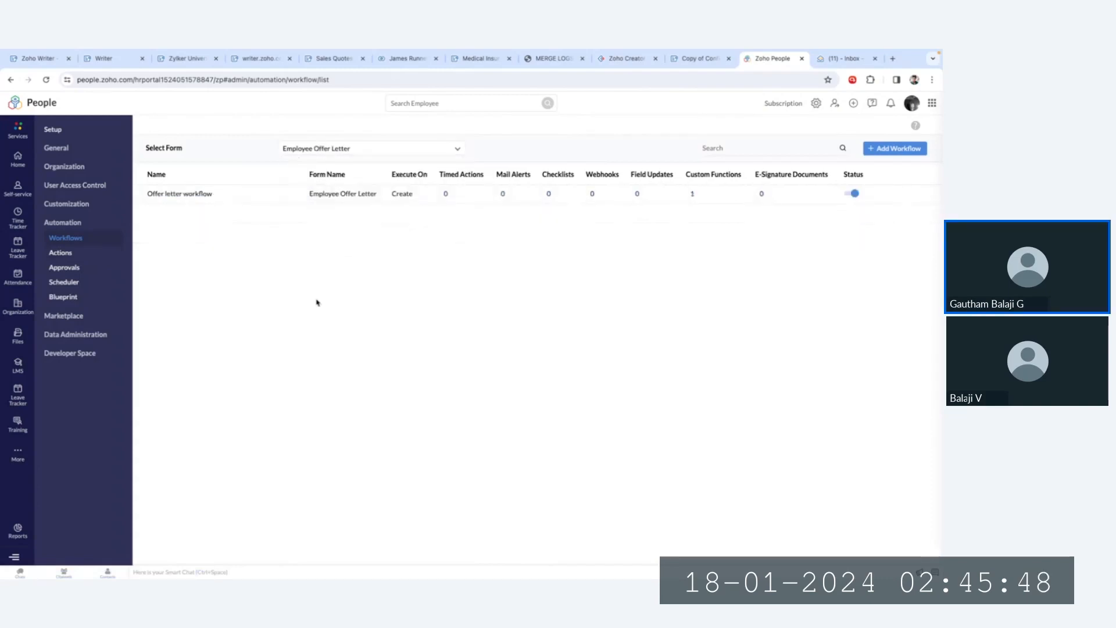
{"action": "left_click", "coordinate": [192, 194]}
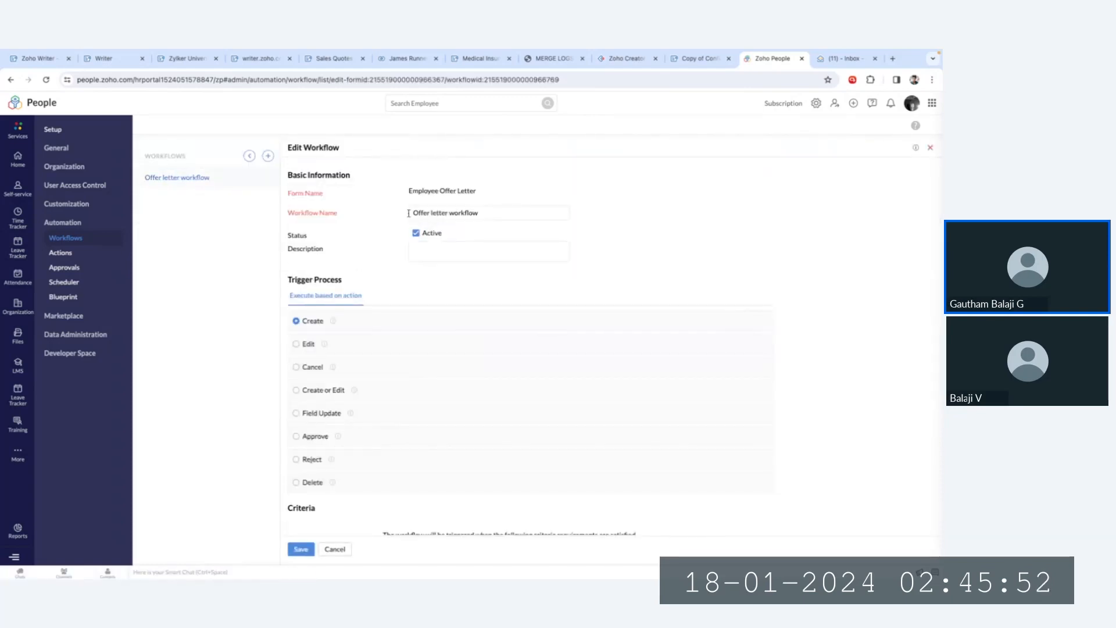
- Review the offer letter workflow's trigger, criteria and actions, and open its offerletter_merge custom function
{"action": "scroll", "coordinate": [378, 250], "scroll_direction": "down", "scroll_amount": 1}
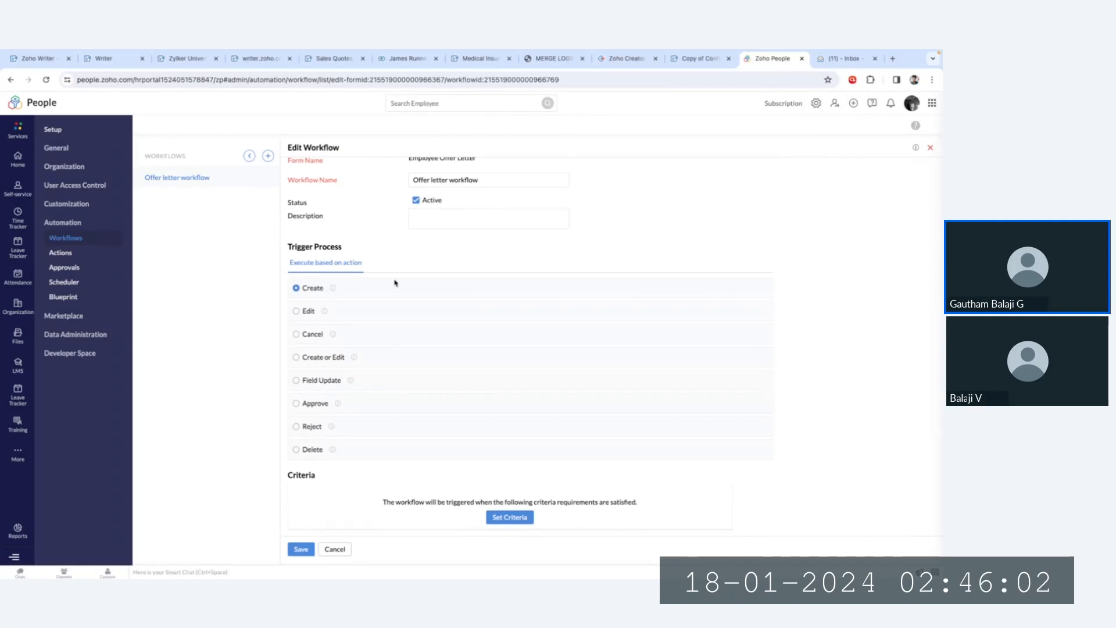
{"action": "scroll", "coordinate": [394, 283], "scroll_direction": "down", "scroll_amount": 2}
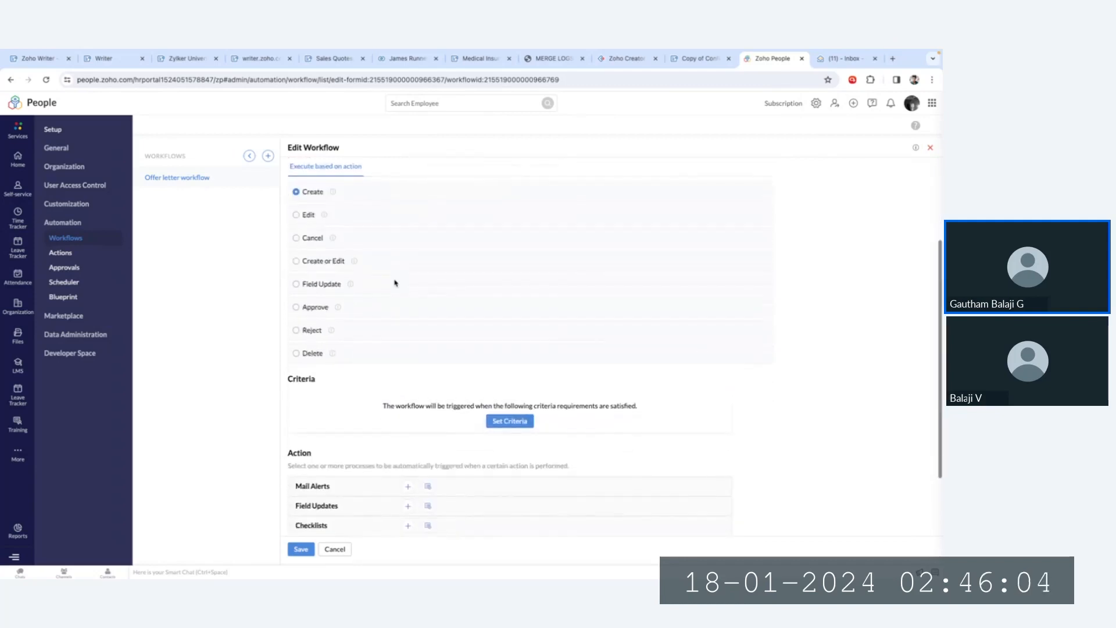
{"action": "scroll", "coordinate": [394, 283], "scroll_direction": "down", "scroll_amount": 2}
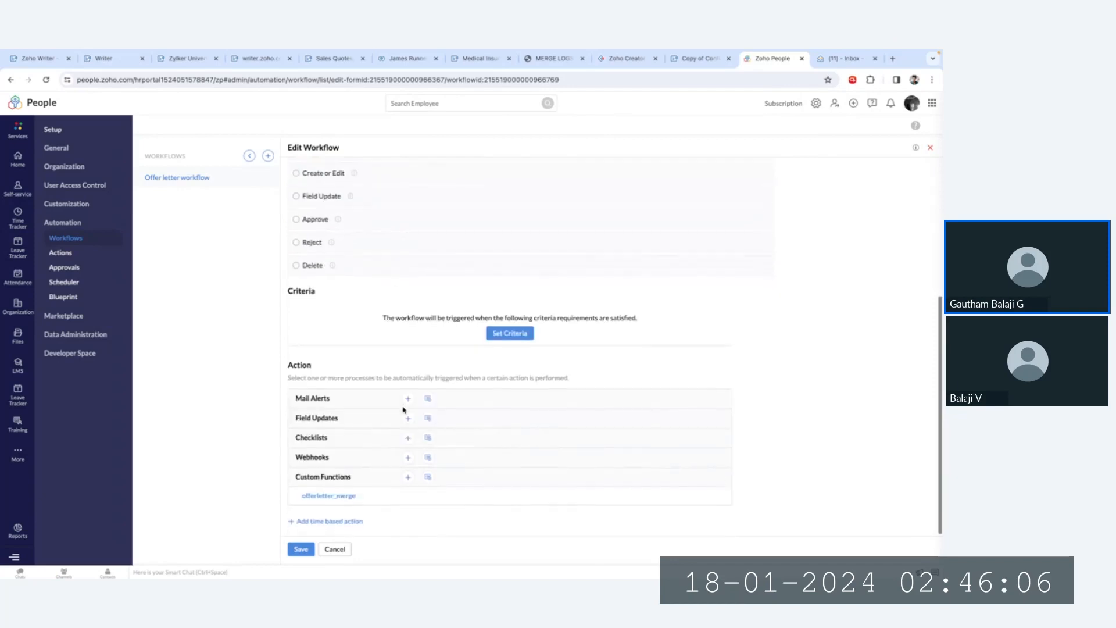
{"action": "left_click", "coordinate": [329, 496]}
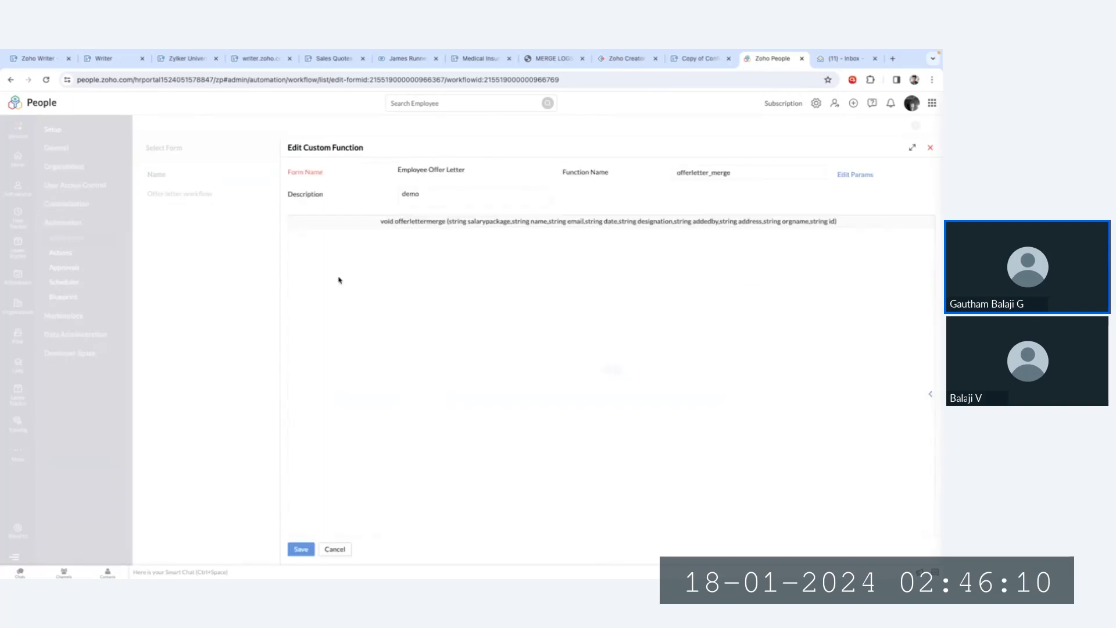
- Examine the function's merge data mapping, document ID, sharetofill endpoint and writer connection, closing the function and workflow without saving
{"action": "scroll", "coordinate": [486, 313], "scroll_direction": "up", "scroll_amount": 5}
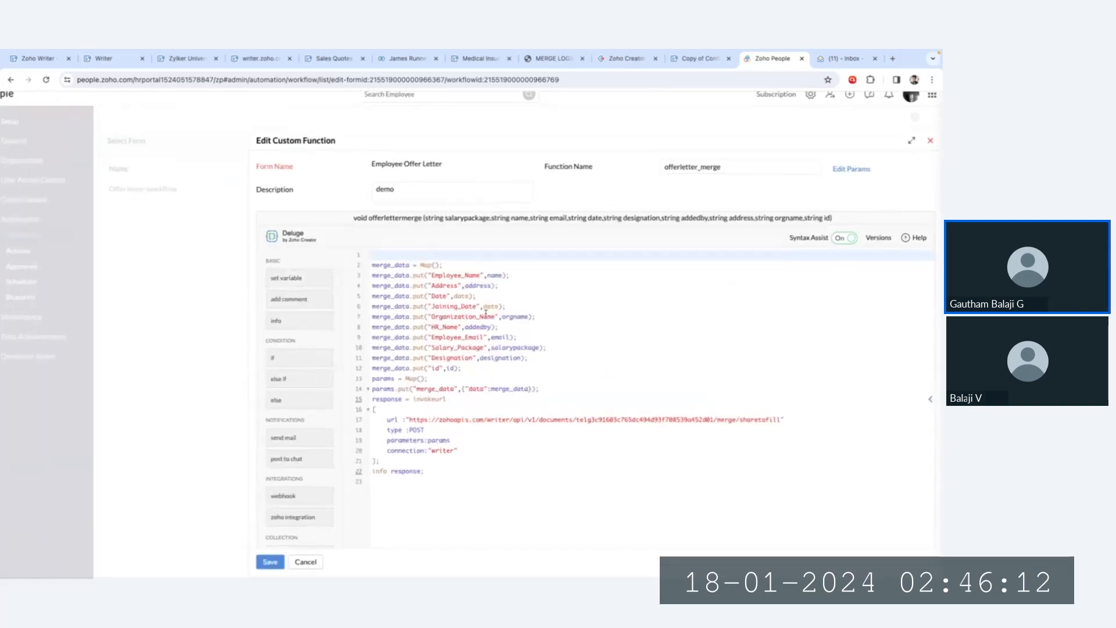
{"action": "scroll", "coordinate": [488, 314], "scroll_direction": "down", "scroll_amount": 1}
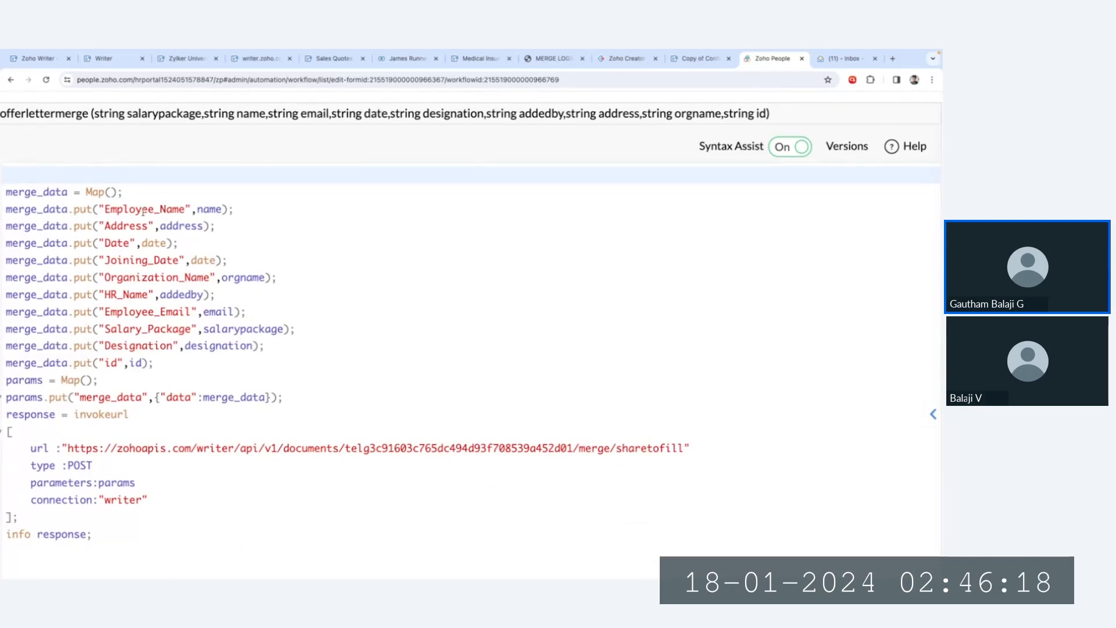
{"action": "scroll", "coordinate": [272, 445], "scroll_direction": "down", "scroll_amount": 1}
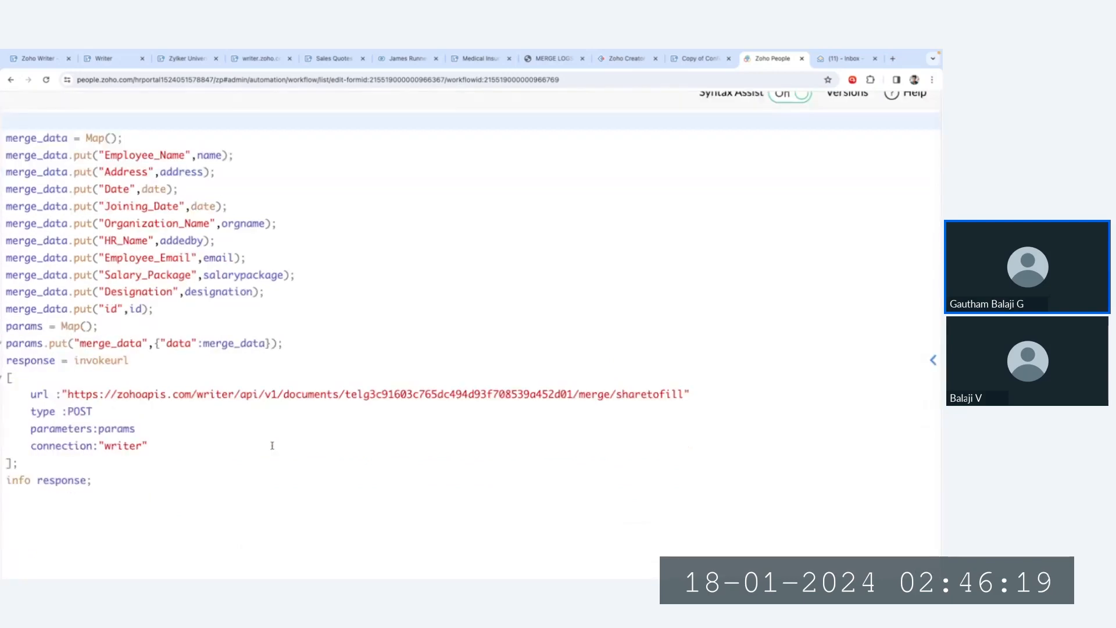
{"action": "double_click", "coordinate": [414, 393]}
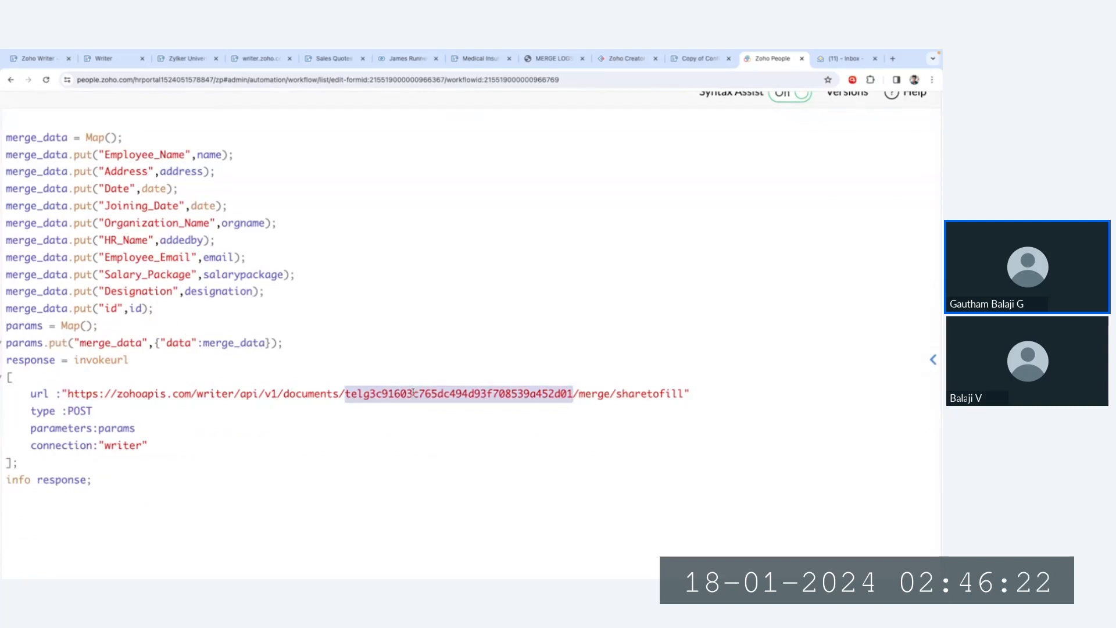
{"action": "double_click", "coordinate": [622, 394]}
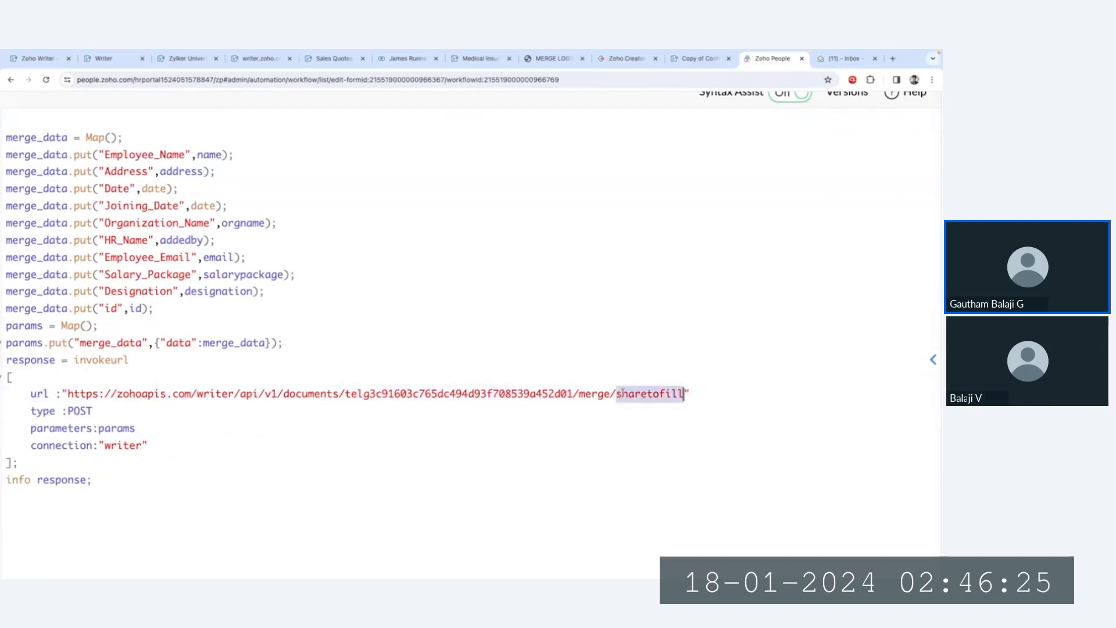
{"action": "left_click", "coordinate": [631, 427]}
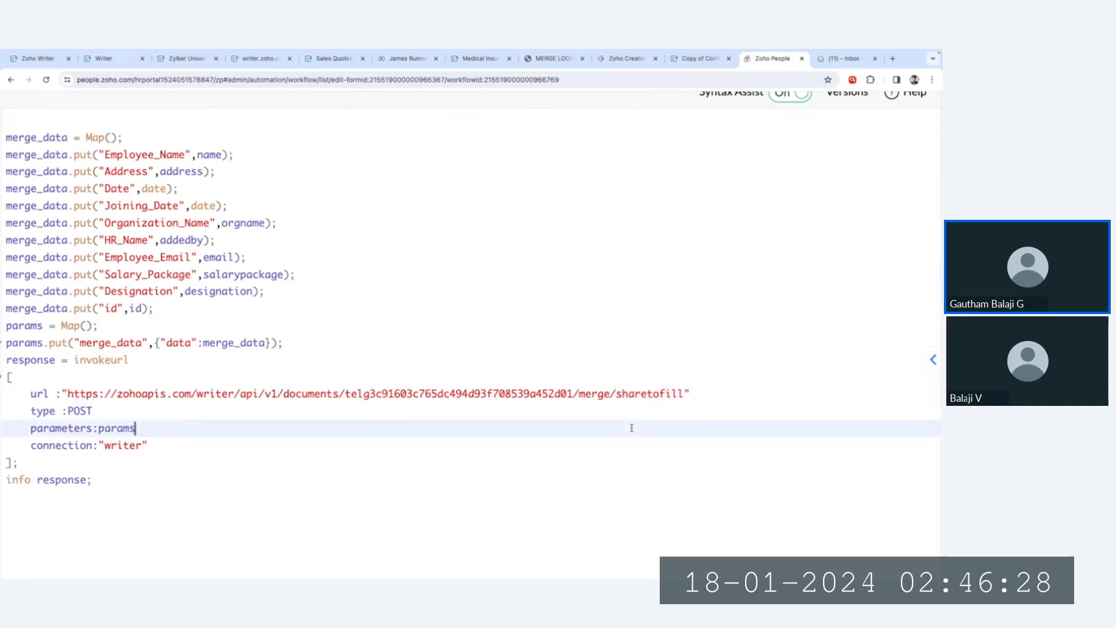
{"action": "left_click", "coordinate": [122, 445]}
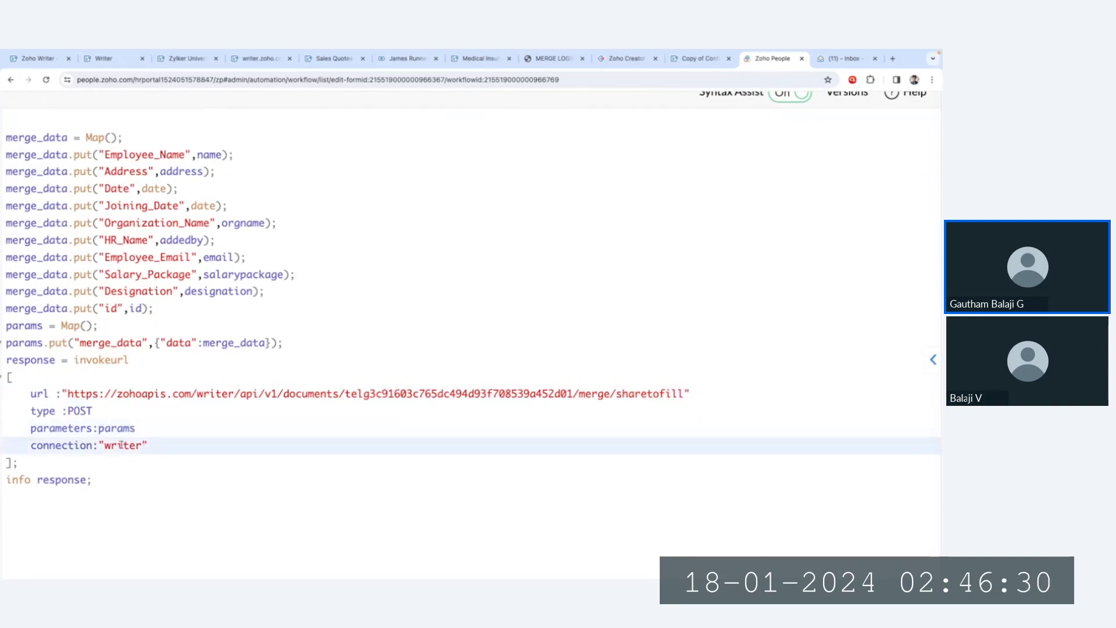
{"action": "double_click", "coordinate": [121, 445]}
{"action": "scroll", "coordinate": [320, 293], "scroll_direction": "down", "scroll_amount": 5}
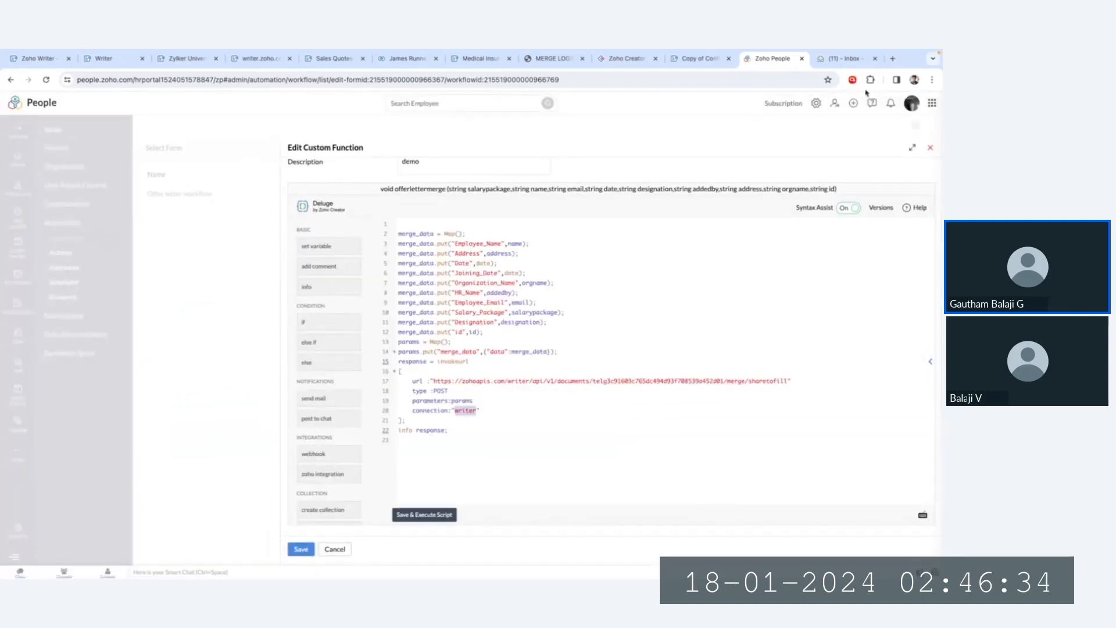
{"action": "left_click", "coordinate": [930, 147]}
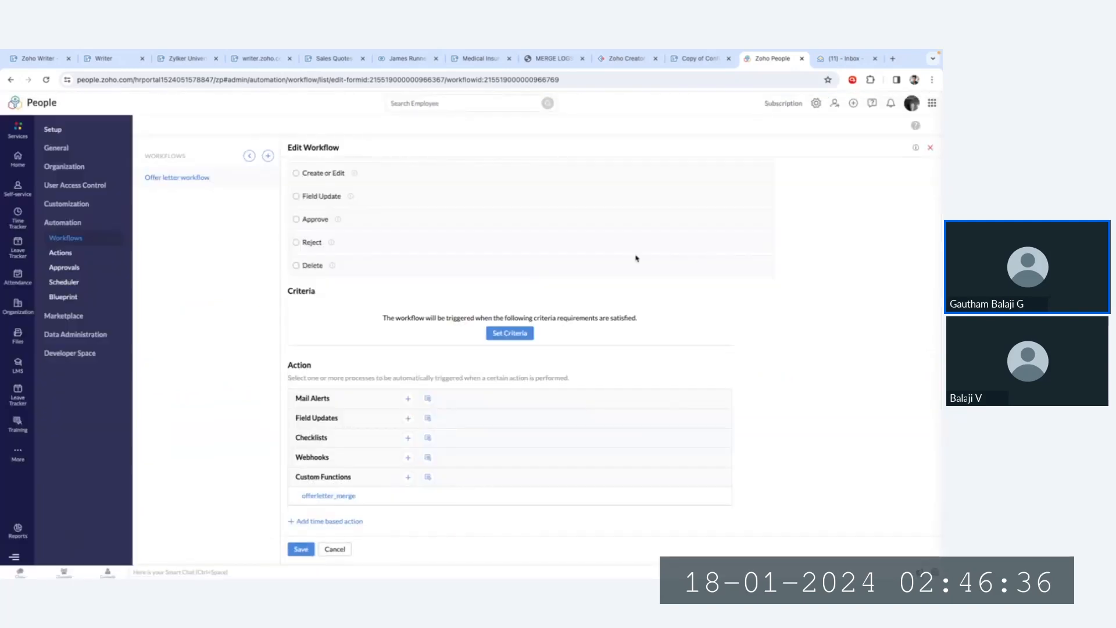
{"action": "left_click", "coordinate": [351, 550]}
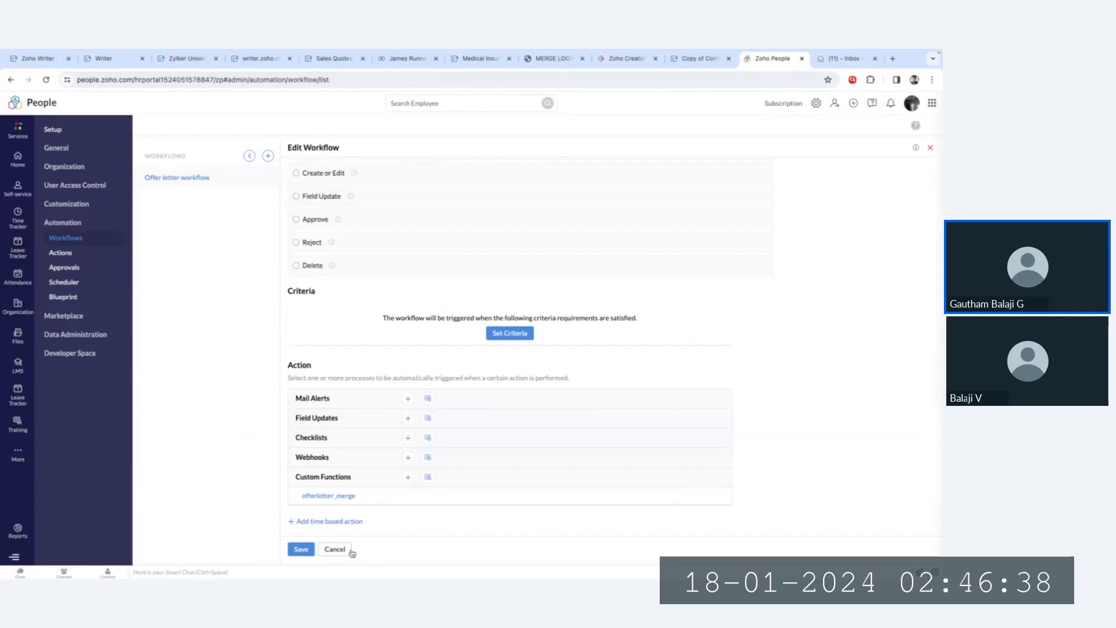
- Switch to the Confirmation Letter template in Zoho Writer and review its Merge & Share Fillable Link settings without changing them
{"action": "left_click", "coordinate": [695, 59]}
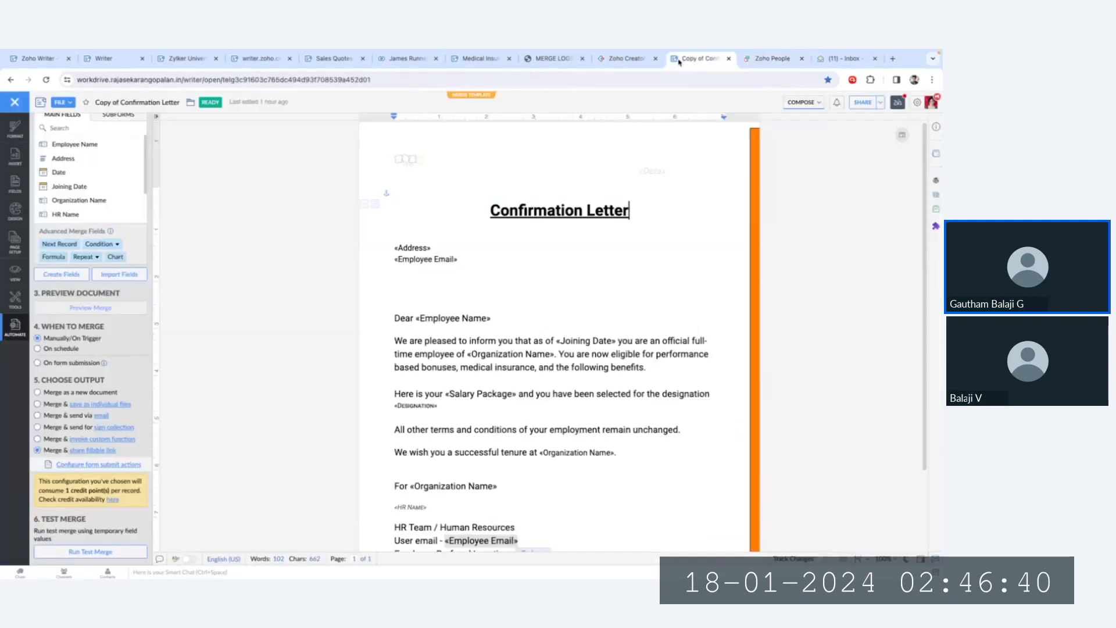
{"action": "left_click", "coordinate": [89, 451]}
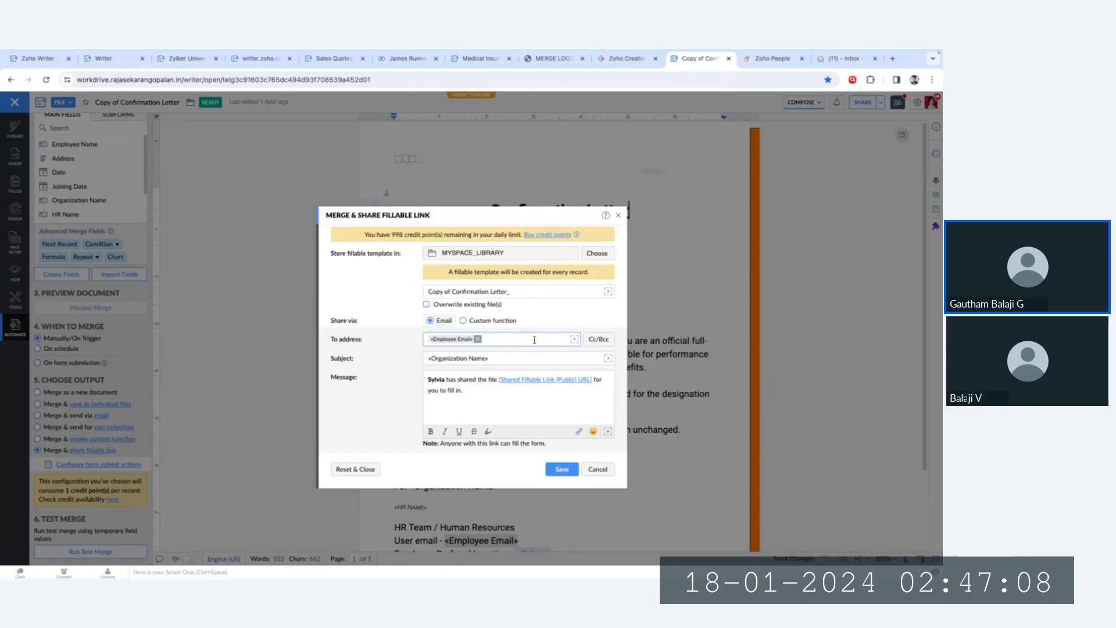
{"action": "left_click", "coordinate": [597, 469]}
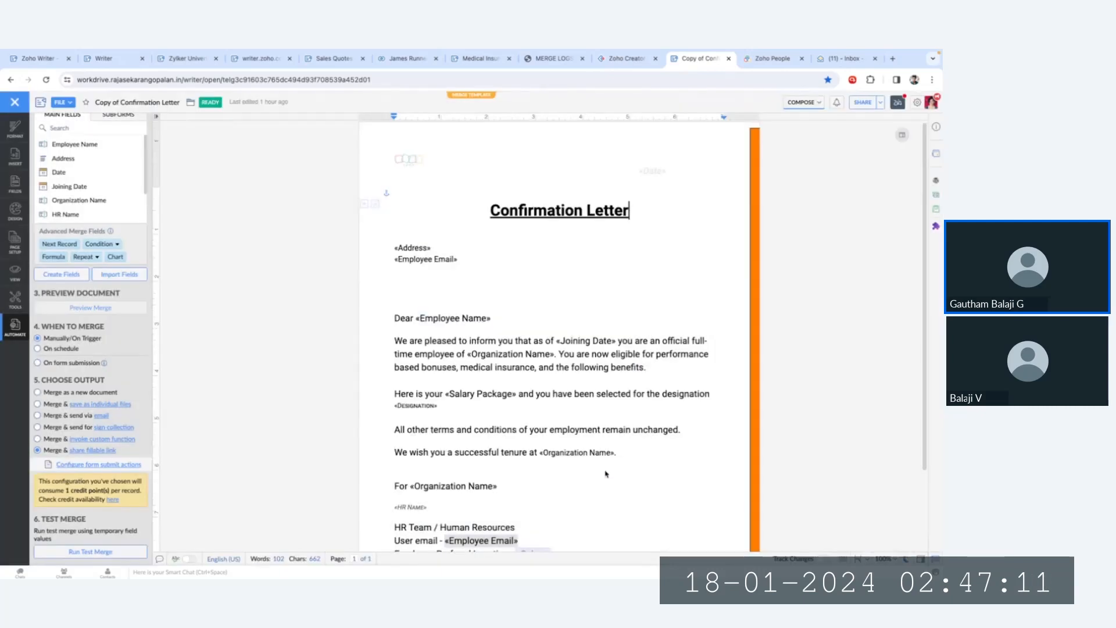
- Open the People_Offer_letter_demo custom function from the template's webhook and custom function actions on form submission
{"action": "left_click", "coordinate": [76, 469]}
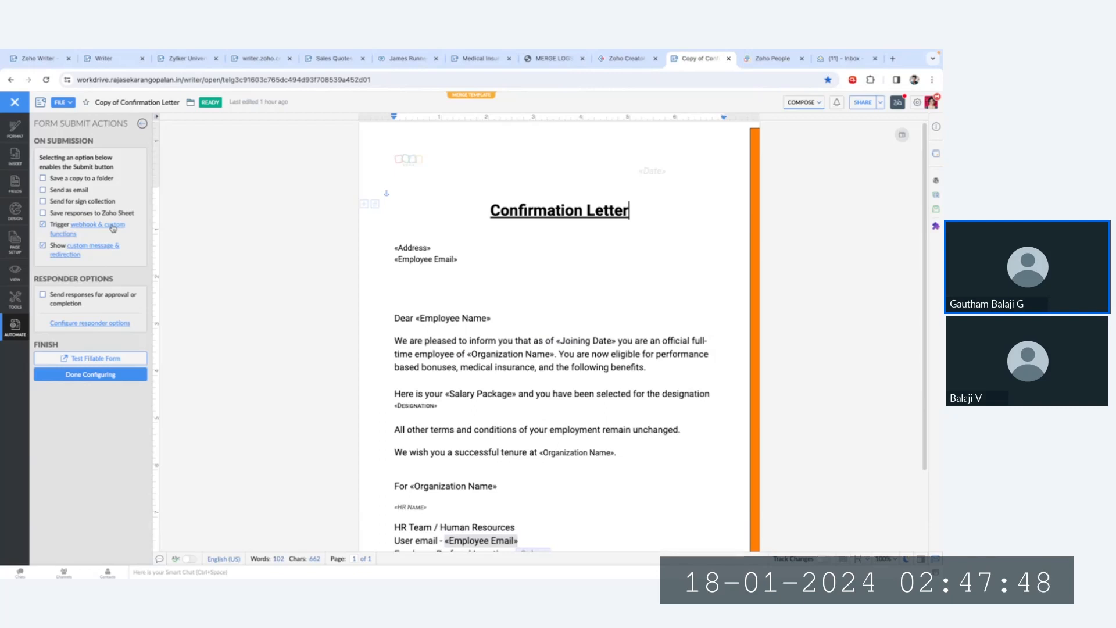
{"action": "left_click", "coordinate": [113, 228]}
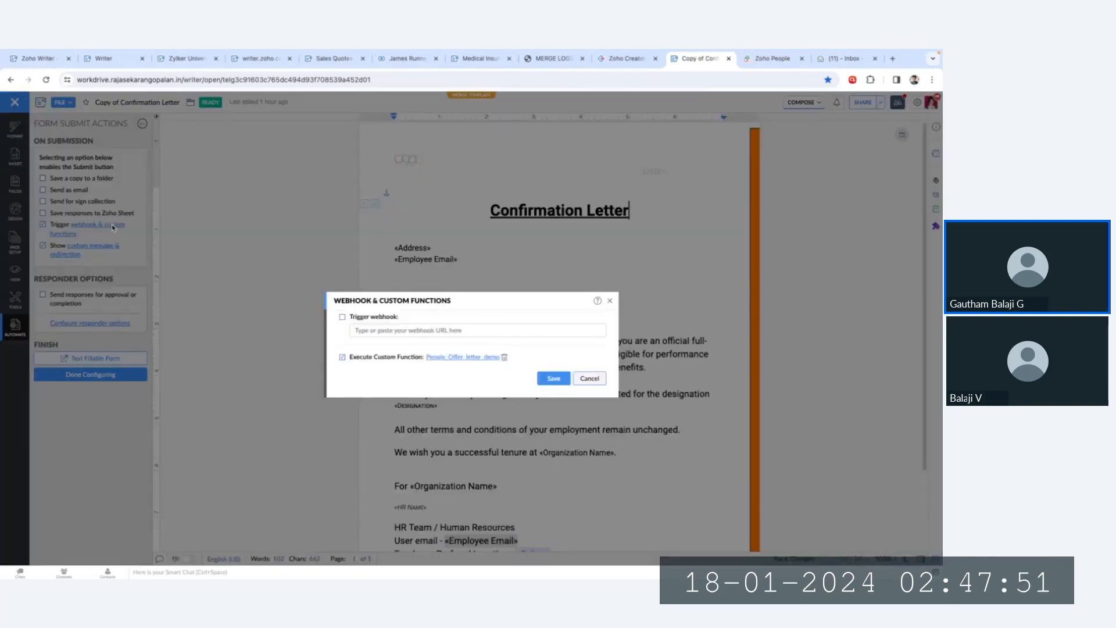
{"action": "left_click", "coordinate": [459, 357]}
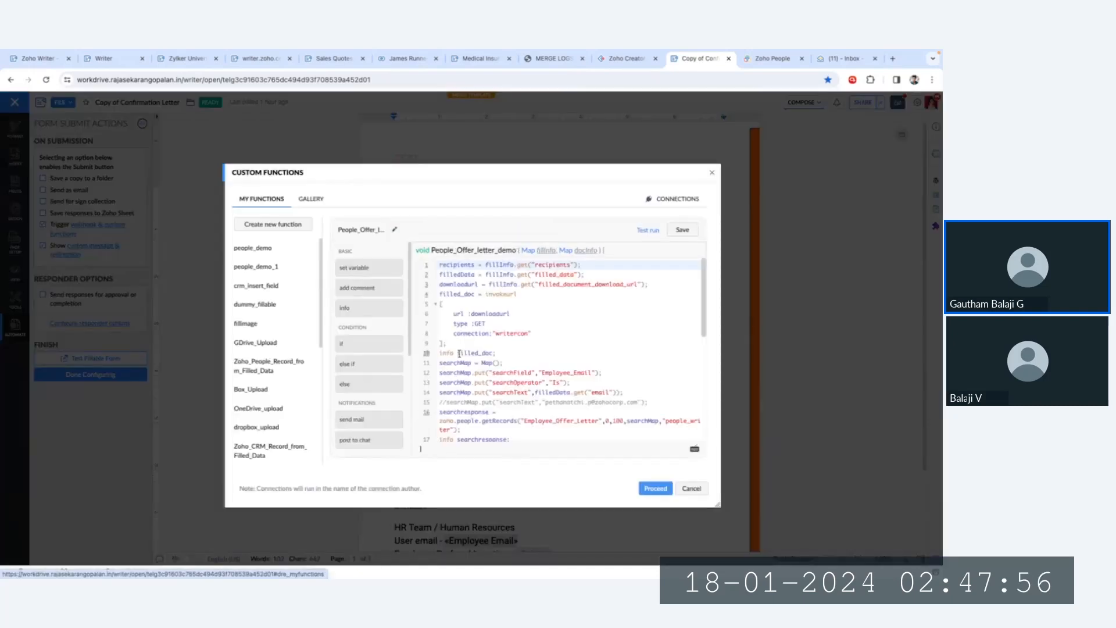
- Examine the function's document download, record search, file upload URL and record update code, and leave the submission settings unsaved
{"action": "scroll", "coordinate": [460, 353], "scroll_direction": "down", "scroll_amount": 6}
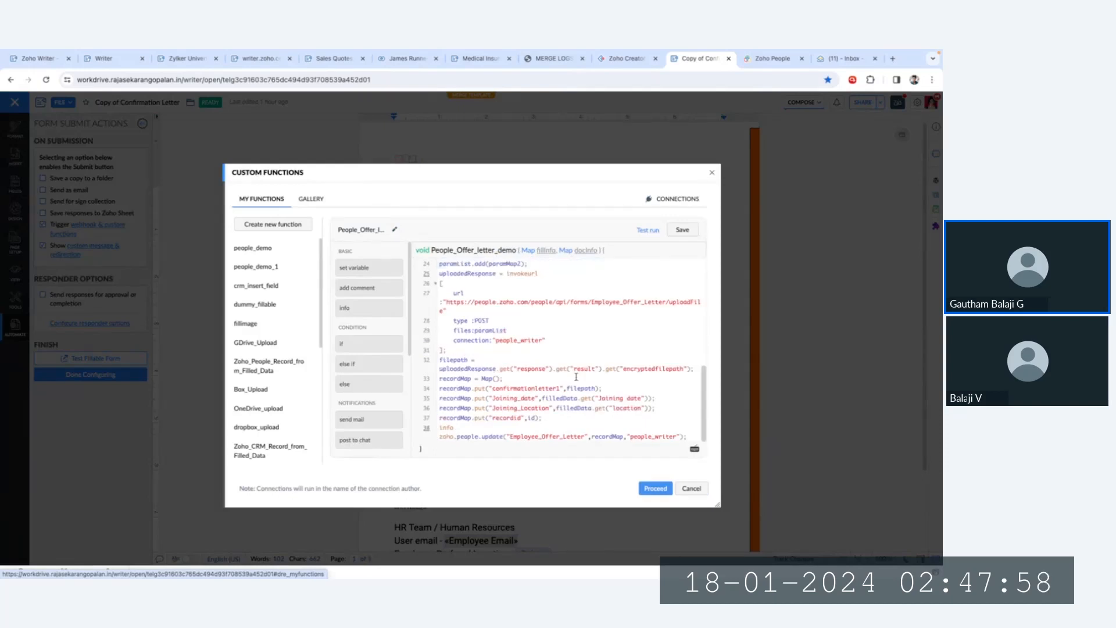
{"action": "scroll", "coordinate": [576, 377], "scroll_direction": "up", "scroll_amount": 6}
{"action": "scroll", "coordinate": [576, 376], "scroll_direction": "down", "scroll_amount": 4}
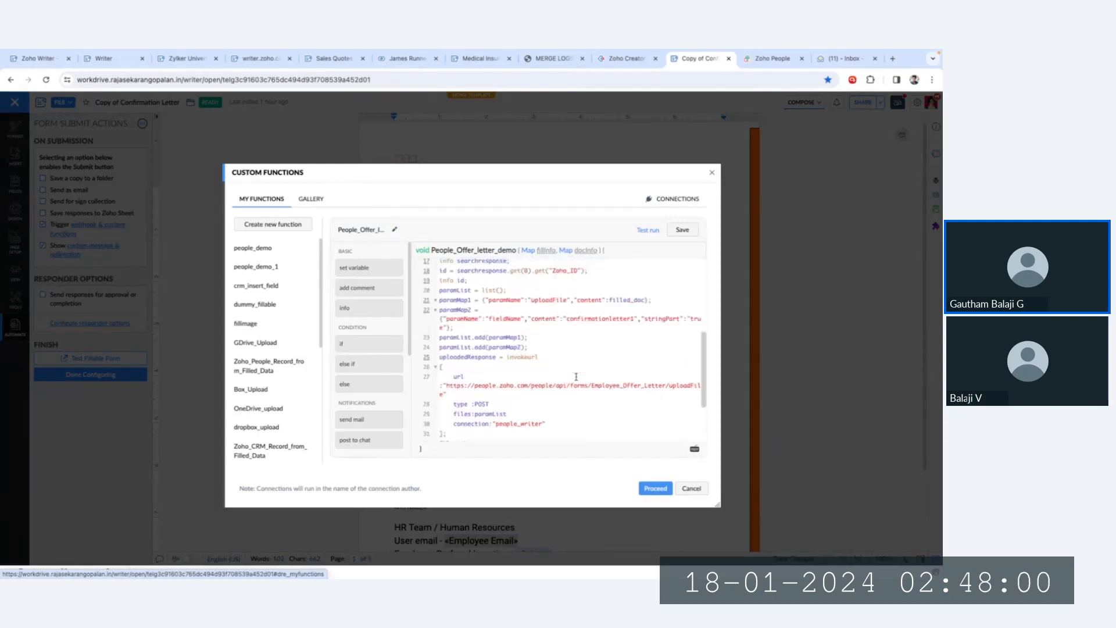
{"action": "scroll", "coordinate": [504, 332], "scroll_direction": "up", "scroll_amount": 2}
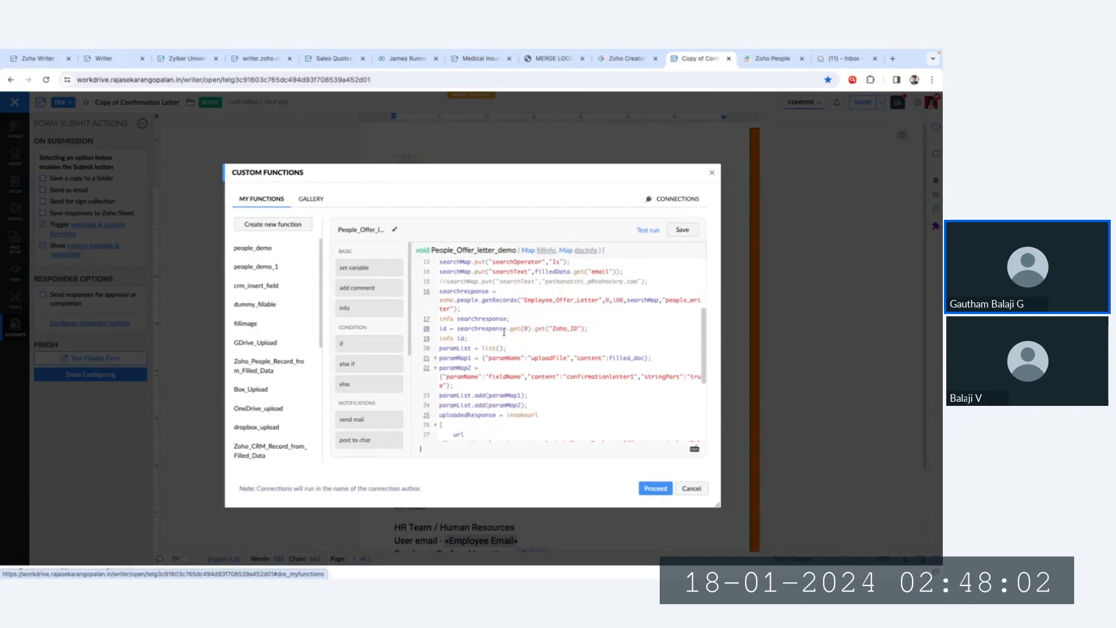
{"action": "scroll", "coordinate": [503, 332], "scroll_direction": "down", "scroll_amount": 3}
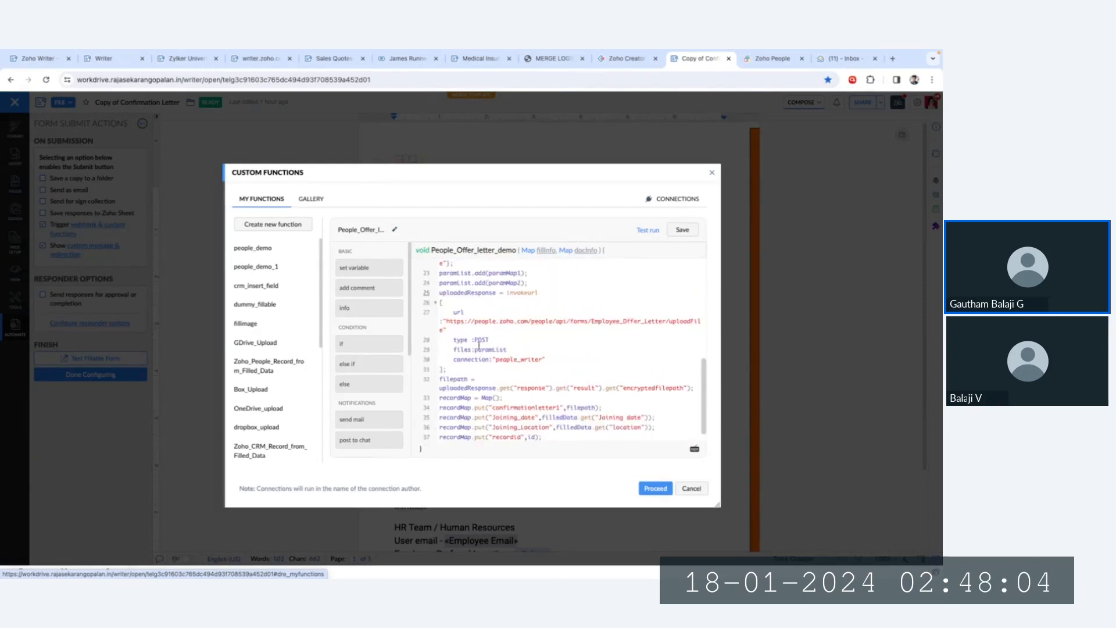
{"action": "left_click_drag", "start_coordinate": [446, 321], "coordinate": [451, 327]}
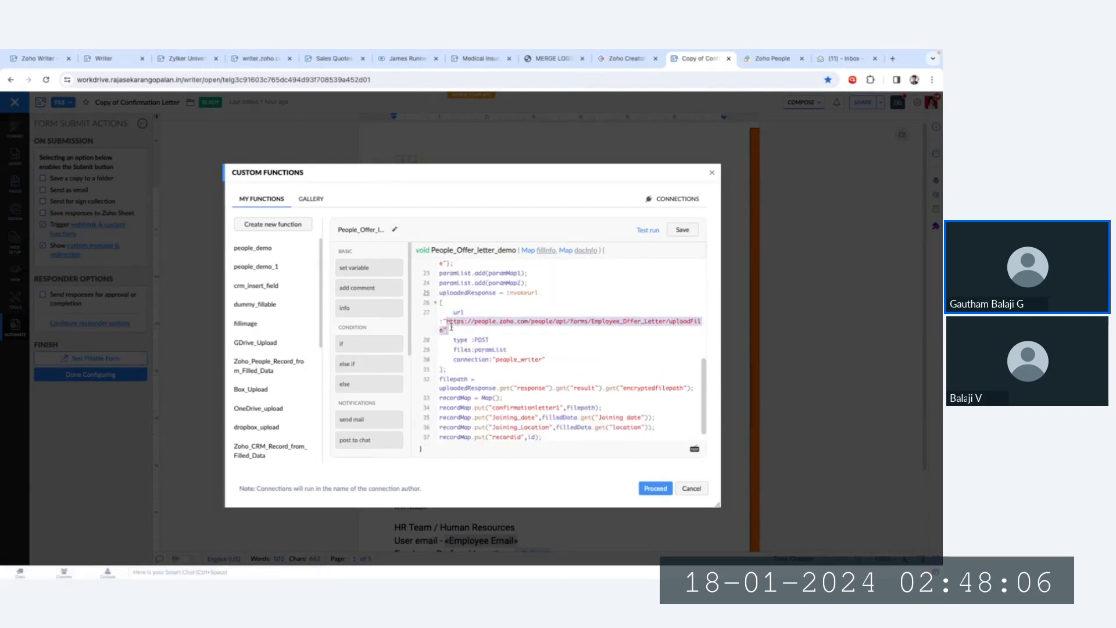
{"action": "scroll", "coordinate": [513, 394], "scroll_direction": "down", "scroll_amount": 1}
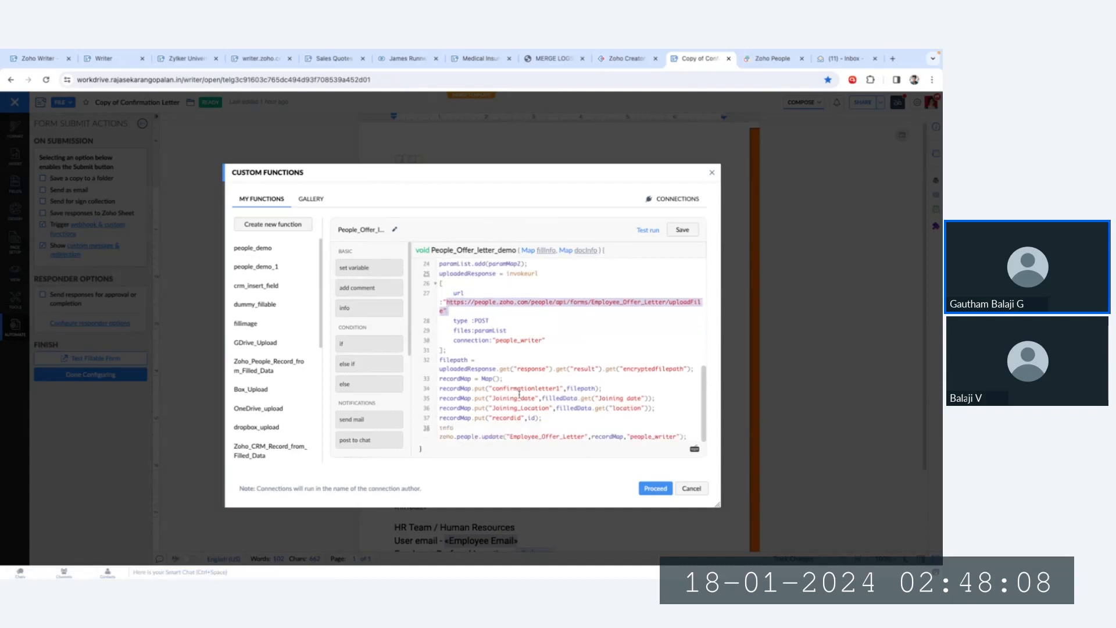
{"action": "scroll", "coordinate": [562, 363], "scroll_direction": "up", "scroll_amount": 8}
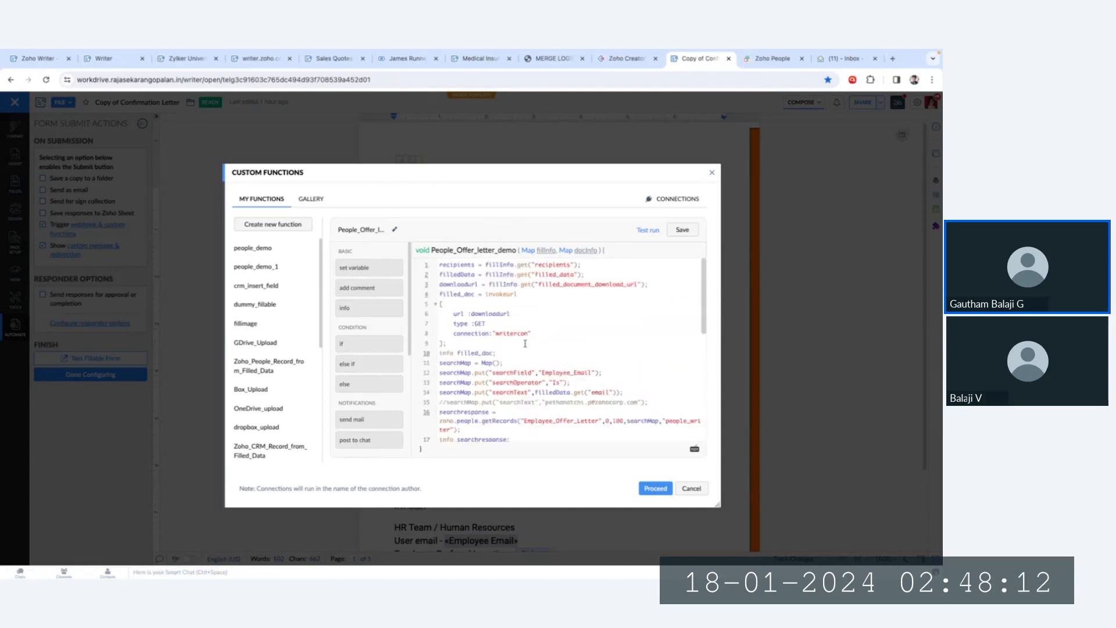
{"action": "double_click", "coordinate": [513, 332]}
{"action": "left_click", "coordinate": [590, 300]}
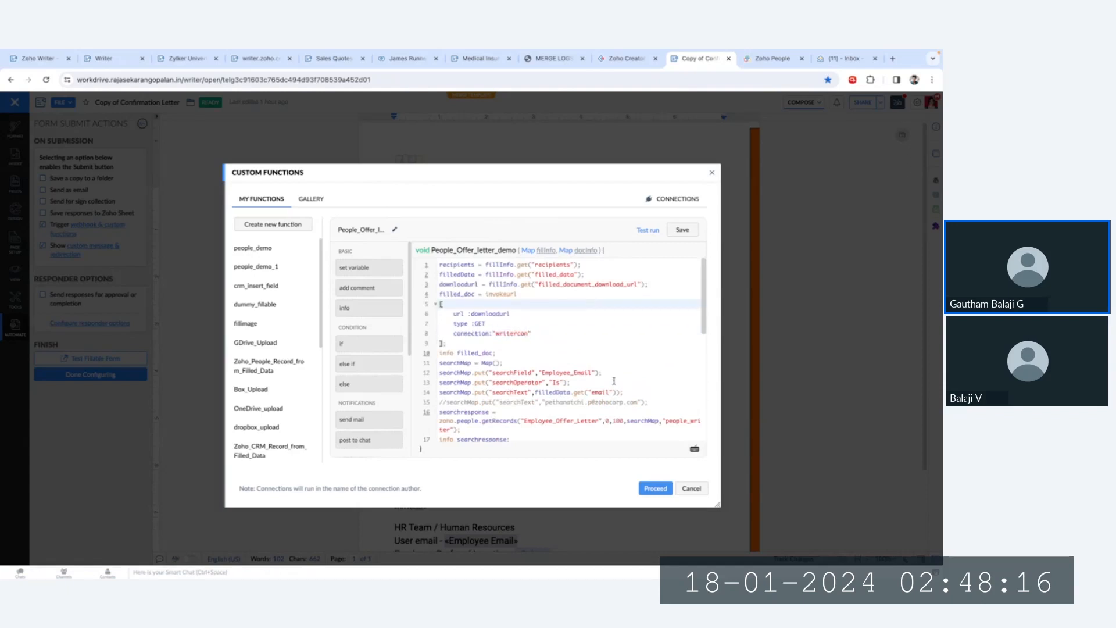
{"action": "scroll", "coordinate": [614, 381], "scroll_direction": "down", "scroll_amount": 3}
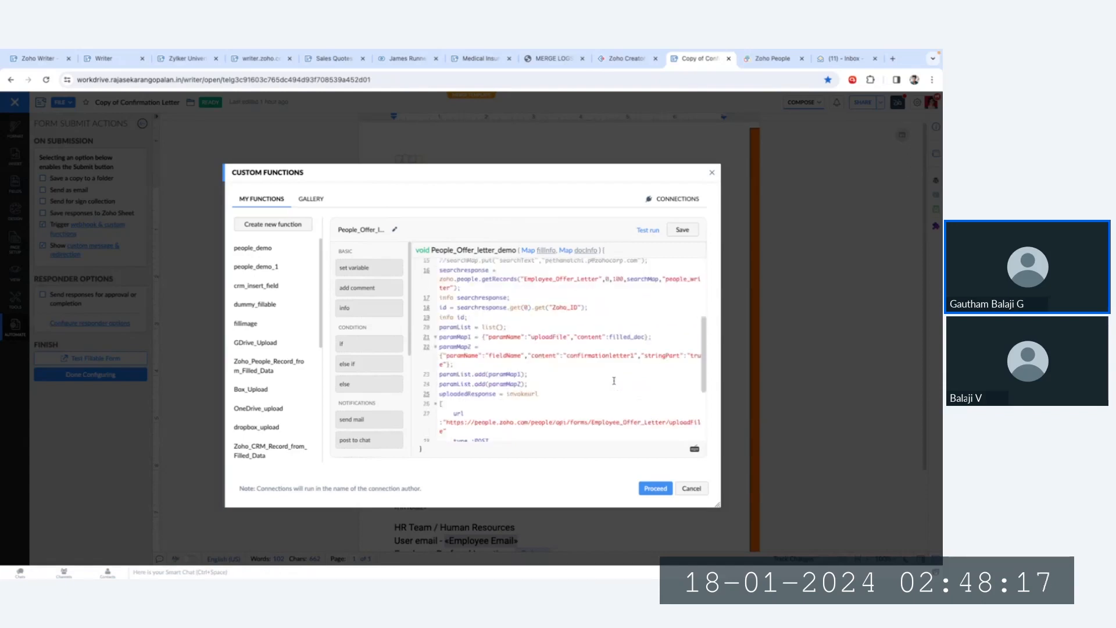
{"action": "left_click", "coordinate": [657, 488]}
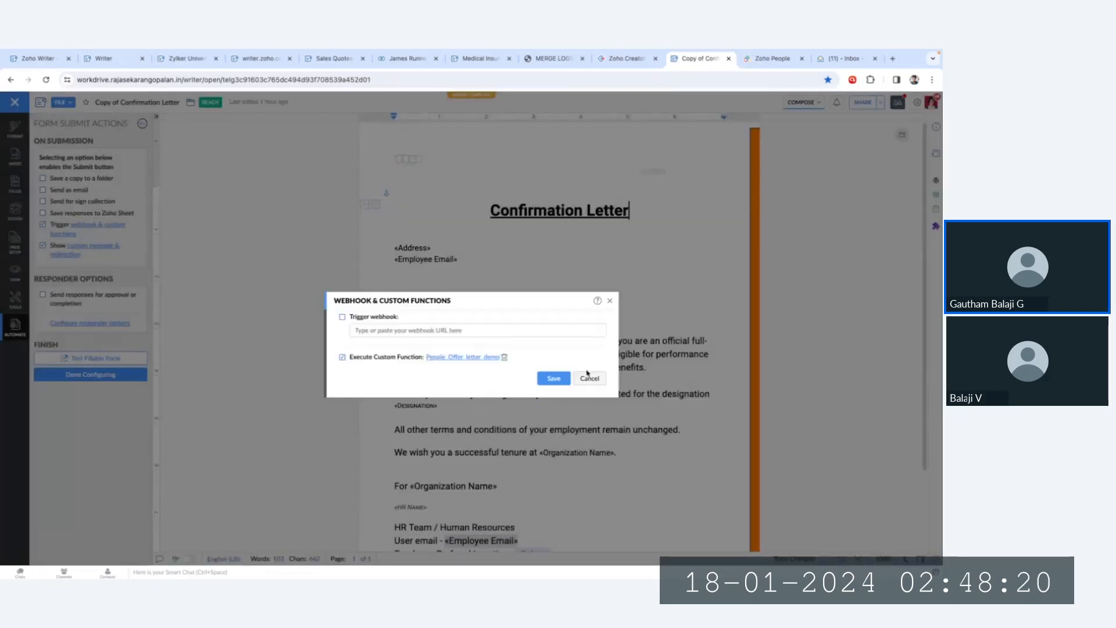
{"action": "left_click", "coordinate": [588, 377]}
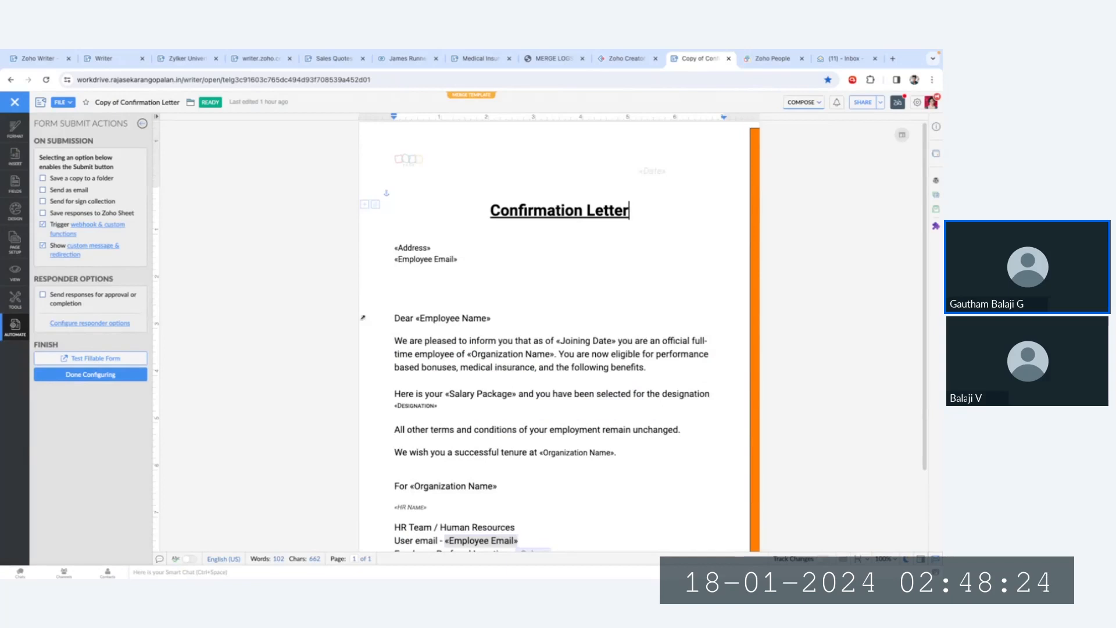
{"action": "scroll", "coordinate": [363, 317], "scroll_direction": "down", "scroll_amount": 1}
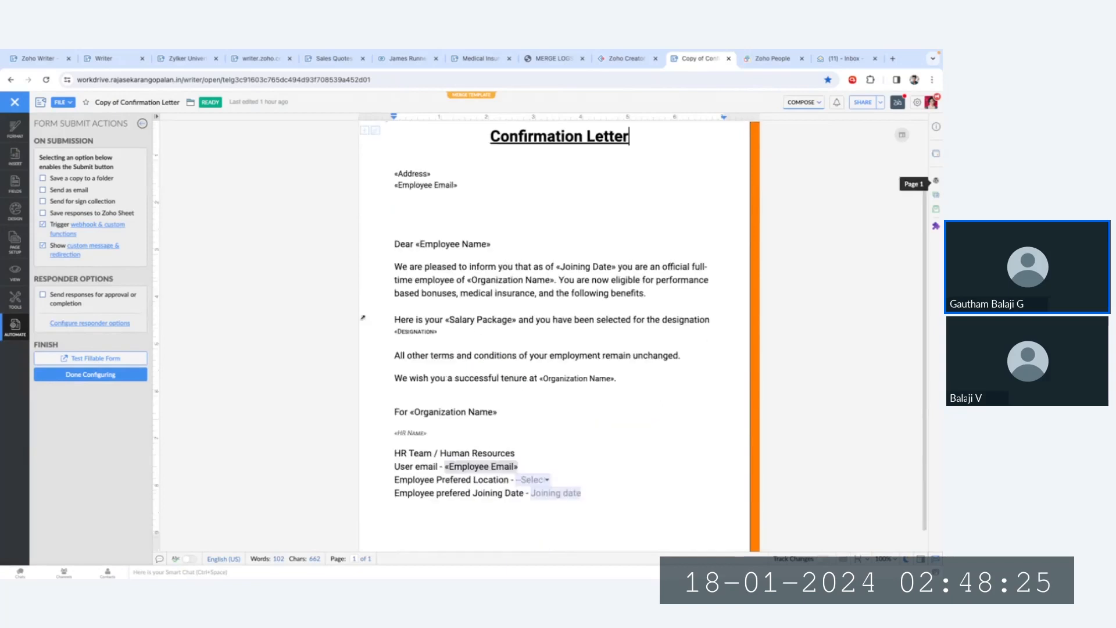
- Switch to Zoho People and start a new Employee Offer Letter record in the organization's records
{"action": "left_click", "coordinate": [642, 65]}
{"action": "left_click", "coordinate": [755, 60]}
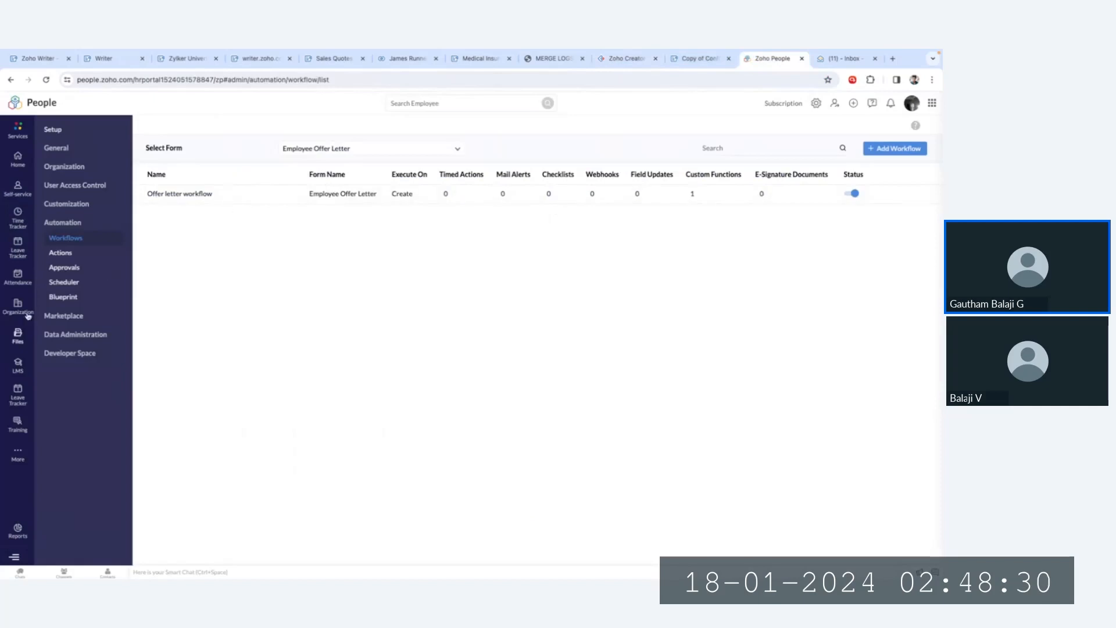
{"action": "left_click", "coordinate": [8, 310]}
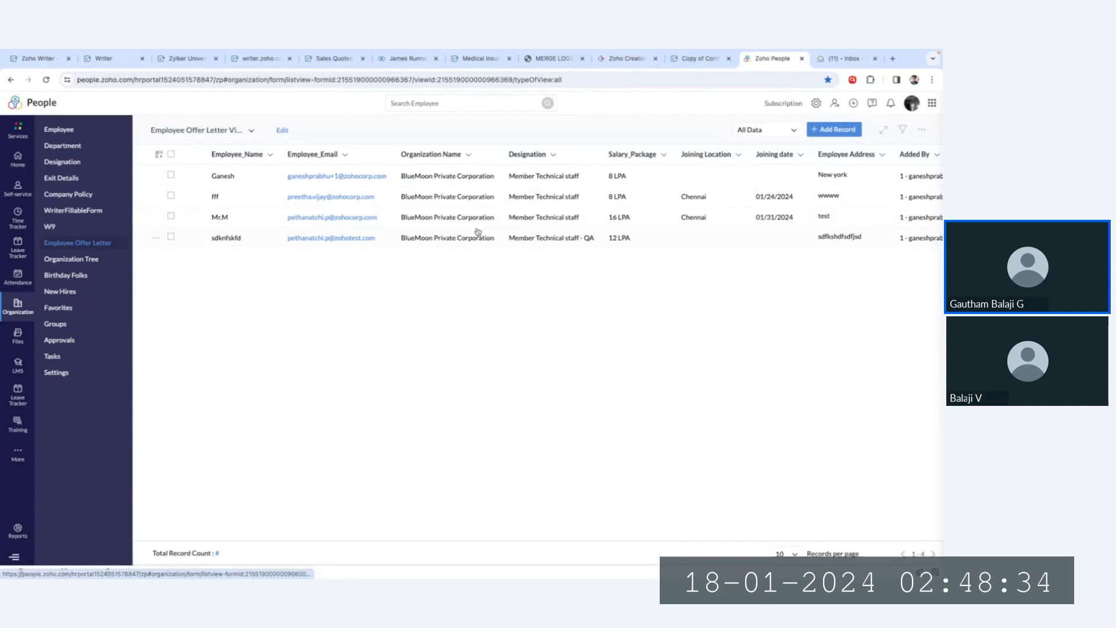
{"action": "left_click", "coordinate": [823, 130]}
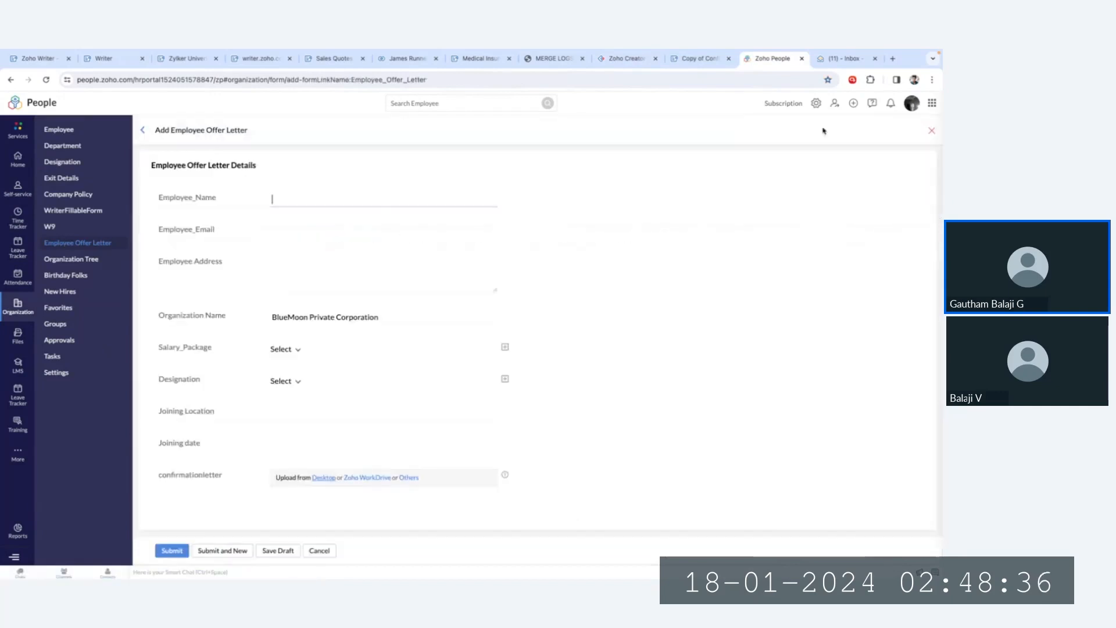
- Enter the employee's name, email and address in the new Employee Offer Letter record
{"action": "type", "text": "Gautham"}
{"action": "left_click", "coordinate": [292, 228]}
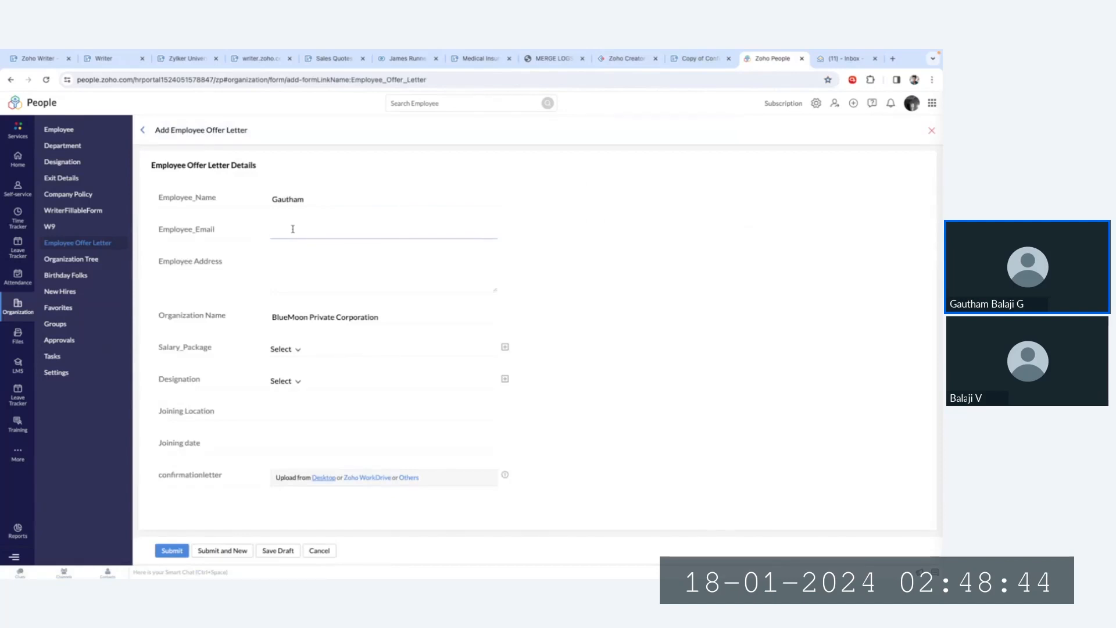
{"action": "type", "text": "ga"}
{"action": "key", "text": "BackSpace"}
{"action": "key", "text": "BackSpace"}
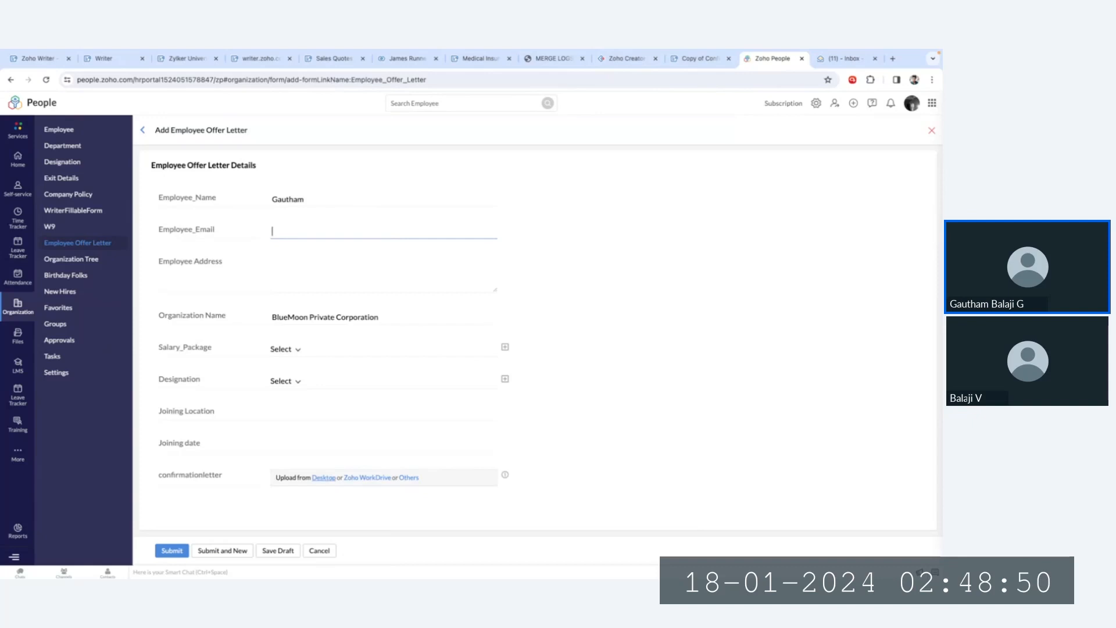
{"action": "type", "text": "gautham"}
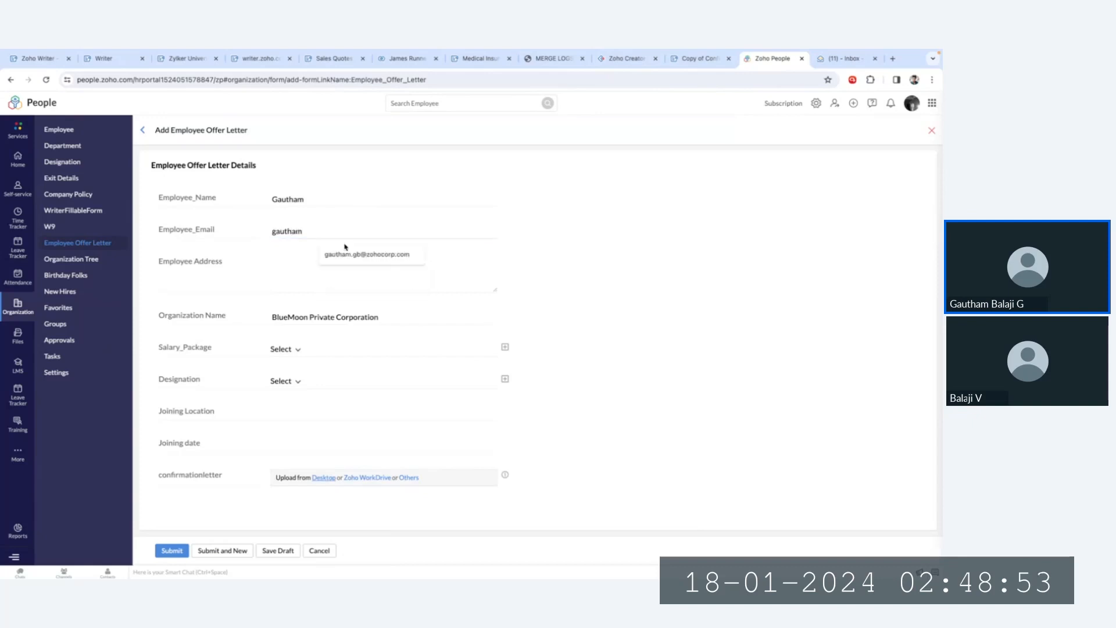
{"action": "left_click", "coordinate": [347, 254]}
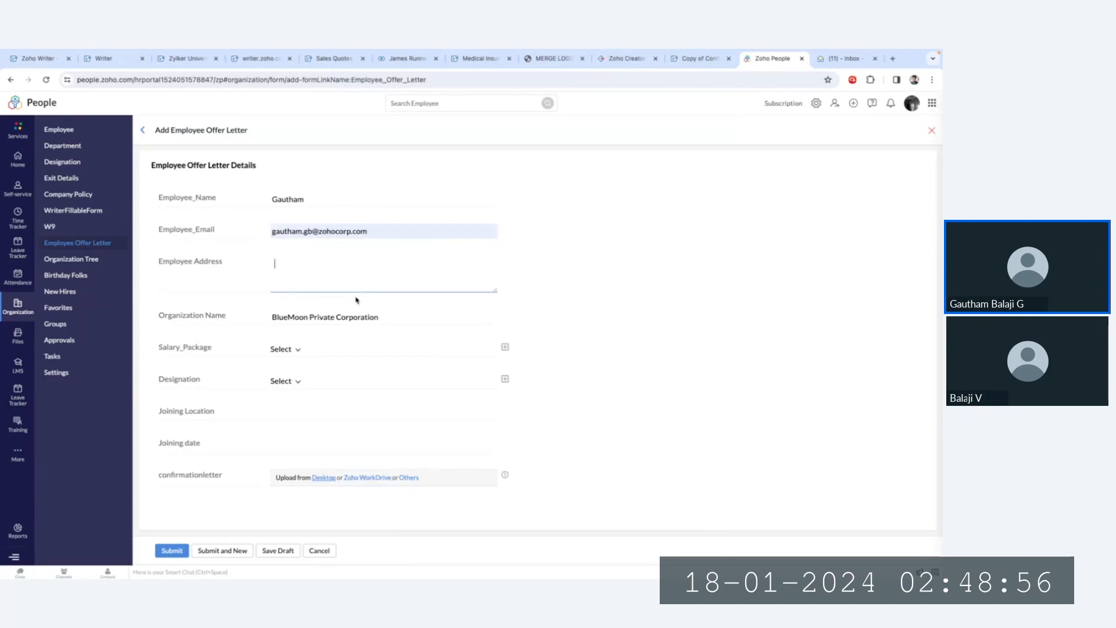
{"action": "type", "text": "Chennai"}
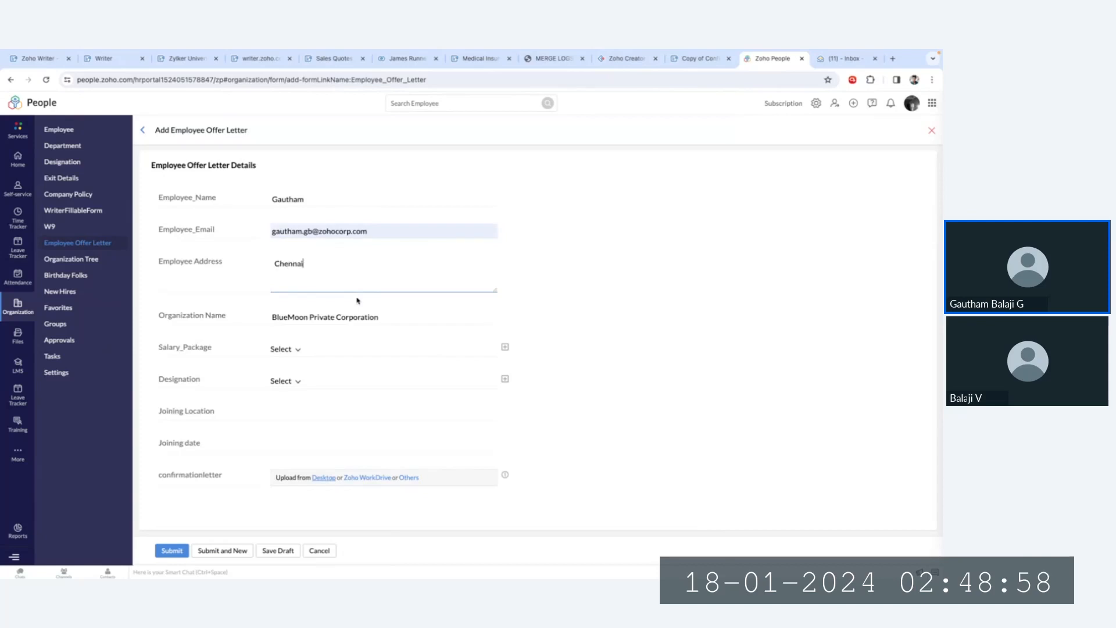
- Set the salary package to 16 LPA and the designation to Member Technical staff, leaving the joining location and date empty
{"action": "left_click", "coordinate": [316, 352]}
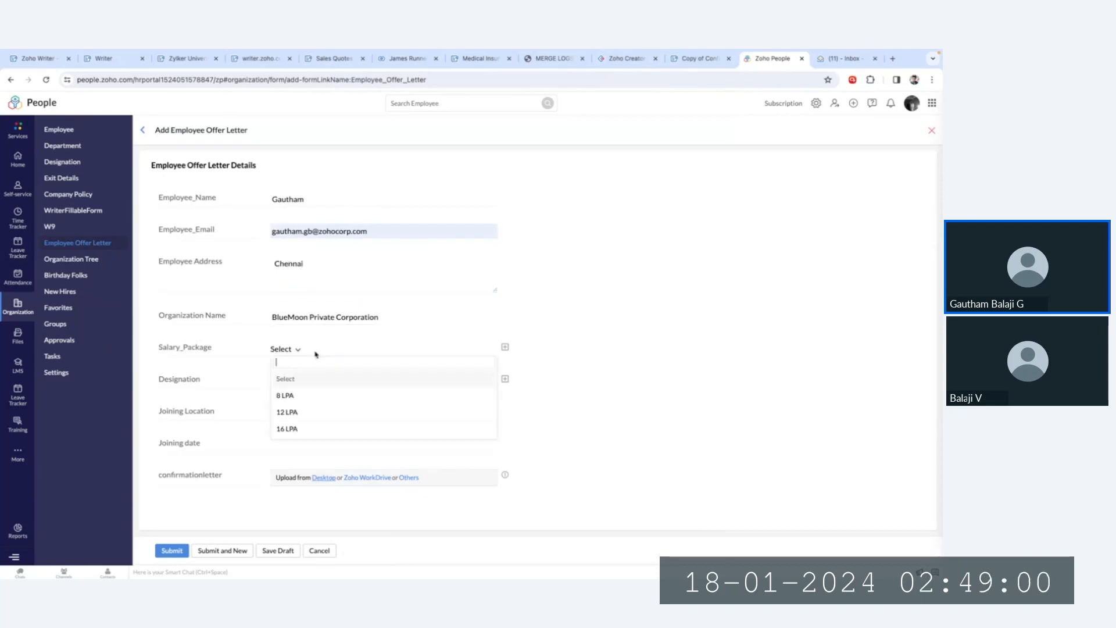
{"action": "left_click", "coordinate": [310, 429]}
{"action": "left_click", "coordinate": [291, 383]}
{"action": "left_click", "coordinate": [317, 427]}
{"action": "left_click", "coordinate": [313, 411]}
{"action": "left_click", "coordinate": [320, 444]}
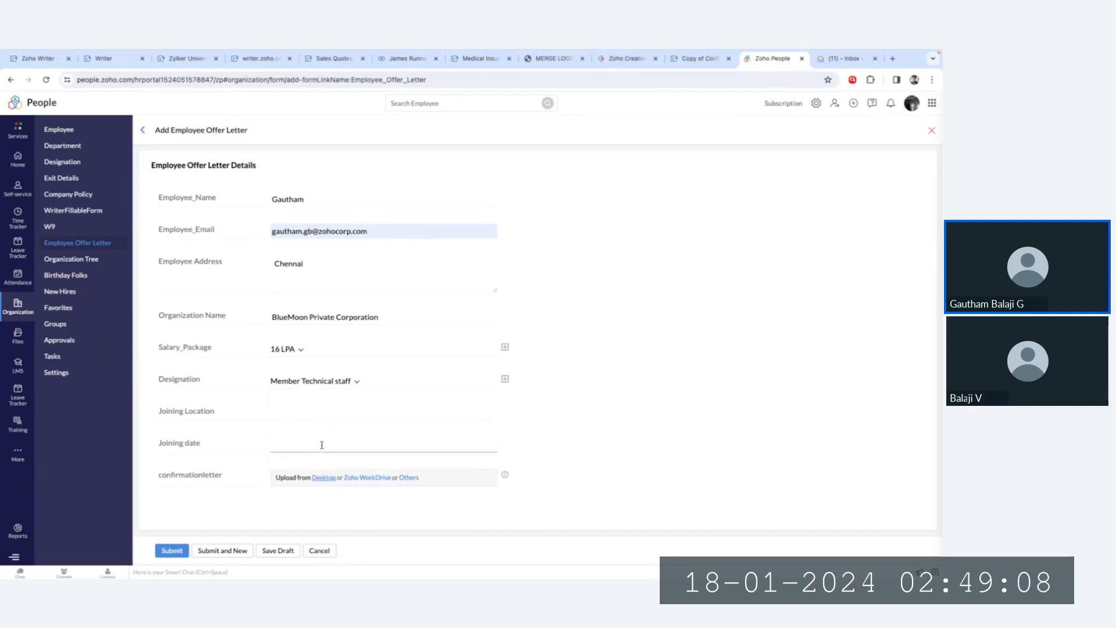
- Switch to the Copy of Confirmation Letter template in Zoho Writer and inspect its preferred location and joining date fields
{"action": "left_click", "coordinate": [689, 62]}
{"action": "scroll", "coordinate": [552, 441], "scroll_direction": "down", "scroll_amount": 1}
{"action": "left_click", "coordinate": [527, 456]}
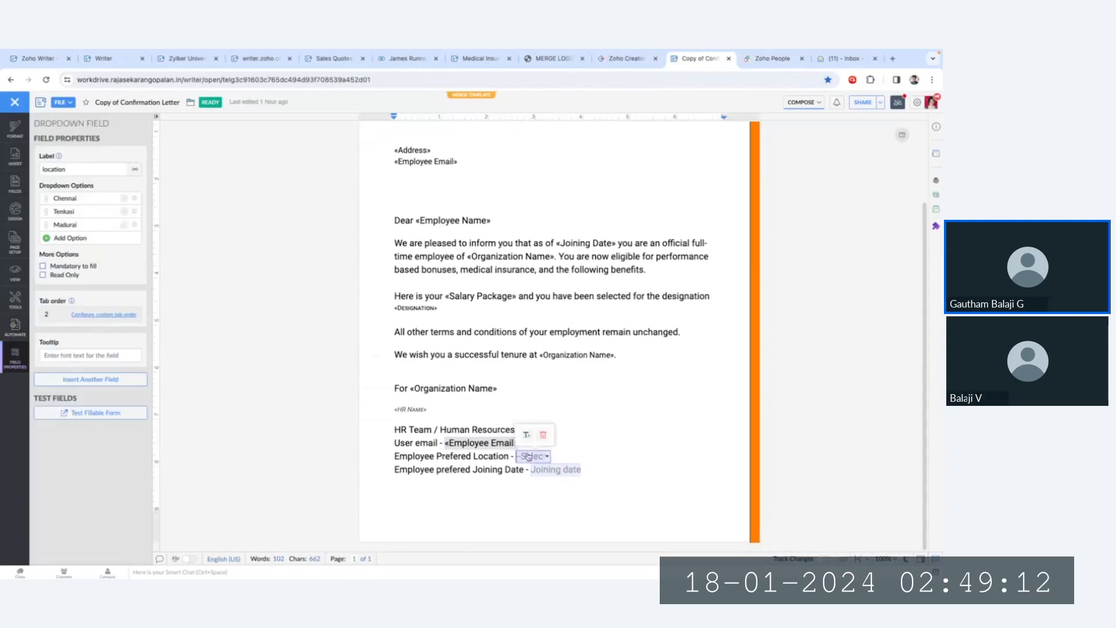
{"action": "left_click", "coordinate": [555, 469]}
{"action": "left_click", "coordinate": [647, 400]}
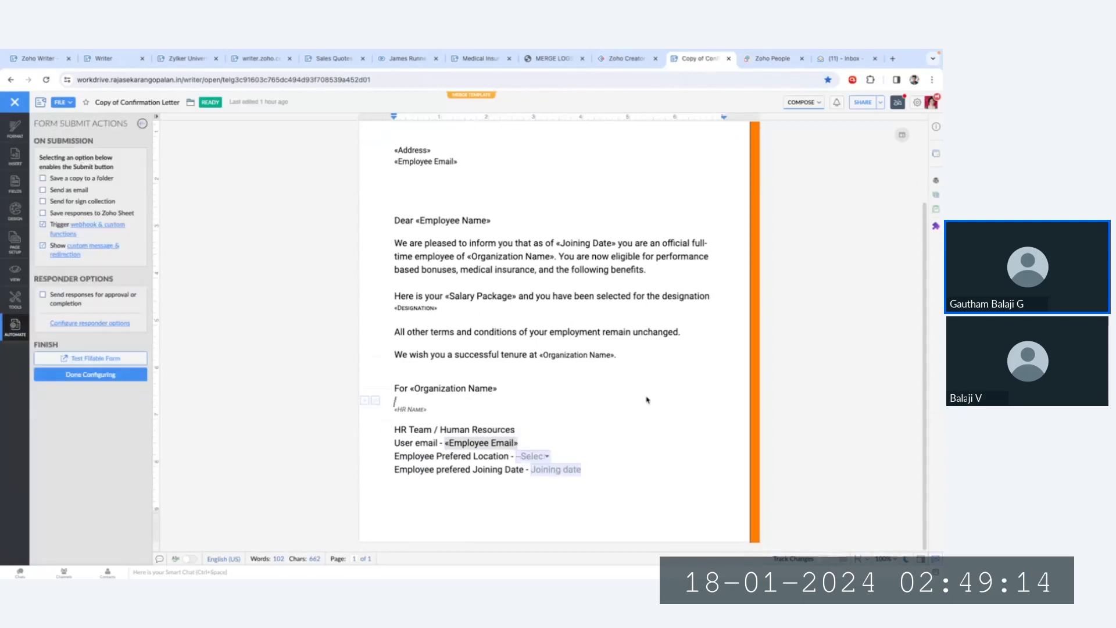
- Return to Zoho People and submit the Employee Offer Letter record
{"action": "key", "text": "ctrl+Tab"}
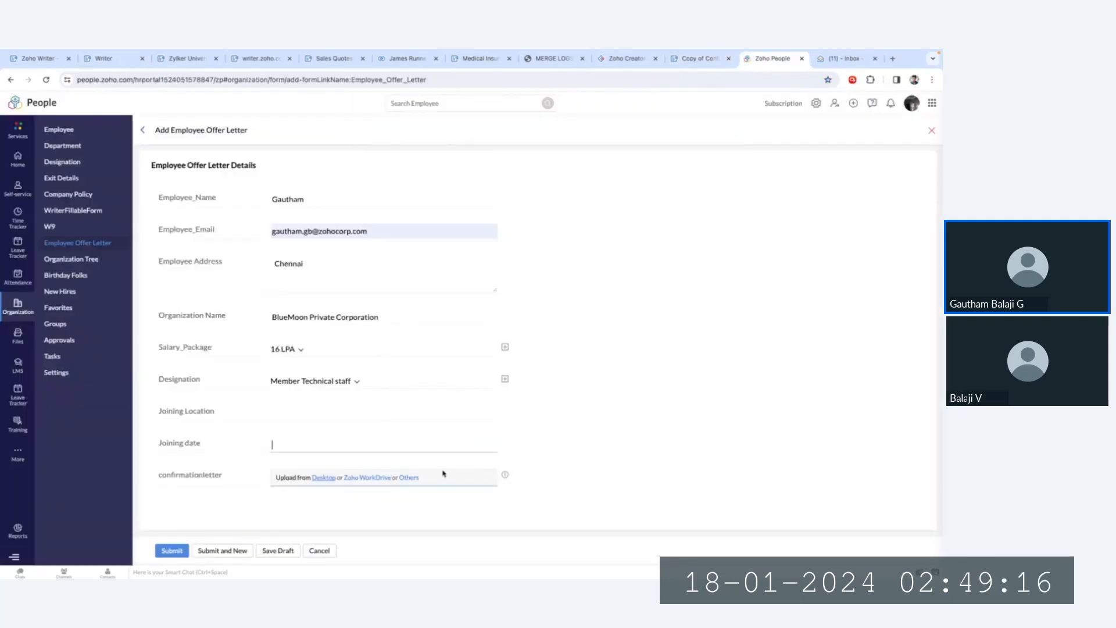
{"action": "left_click", "coordinate": [179, 551]}
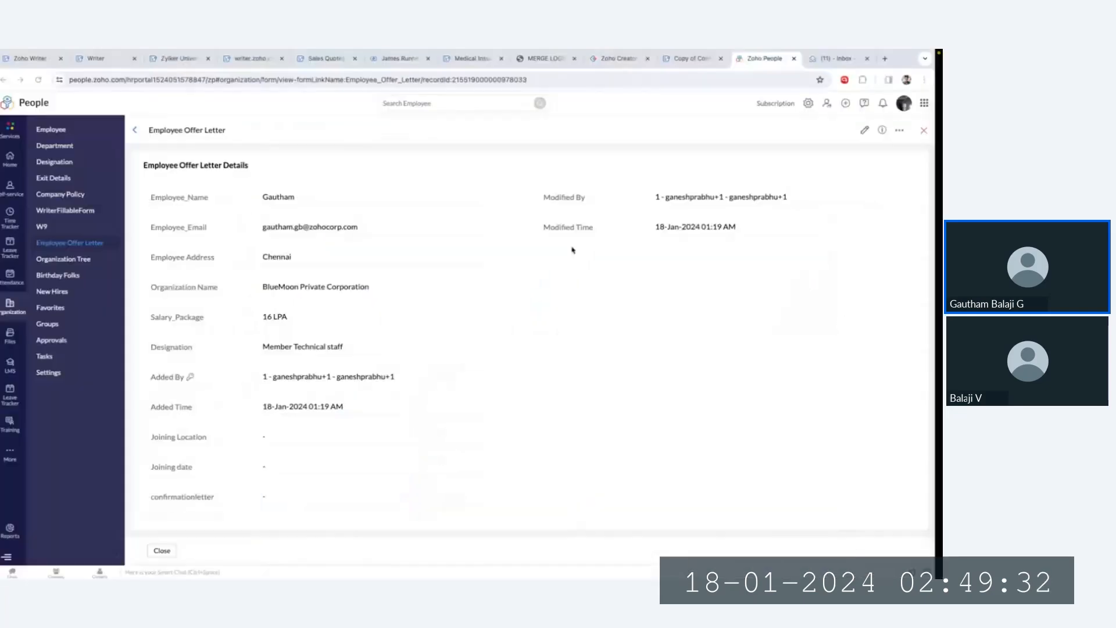
- View the merge log of the Confirmation Letter template in Zoho Writer and open the newest job's full report to check its status
{"action": "left_click", "coordinate": [685, 64]}
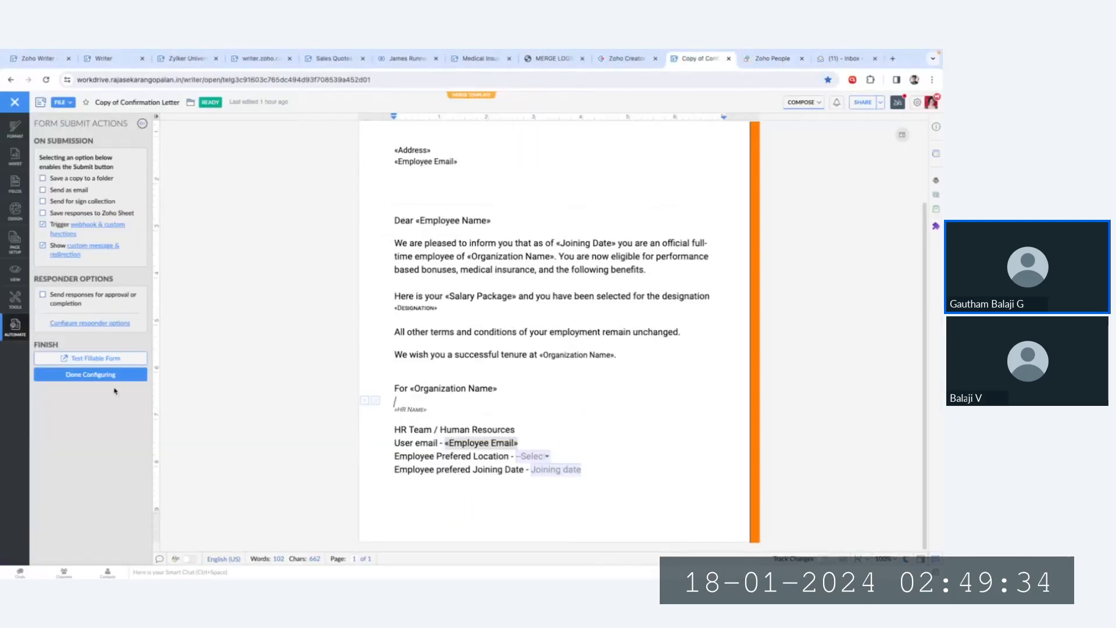
{"action": "left_click", "coordinate": [17, 329]}
{"action": "scroll", "coordinate": [109, 432], "scroll_direction": "down", "scroll_amount": 3}
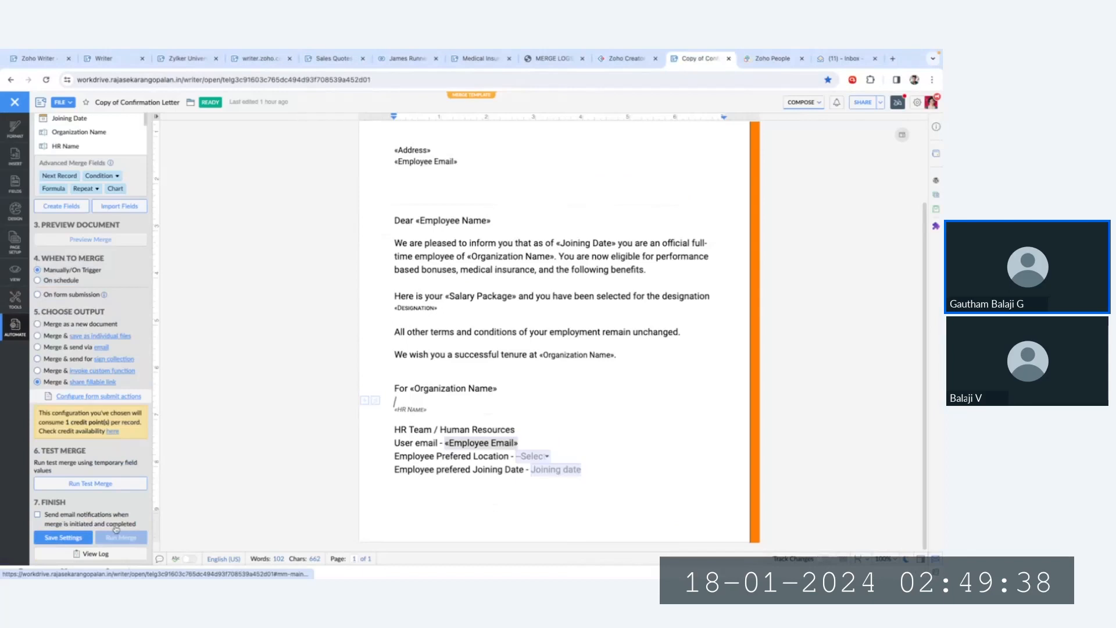
{"action": "left_click", "coordinate": [104, 555]}
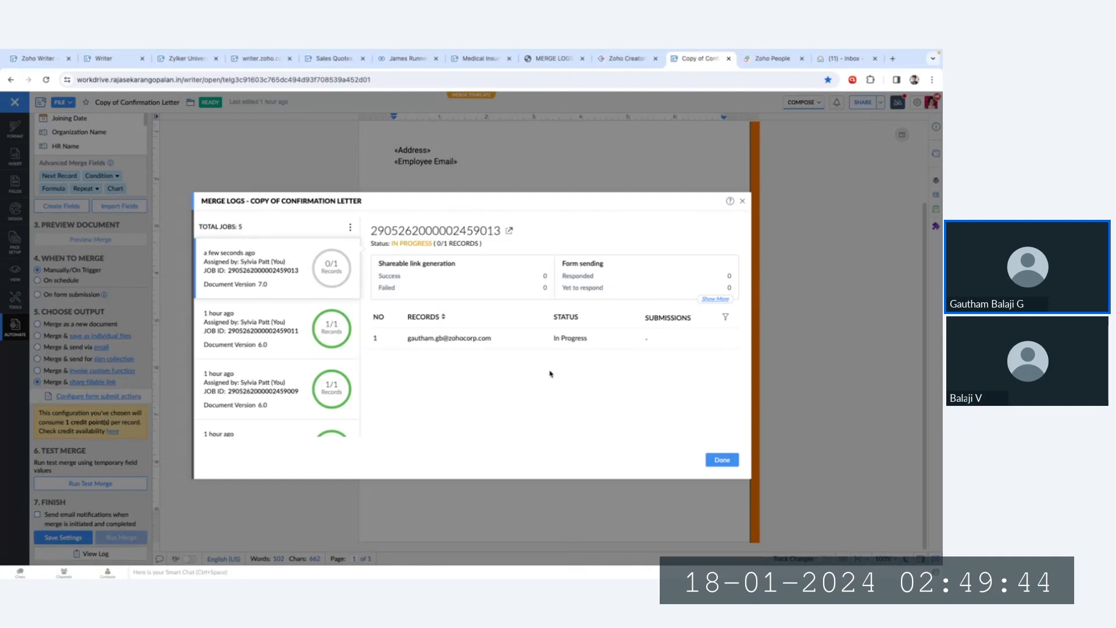
{"action": "left_click", "coordinate": [509, 231]}
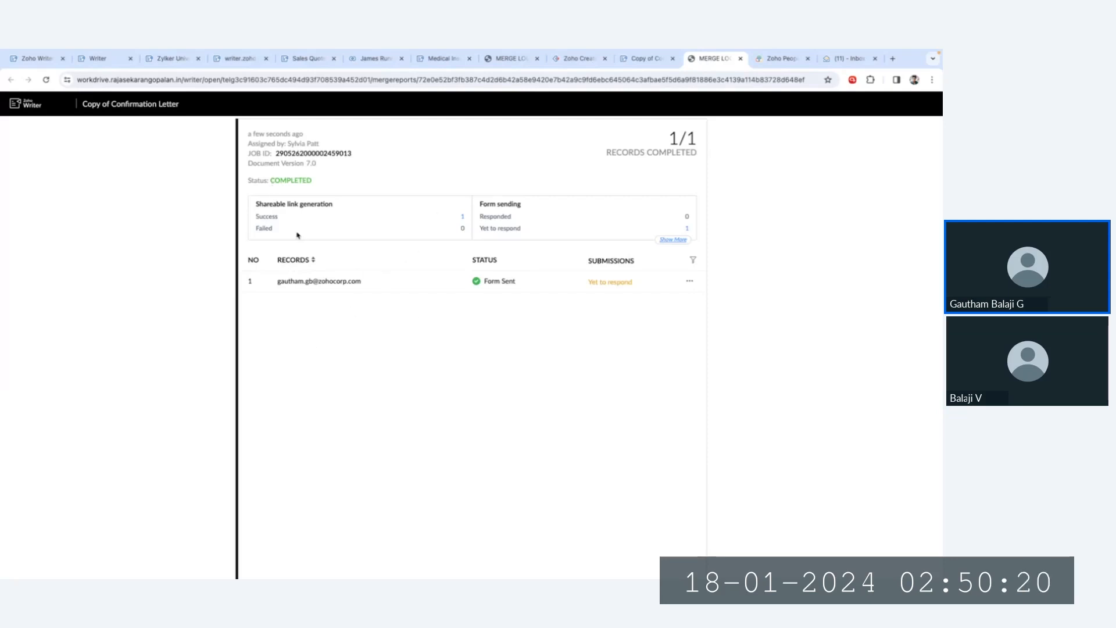
{"action": "double_click", "coordinate": [508, 283]}
- Switch to Zoho Mail and open the Copy of Confirmation Letter form linked in the newest BlueMoon Private Corporation email
{"action": "key", "text": "ctrl+Right"}
{"action": "key", "text": "ctrl+Right"}
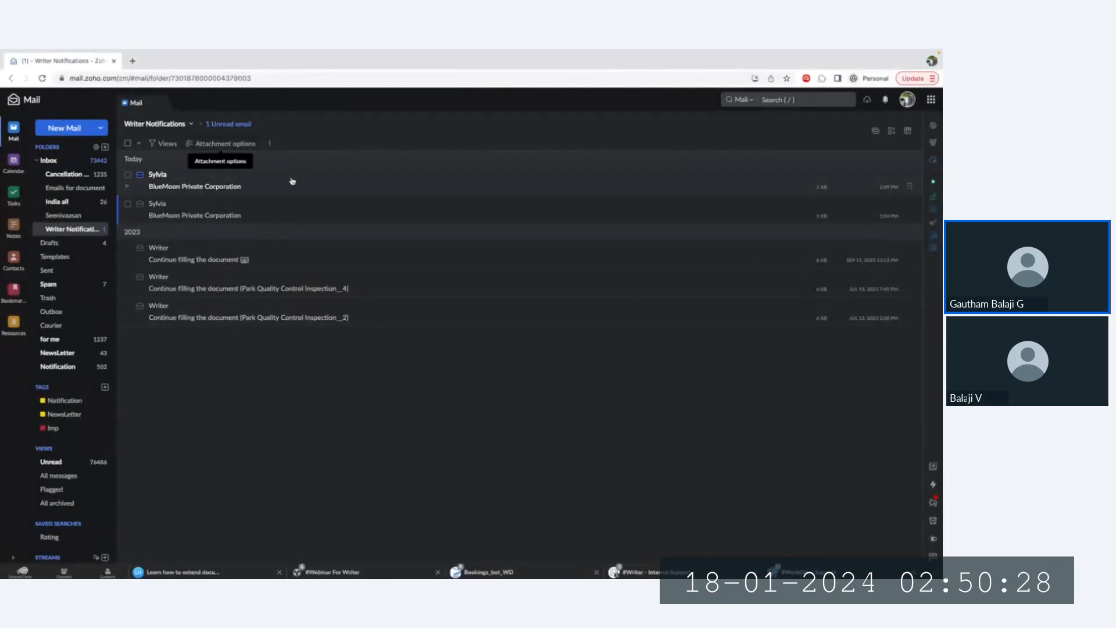
{"action": "left_click", "coordinate": [249, 176]}
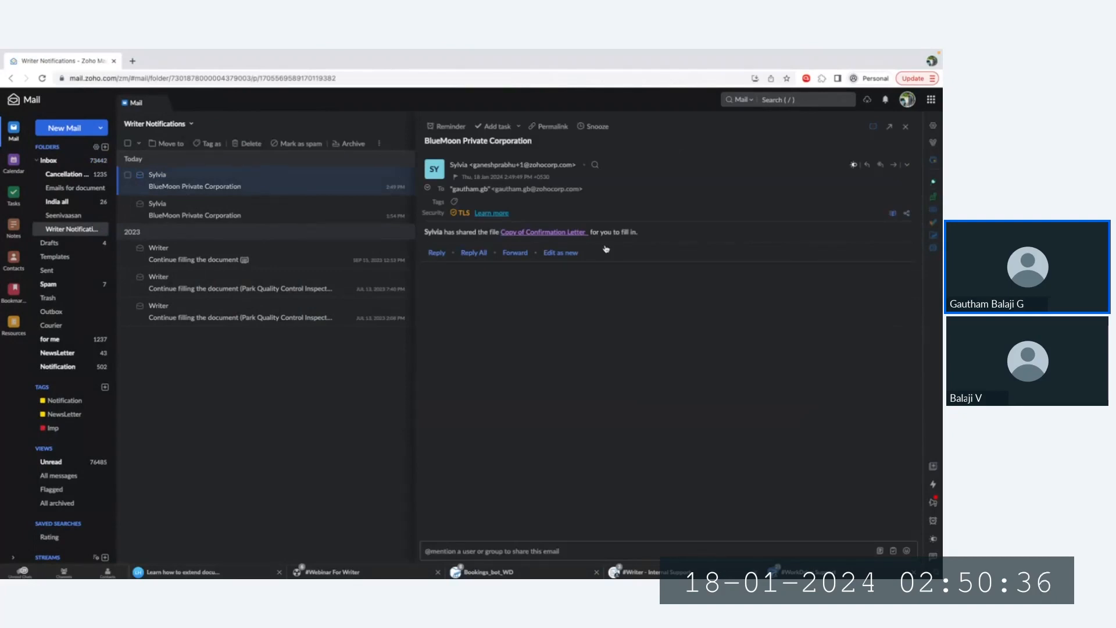
{"action": "left_click", "coordinate": [574, 233]}
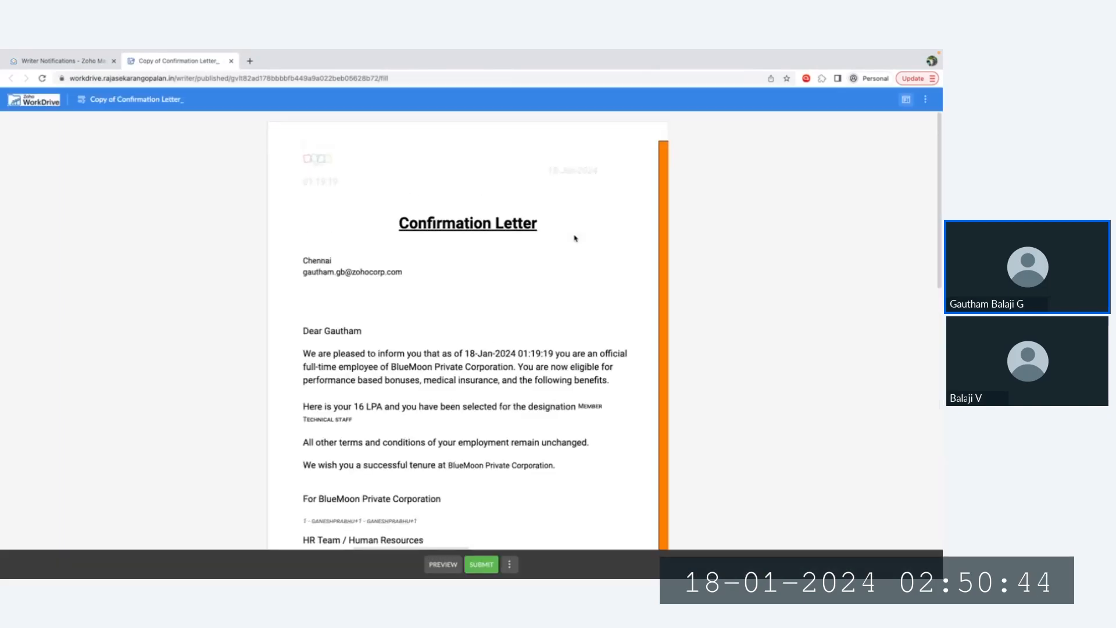
- Review the merged confirmation letter and set the employee's preferred location to Chennai
{"action": "scroll", "coordinate": [574, 238], "scroll_direction": "down", "scroll_amount": 2}
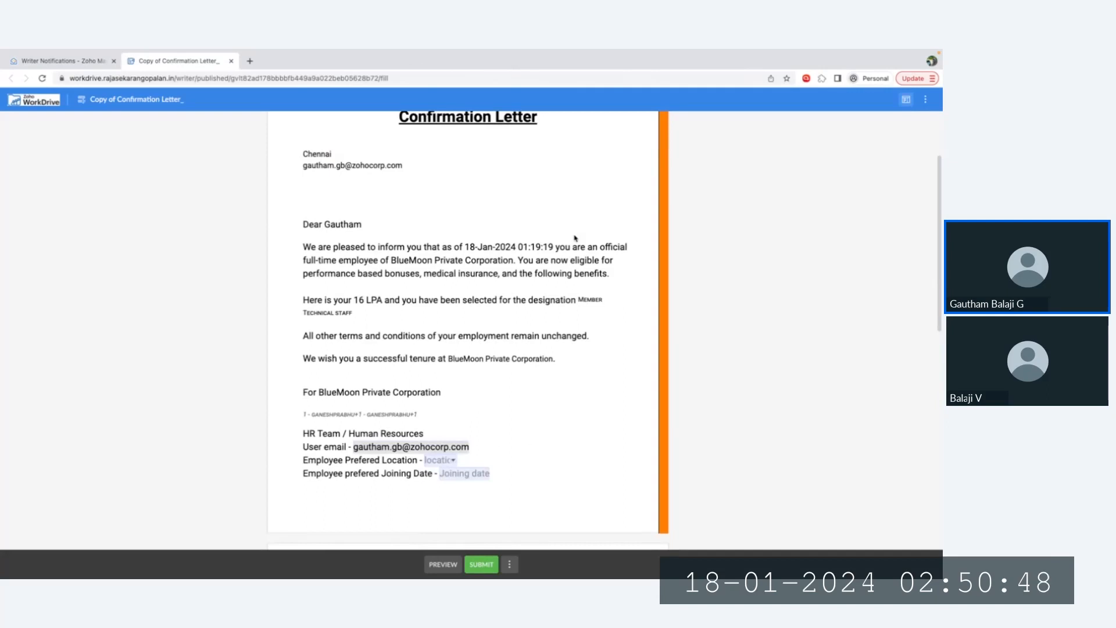
{"action": "scroll", "coordinate": [575, 238], "scroll_direction": "up", "scroll_amount": 1}
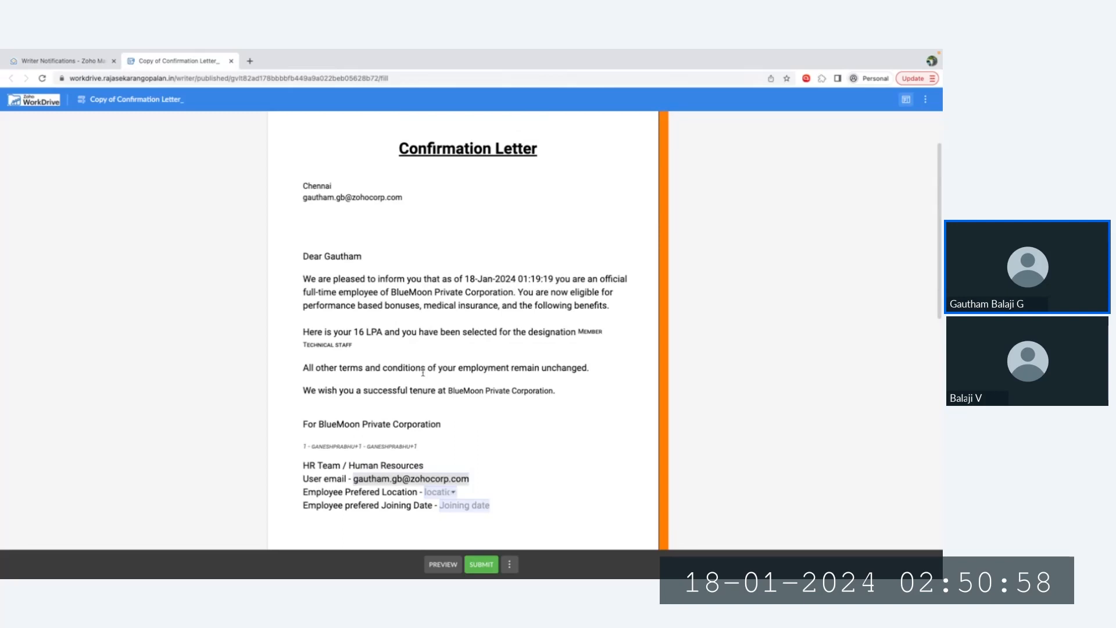
{"action": "scroll", "coordinate": [423, 372], "scroll_direction": "down", "scroll_amount": 2}
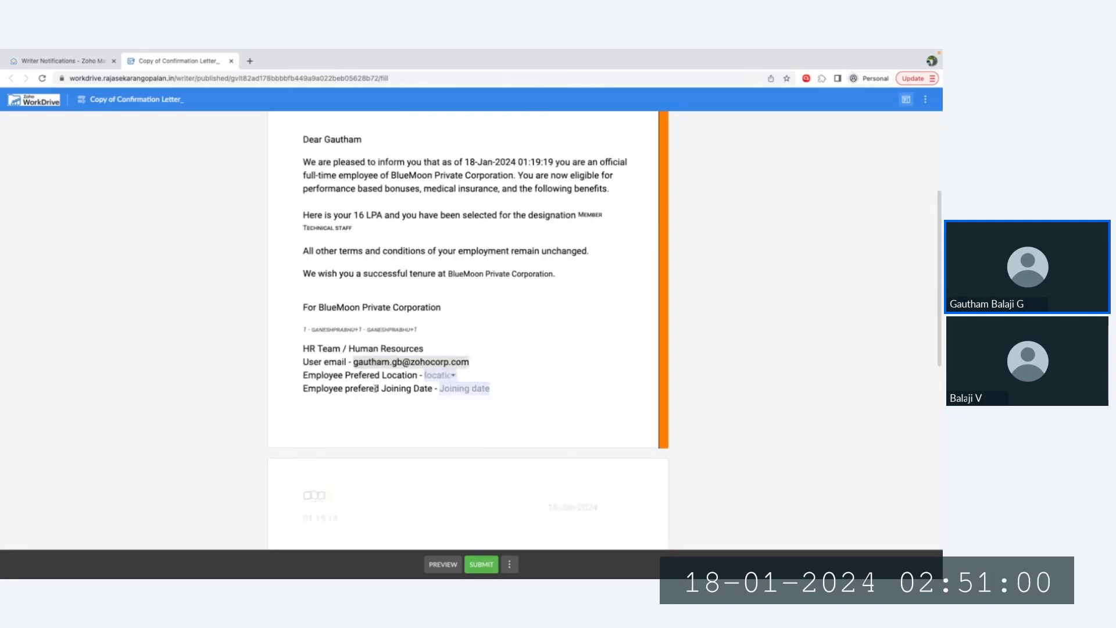
{"action": "scroll", "coordinate": [376, 388], "scroll_direction": "up", "scroll_amount": 1}
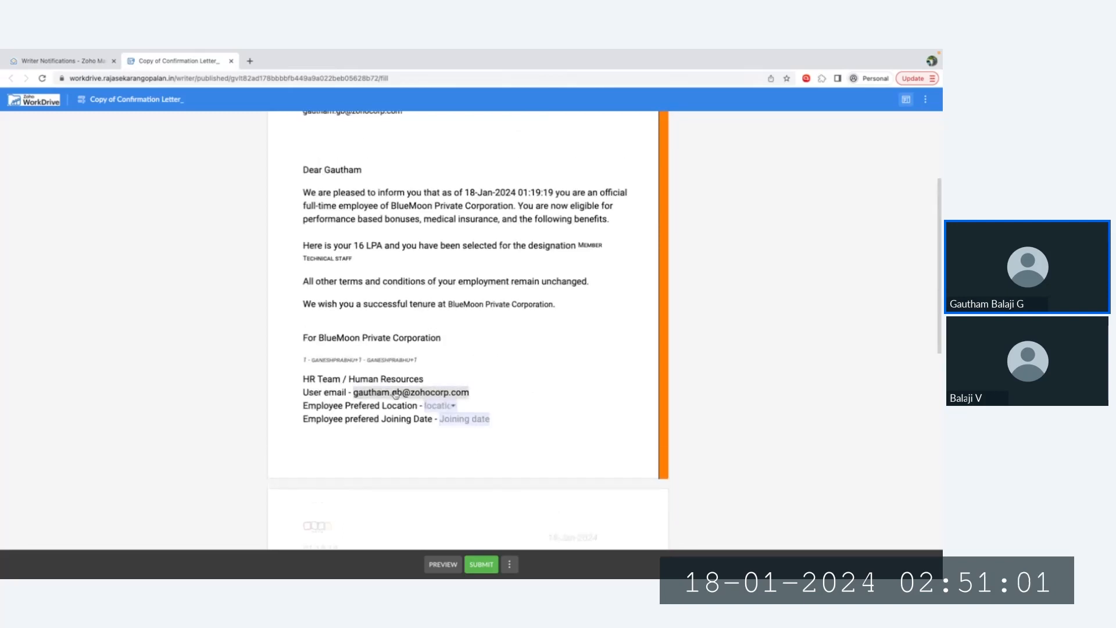
{"action": "left_click", "coordinate": [435, 404]}
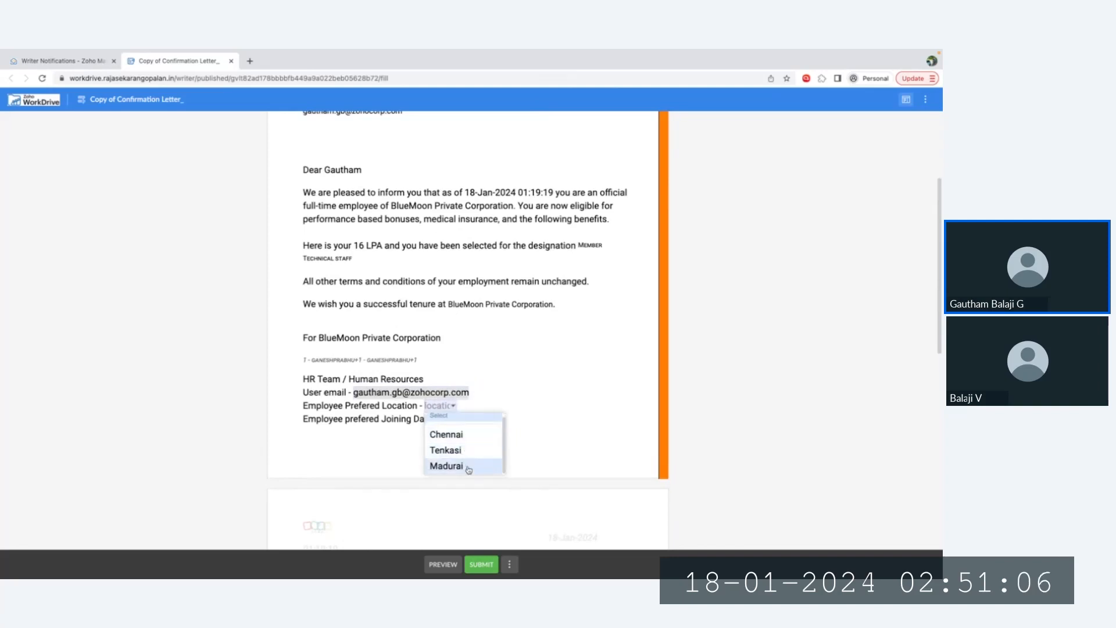
{"action": "left_click", "coordinate": [462, 442]}
- Set the preferred joining date to 25 January 2024 and submit the completed confirmation letter
{"action": "left_click", "coordinate": [459, 420]}
{"action": "scroll", "coordinate": [459, 428], "scroll_direction": "down", "scroll_amount": 2}
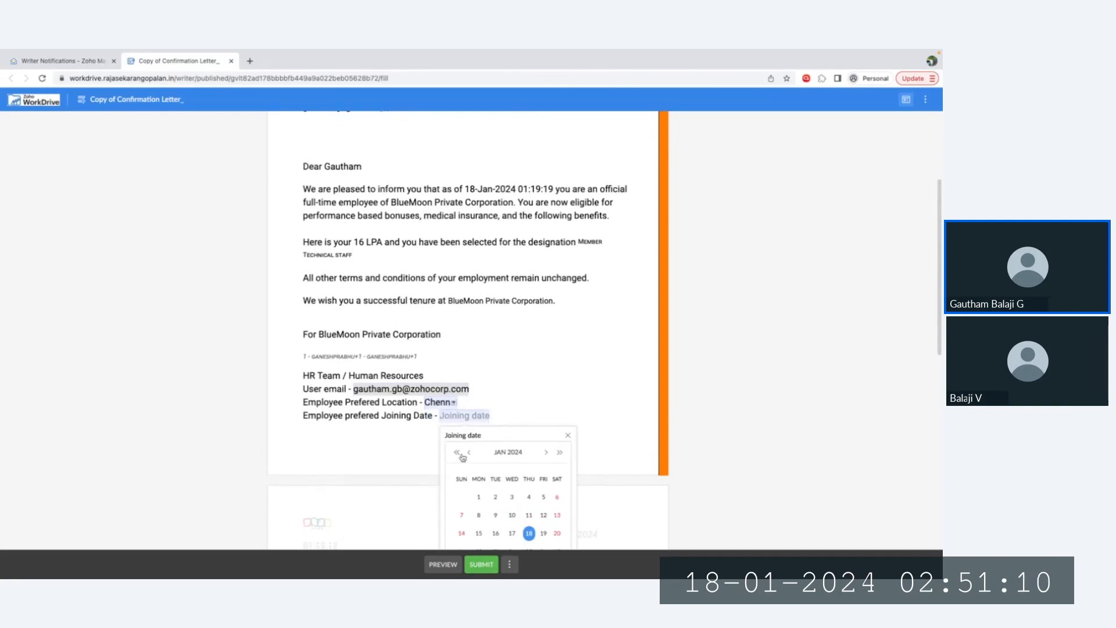
{"action": "left_click", "coordinate": [529, 479]}
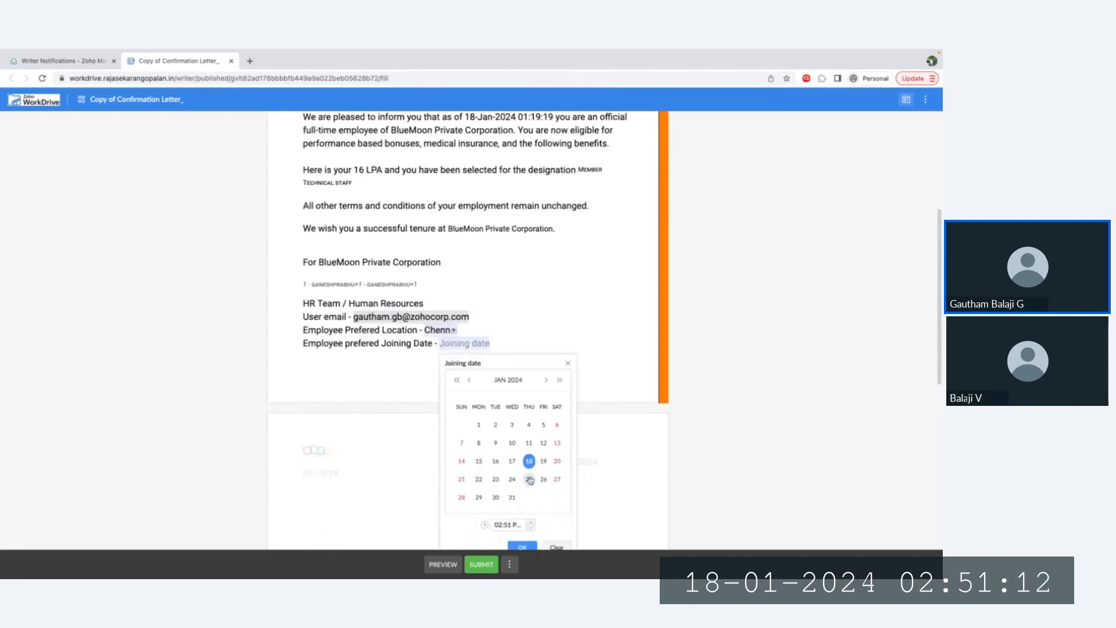
{"action": "scroll", "coordinate": [530, 480], "scroll_direction": "down", "scroll_amount": 2}
{"action": "scroll", "coordinate": [509, 485], "scroll_direction": "up", "scroll_amount": 6}
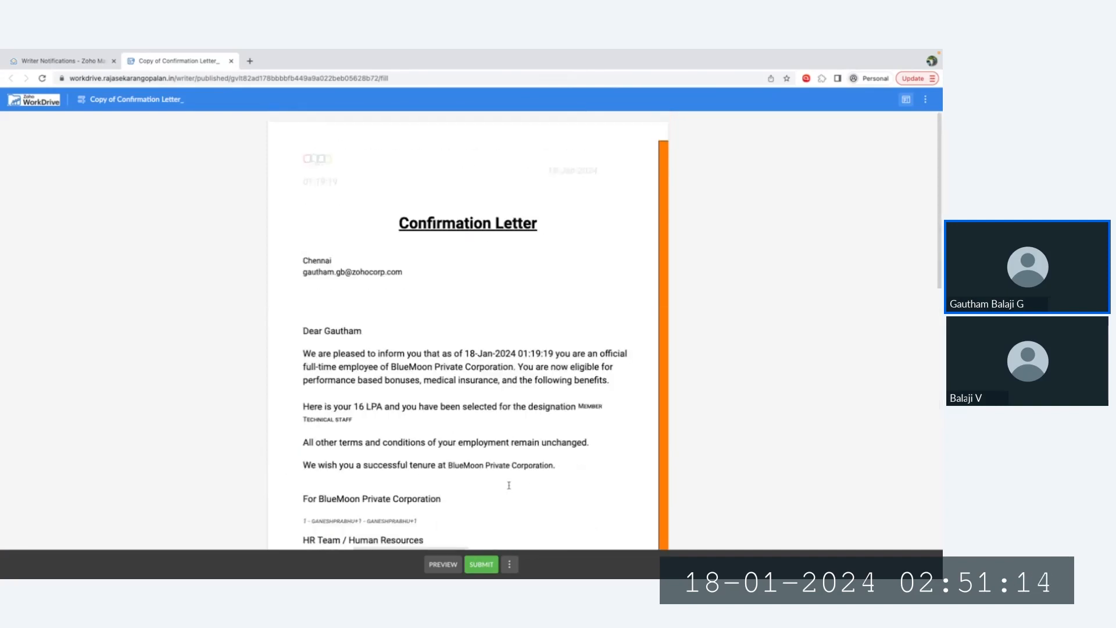
{"action": "left_click", "coordinate": [485, 571]}
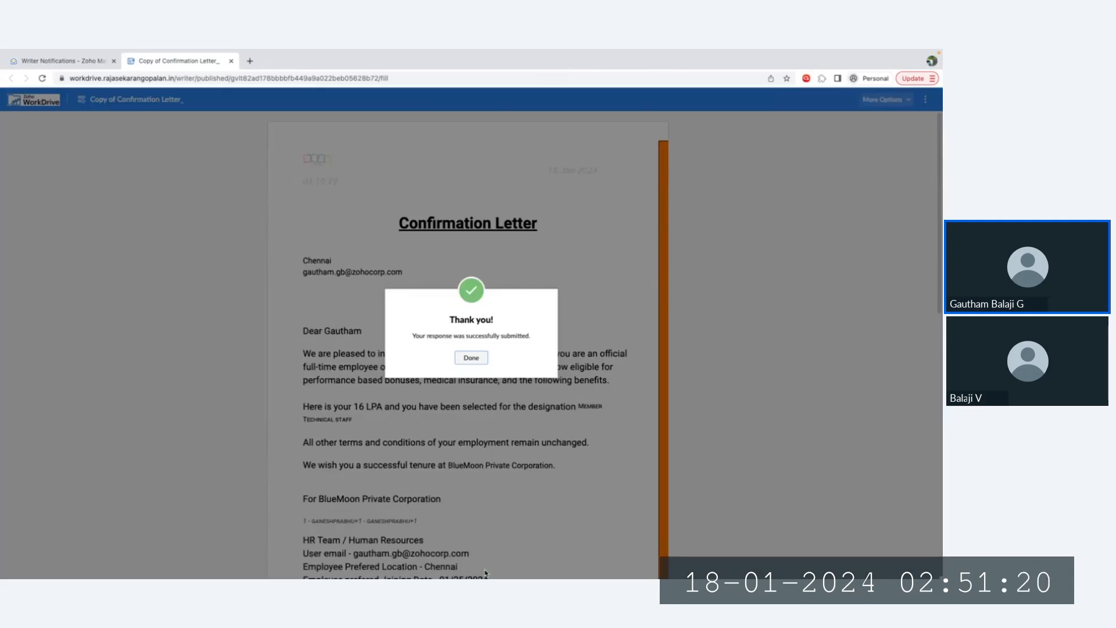
{"action": "left_click", "coordinate": [473, 357]}
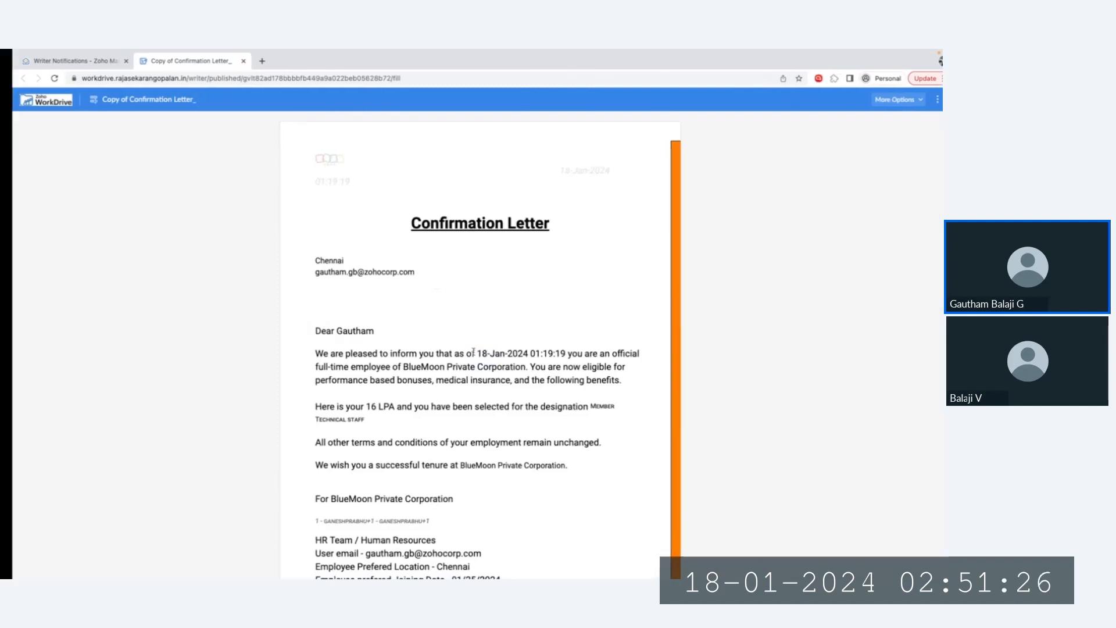
- Return to the merge job report in Zoho Writer and refresh it to check the form's response status
{"action": "key", "text": "ctrl+Left"}
{"action": "key", "text": "ctrl+Left"}
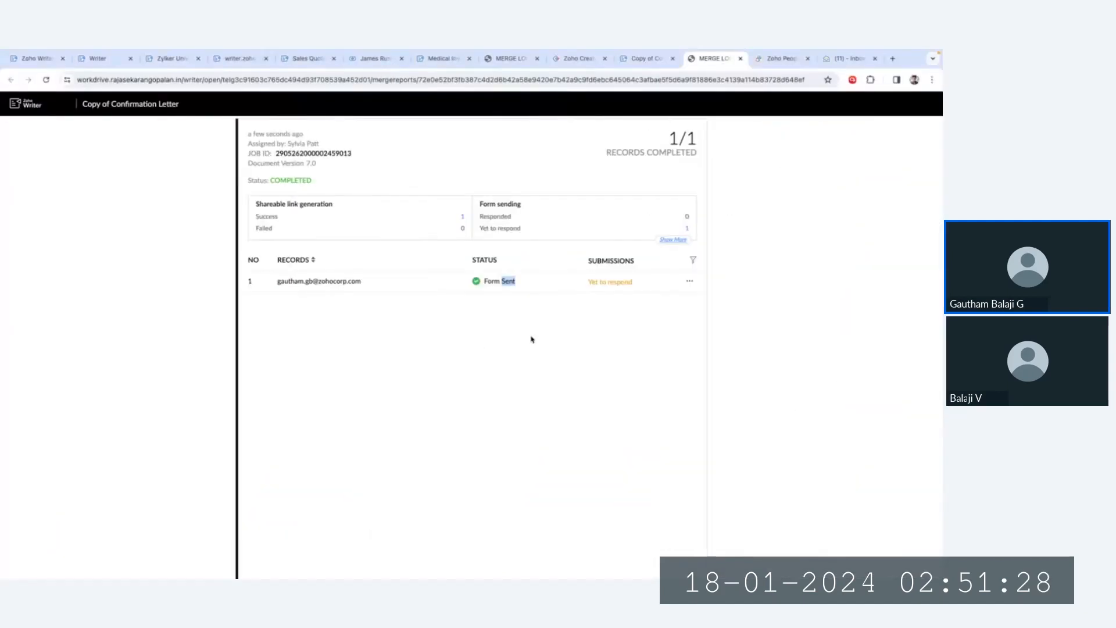
{"action": "left_click", "coordinate": [546, 229]}
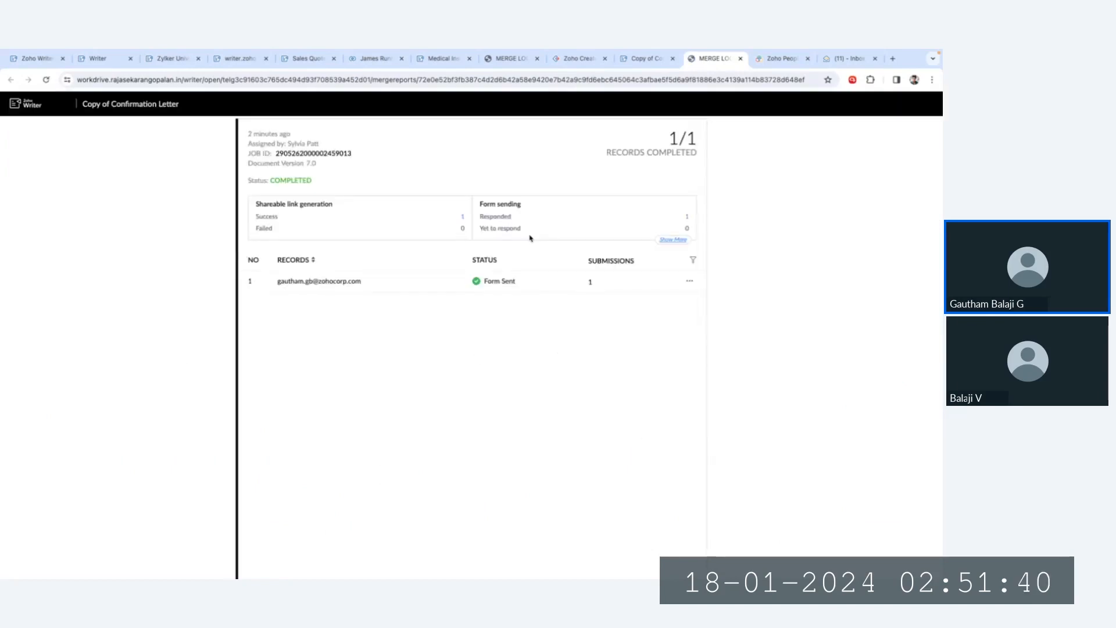
{"action": "key", "text": "super+r"}
- Open the merged record's submission report and check the People_Offer_letter_demo custom function execution alongside the merge job report
{"action": "left_click", "coordinate": [605, 285]}
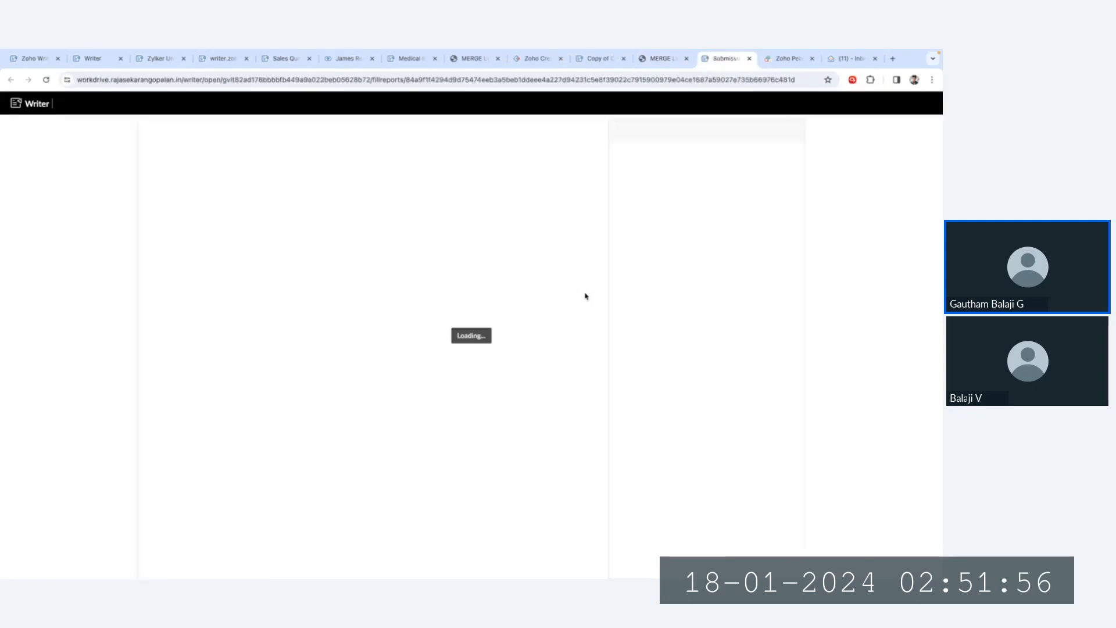
{"action": "key", "text": "ctrl+shift+Tab"}
{"action": "key", "text": "super+r"}
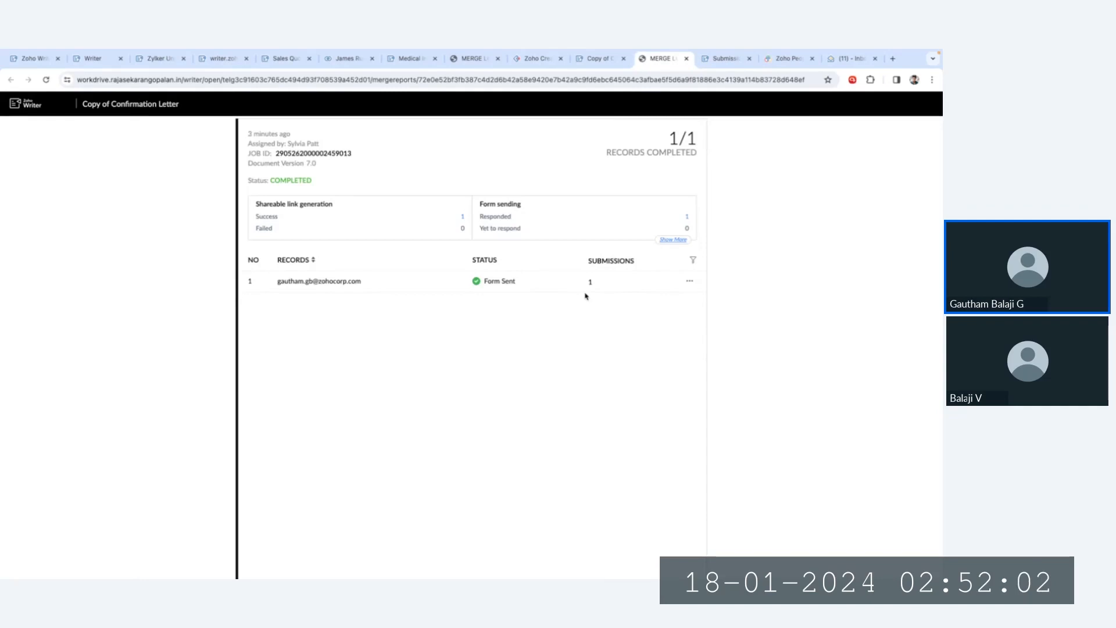
{"action": "key", "text": "ctrl+Tab"}
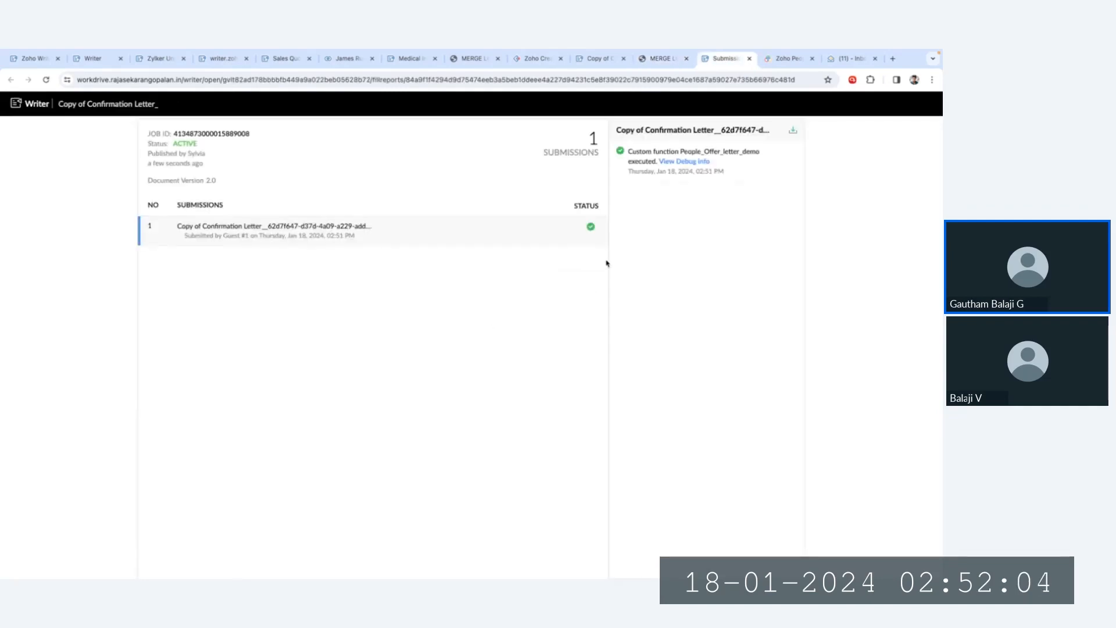
{"action": "key", "text": "ctrl+shift+Tab"}
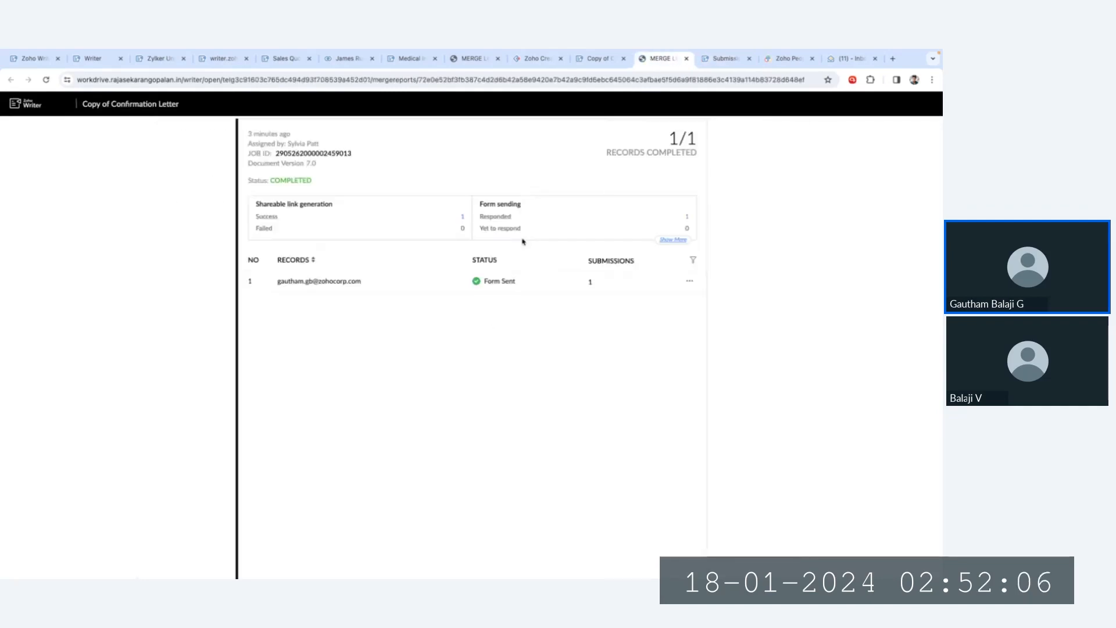
{"action": "key", "text": "ctrl+Tab"}
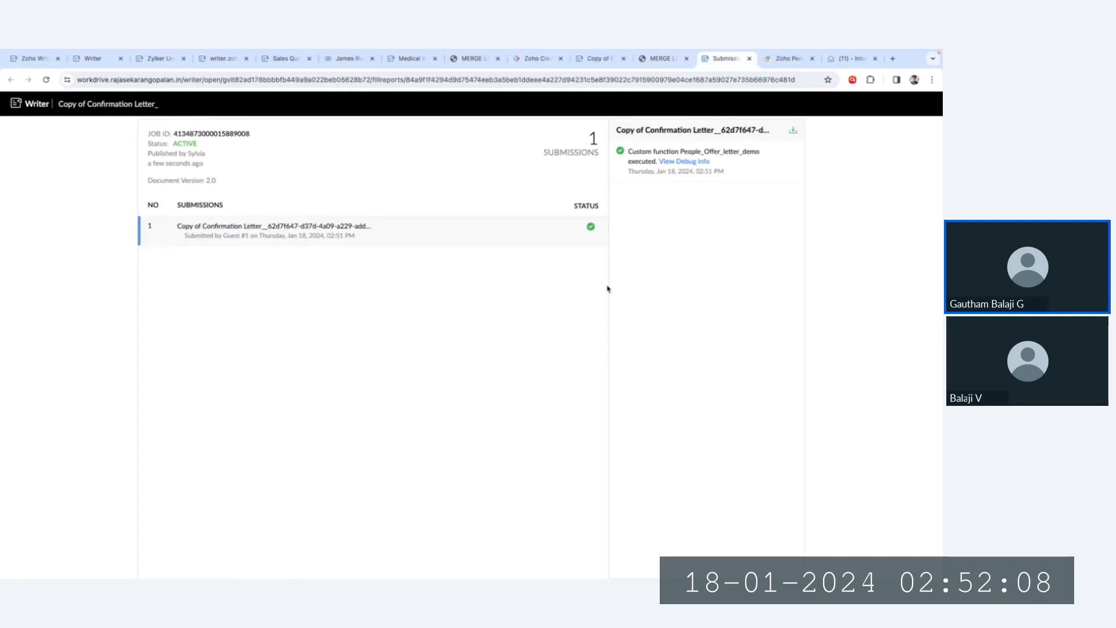
- Review the debug info of the People_Offer_letter_demo custom function execution and refresh the merge job report
{"action": "left_click", "coordinate": [692, 163]}
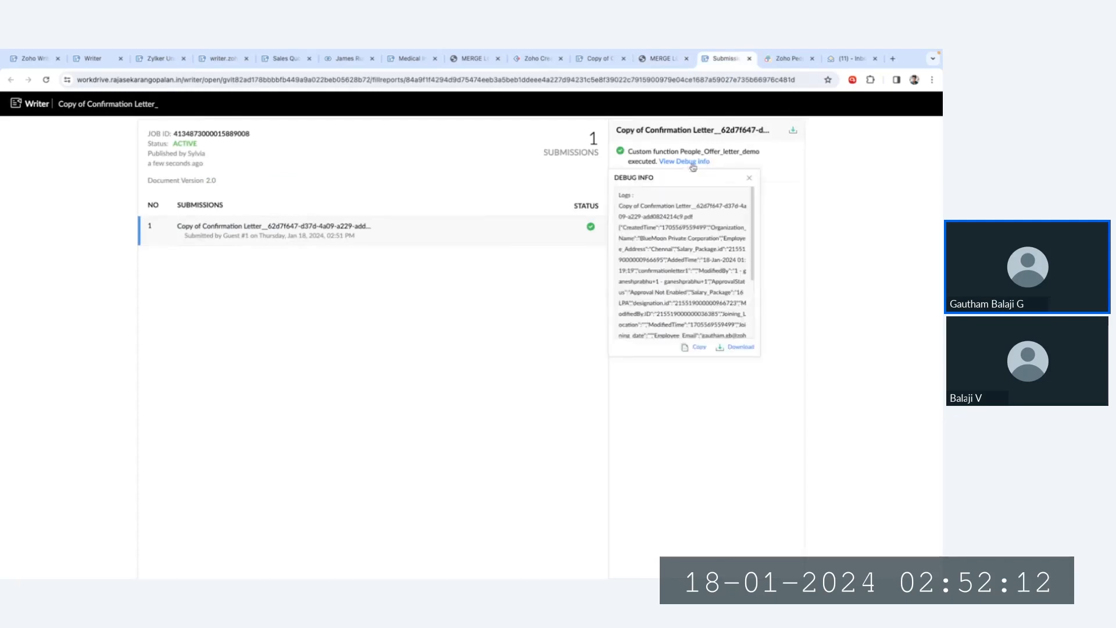
{"action": "scroll", "coordinate": [671, 240], "scroll_direction": "down", "scroll_amount": 3}
{"action": "scroll", "coordinate": [671, 240], "scroll_direction": "up", "scroll_amount": 4}
{"action": "left_click", "coordinate": [753, 178]}
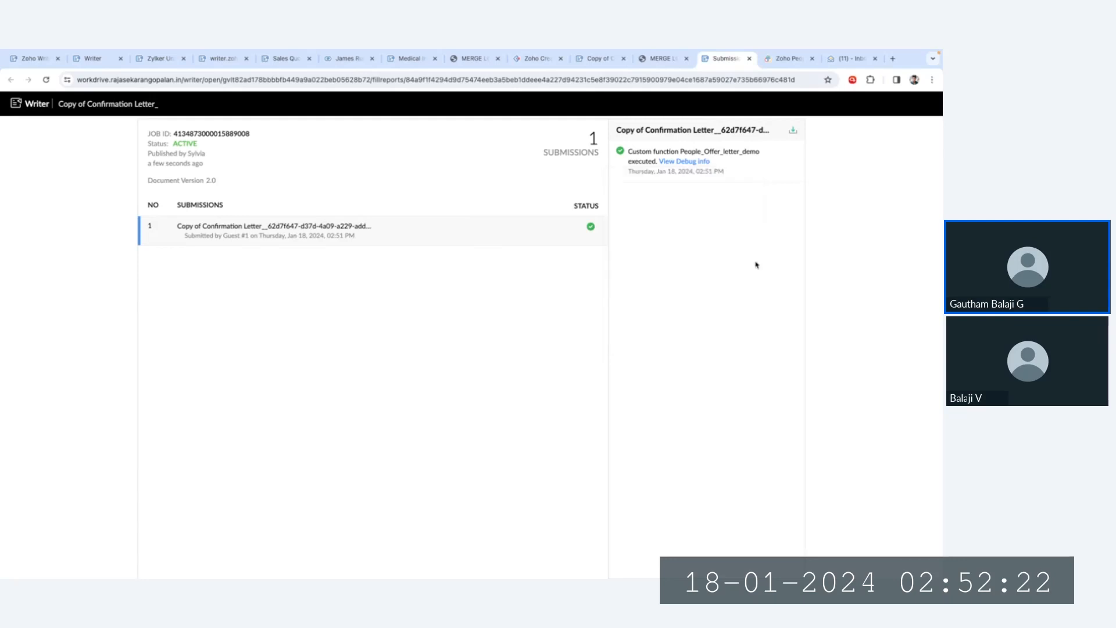
{"action": "key", "text": "ctrl+shift+Tab"}
{"action": "key", "text": "ctrl+r"}
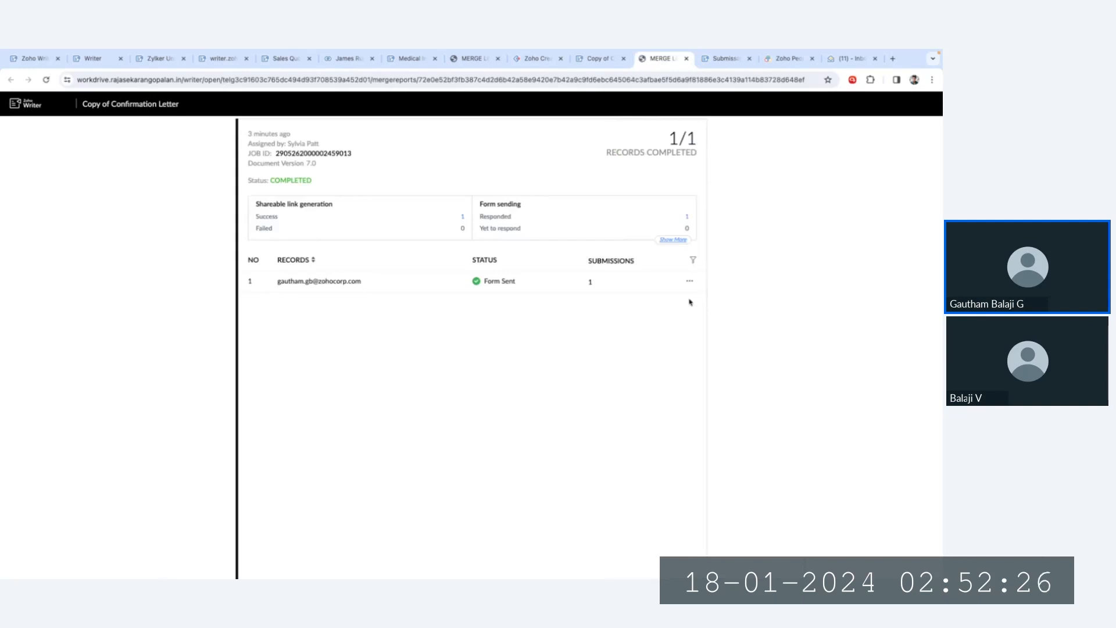
- Switch to Zoho People, return to the Employee Offer Letter list and check the new employee's joining location, joining date and confirmationletter fields
{"action": "left_click", "coordinate": [598, 58]}
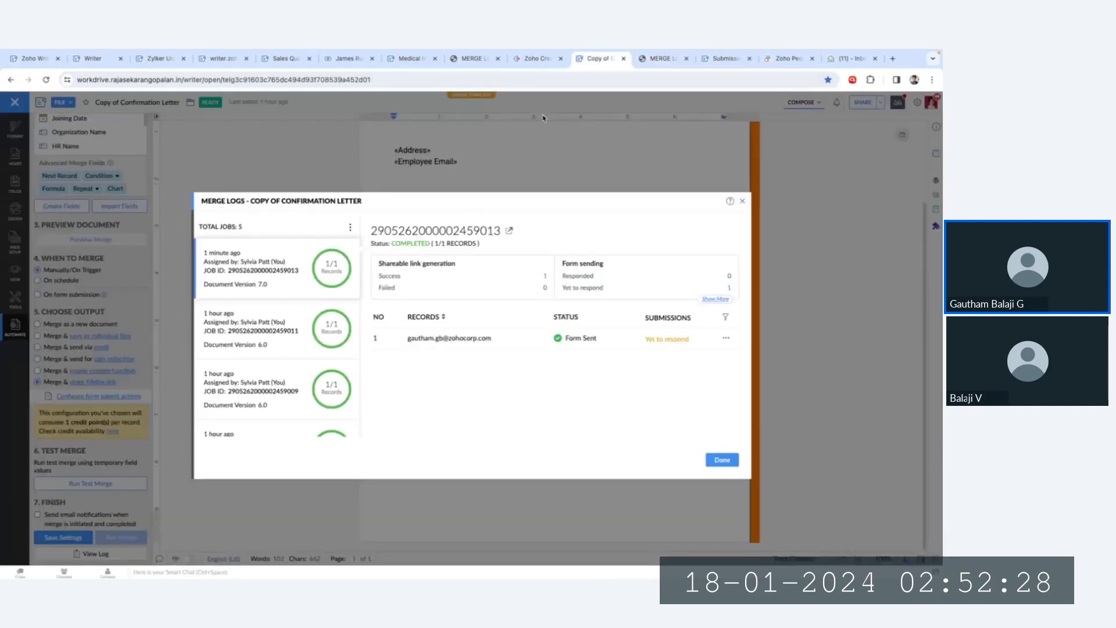
{"action": "left_click", "coordinate": [789, 58]}
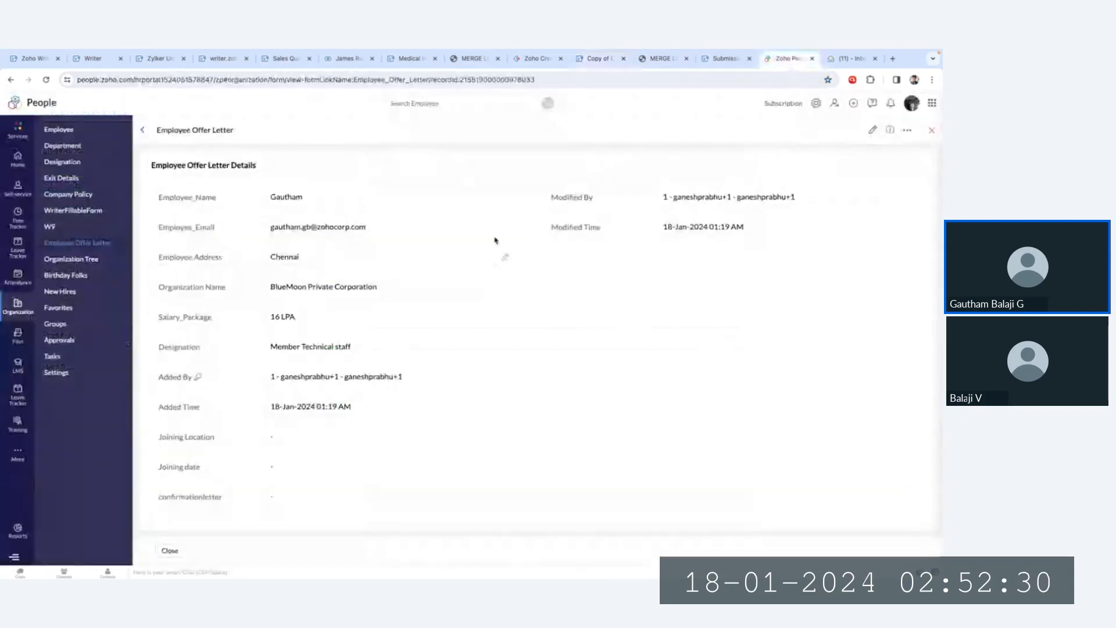
{"action": "left_click", "coordinate": [144, 131]}
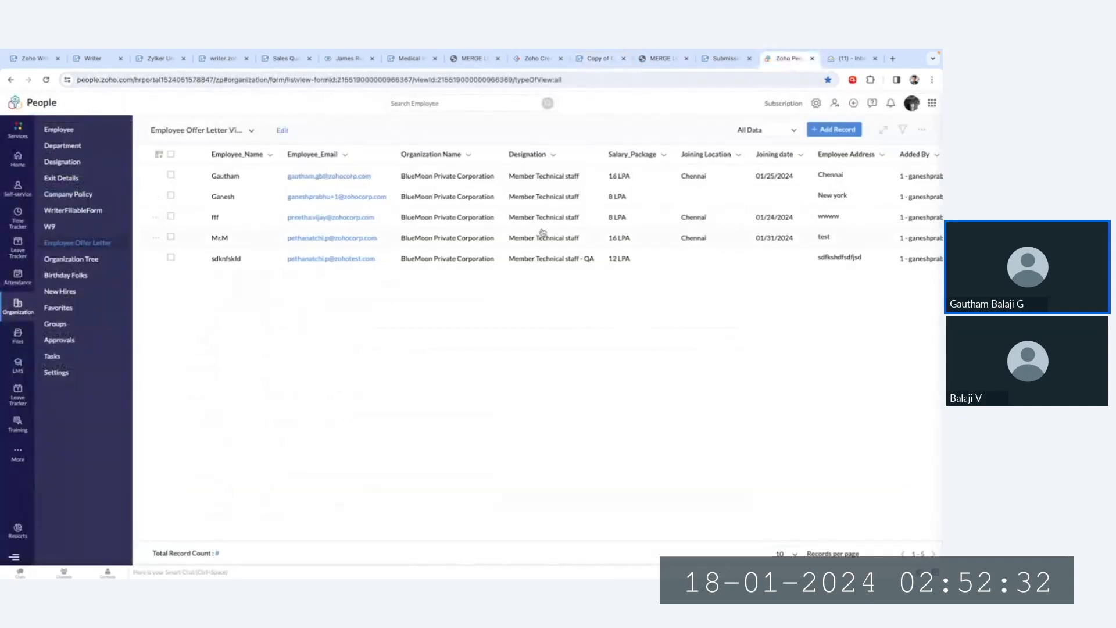
{"action": "left_click", "coordinate": [171, 175]}
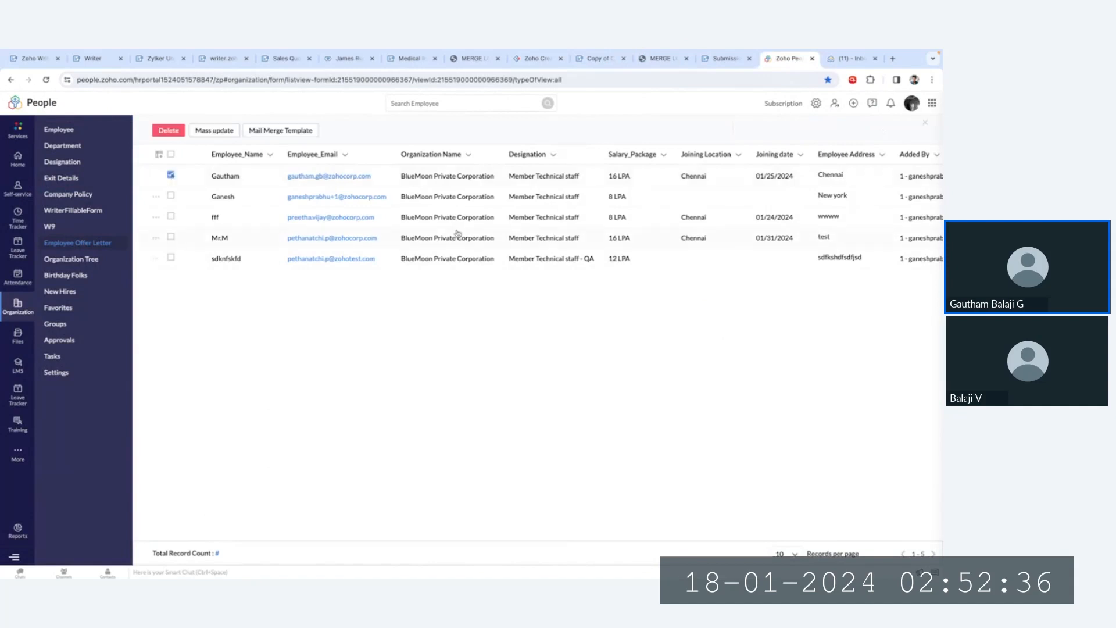
{"action": "scroll", "coordinate": [519, 188], "scroll_direction": "right", "scroll_amount": 3}
{"action": "scroll", "coordinate": [519, 188], "scroll_direction": "right", "scroll_amount": 2}
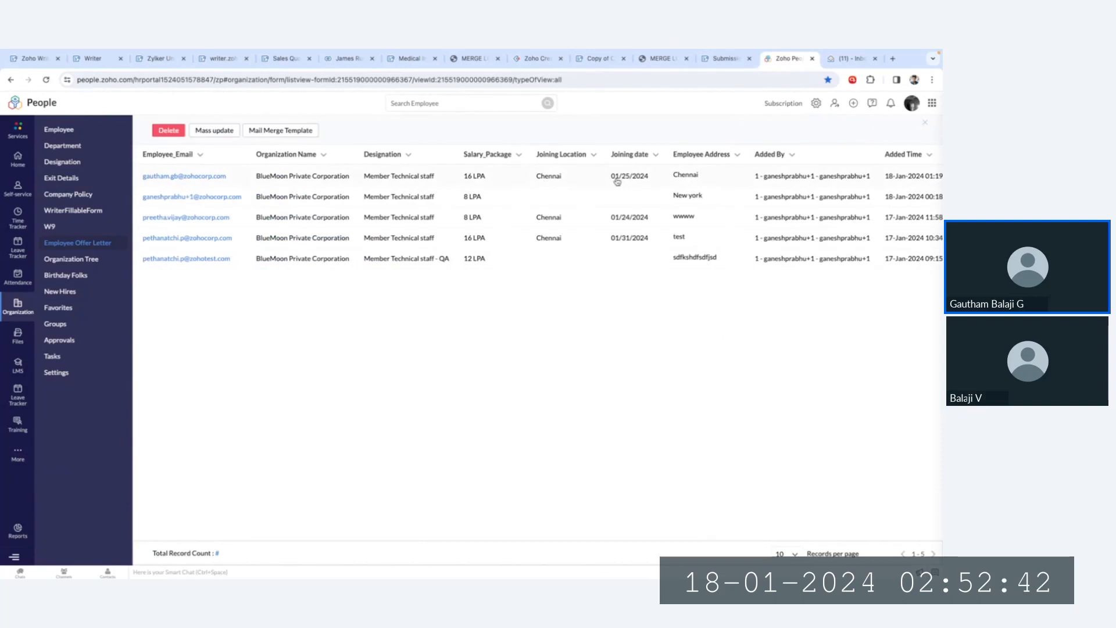
{"action": "scroll", "coordinate": [617, 182], "scroll_direction": "right", "scroll_amount": 4}
{"action": "scroll", "coordinate": [617, 182], "scroll_direction": "right", "scroll_amount": 2}
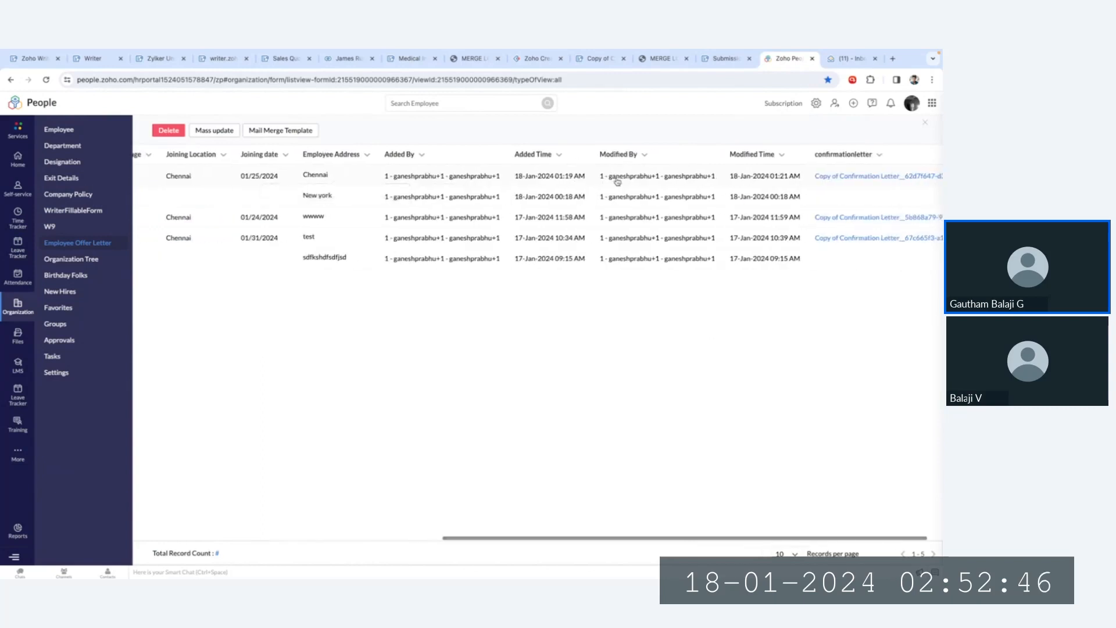
{"action": "scroll", "coordinate": [617, 182], "scroll_direction": "right", "scroll_amount": 1}
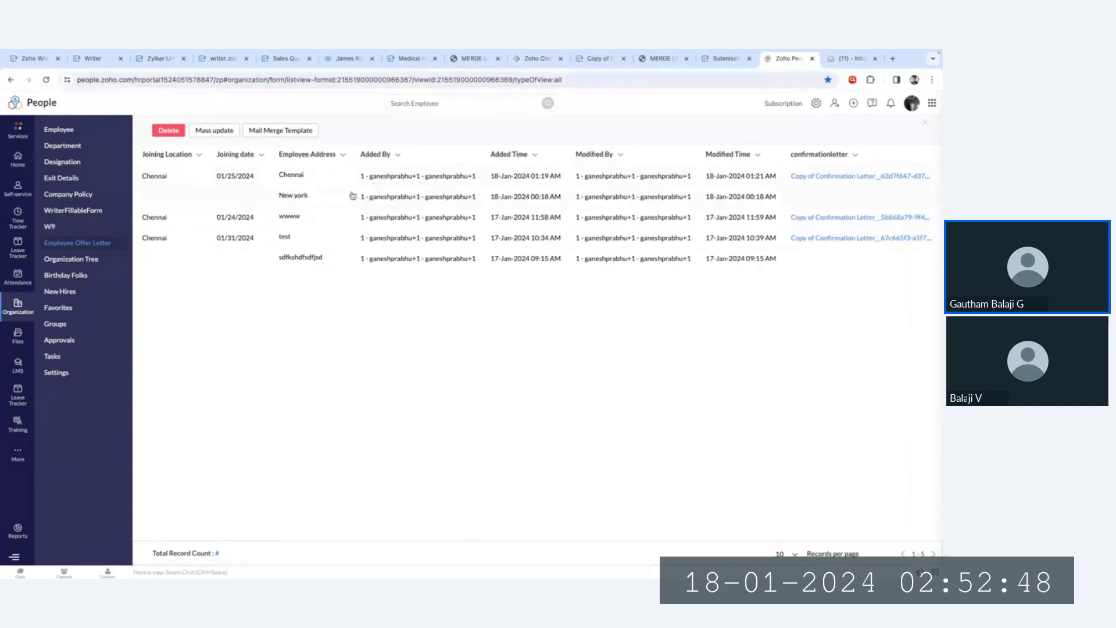
- Open the confirmation letter PDF attached to the new employee's record and check its preferred location and joining date
{"action": "left_click", "coordinate": [836, 177]}
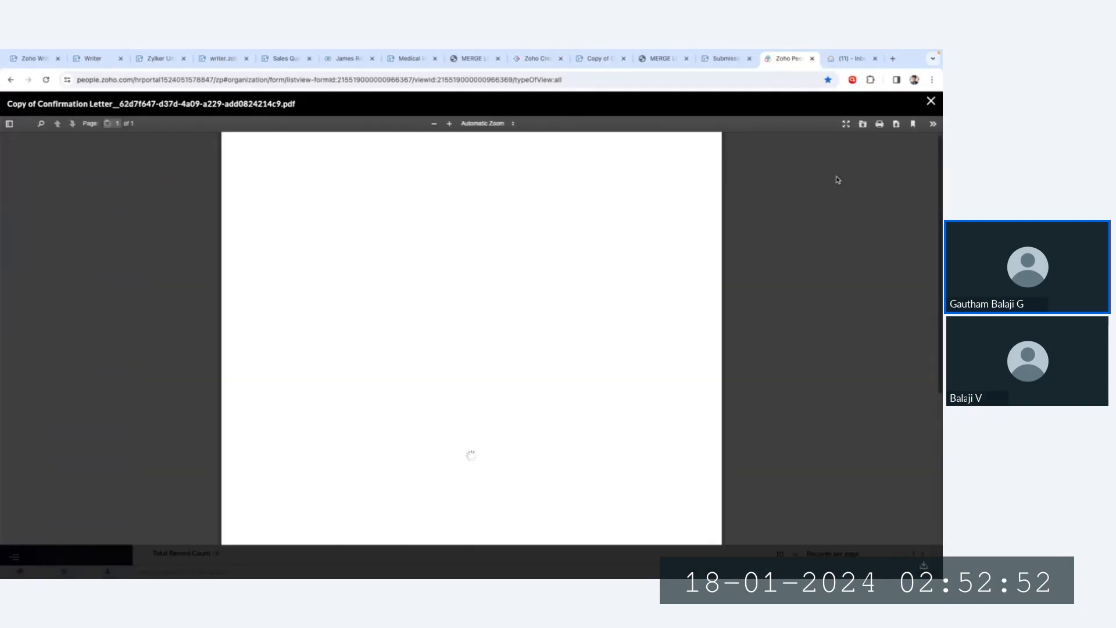
{"action": "scroll", "coordinate": [675, 267], "scroll_direction": "down", "scroll_amount": 4}
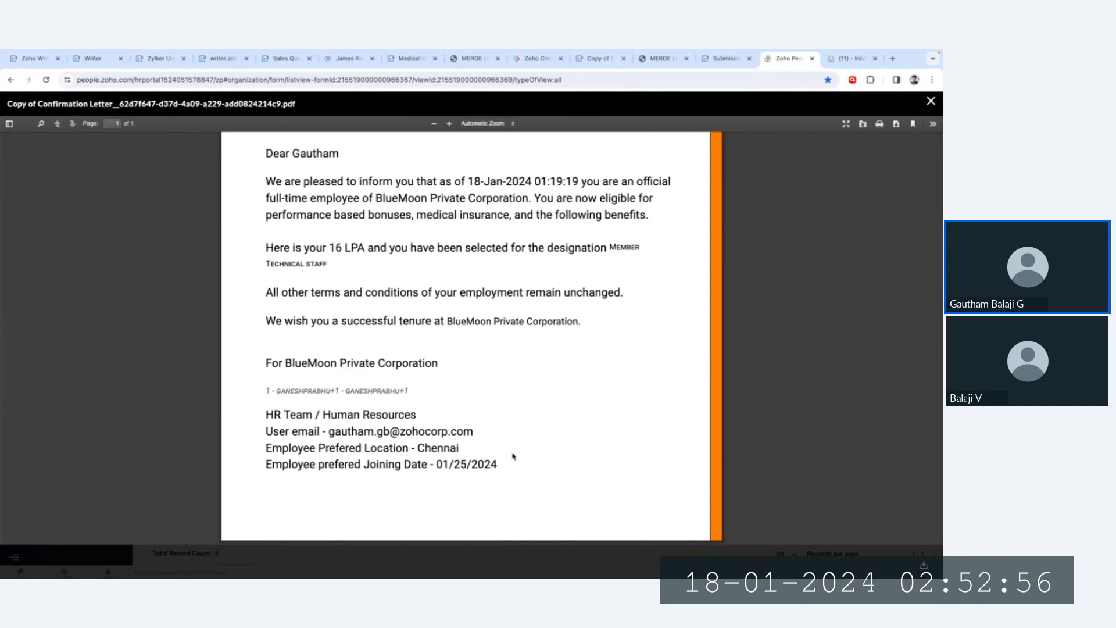
{"action": "double_click", "coordinate": [443, 447]}
{"action": "left_click", "coordinate": [503, 450]}
{"action": "scroll", "coordinate": [504, 450], "scroll_direction": "up", "scroll_amount": 1}
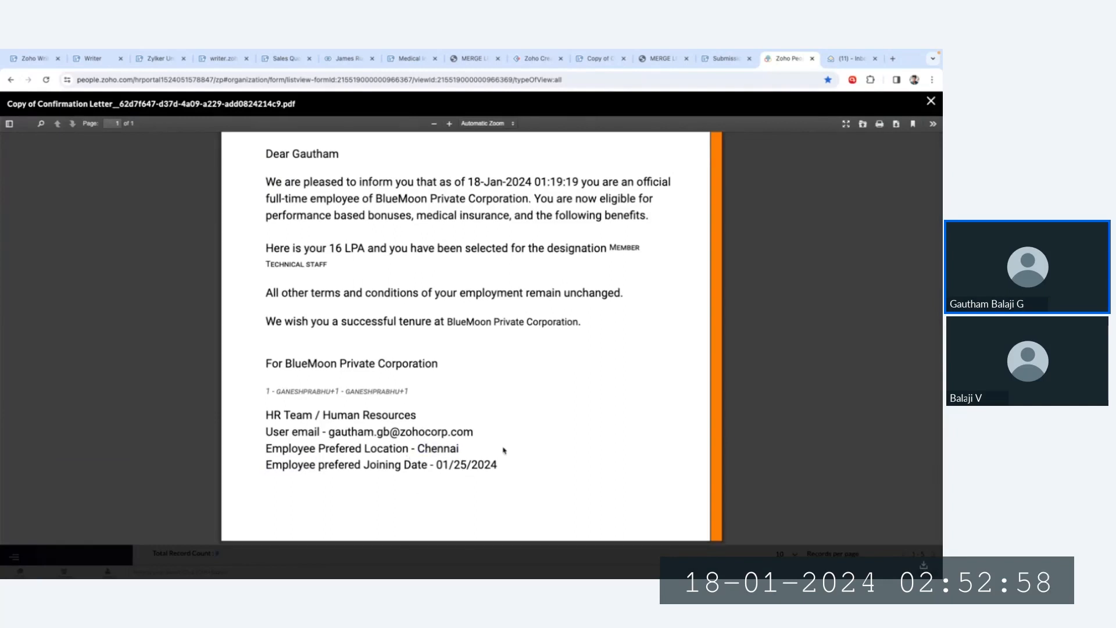
{"action": "scroll", "coordinate": [504, 451], "scroll_direction": "up", "scroll_amount": 4}
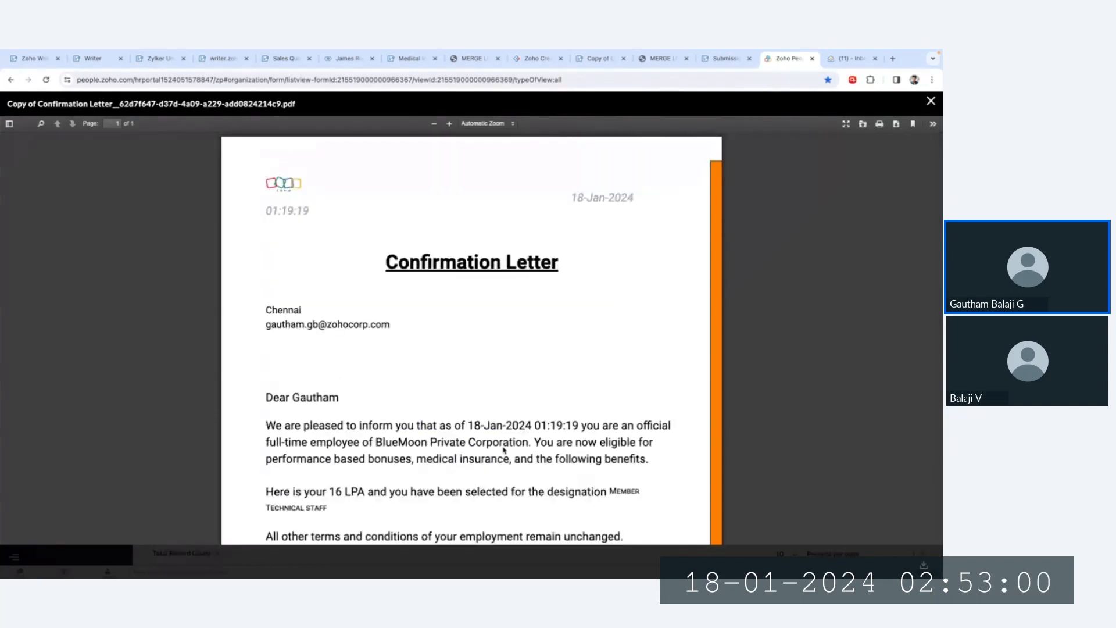
{"action": "scroll", "coordinate": [553, 233], "scroll_direction": "down", "scroll_amount": 4}
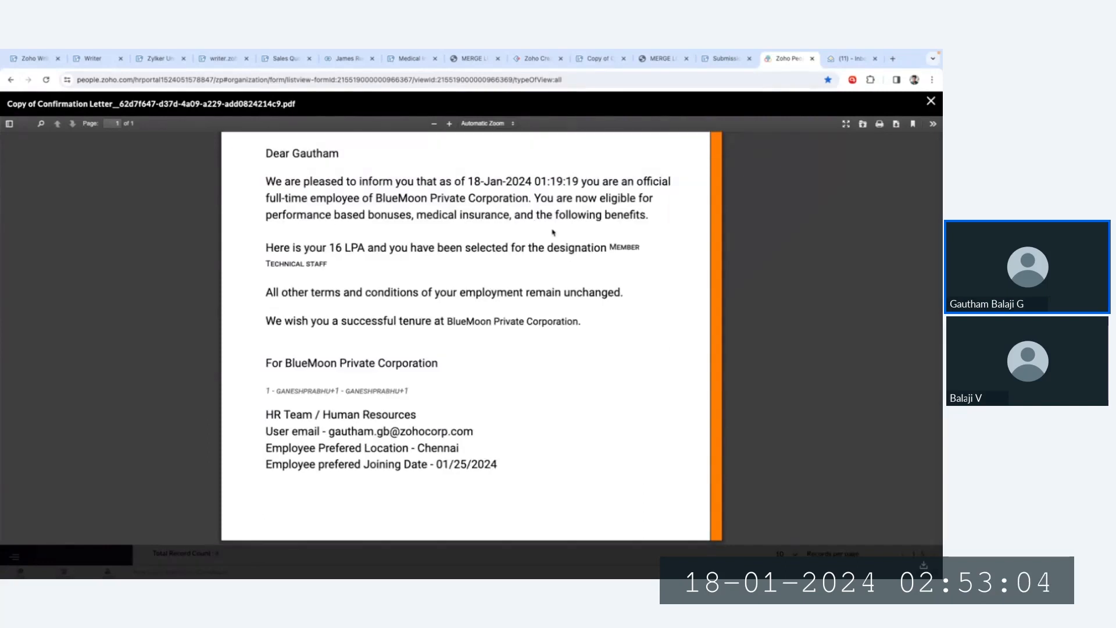
- Close the Zoho People page and switch to the Sending an Offer Letter slide in the presentation
{"action": "left_click", "coordinate": [813, 58]}
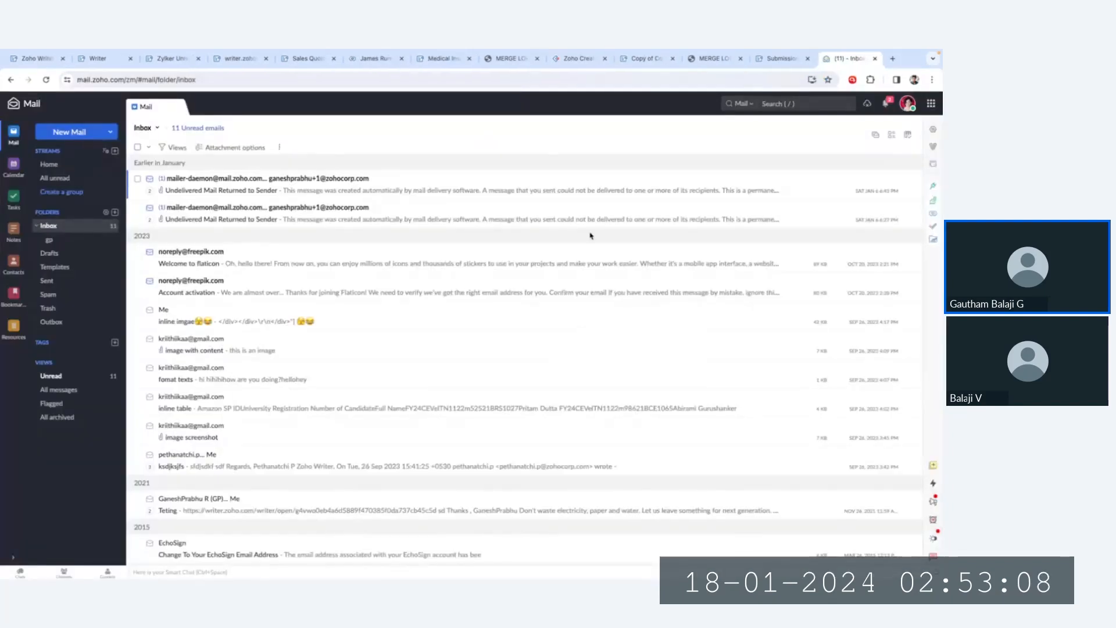
{"action": "left_click", "coordinate": [778, 58]}
{"action": "left_click", "coordinate": [700, 58]}
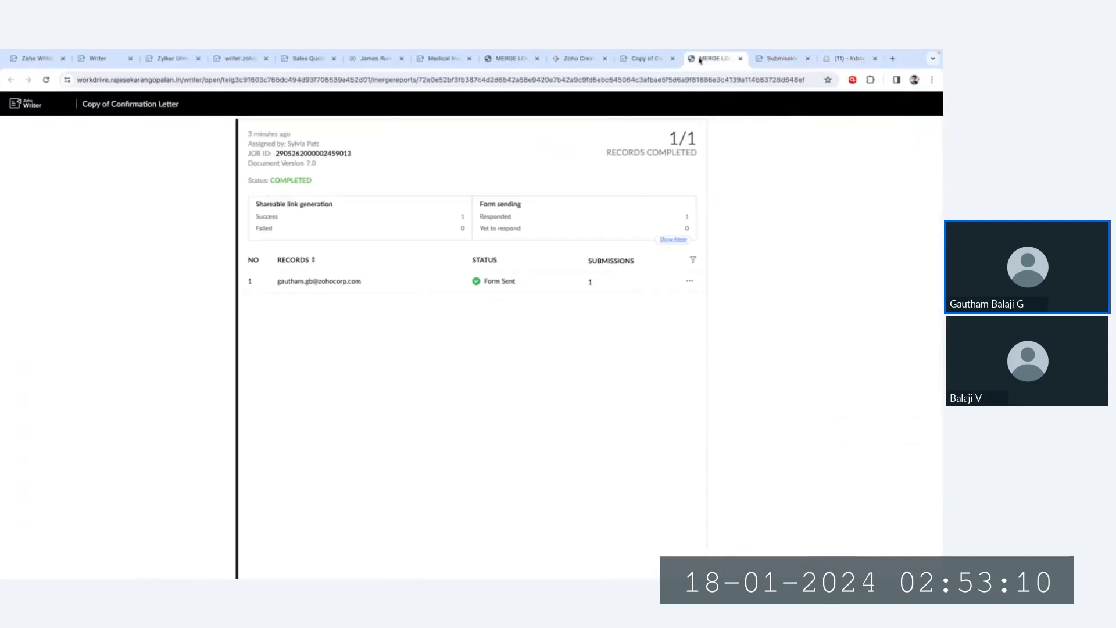
{"action": "key", "text": "ctrl+Right"}
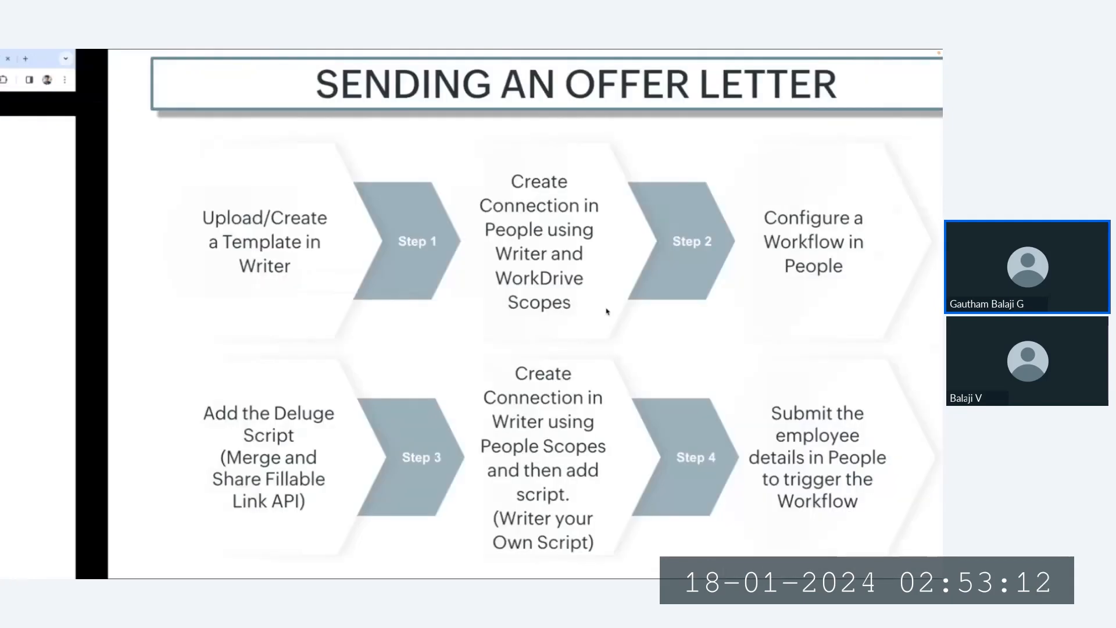